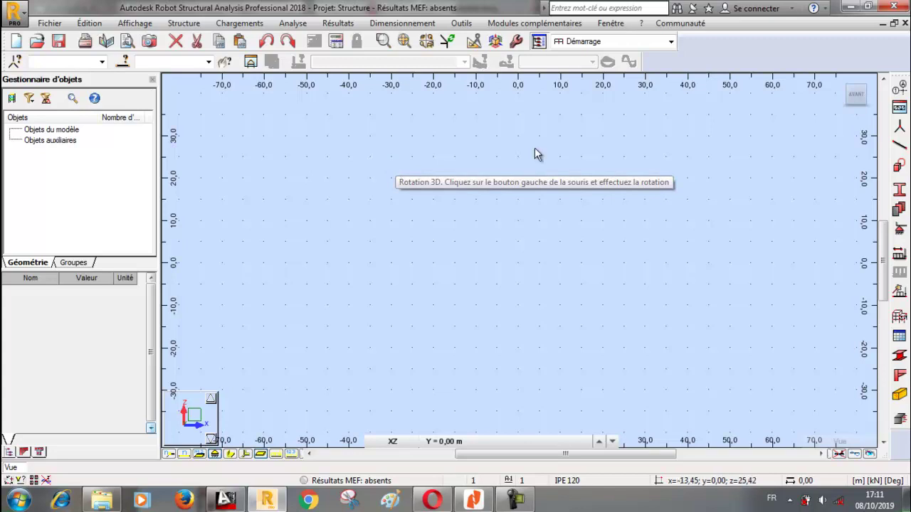
# Step: Create two nodes at coordinates 0; 0; 0 and 6; 0; 0, and display the node numbers
pyautogui.click(899, 126)
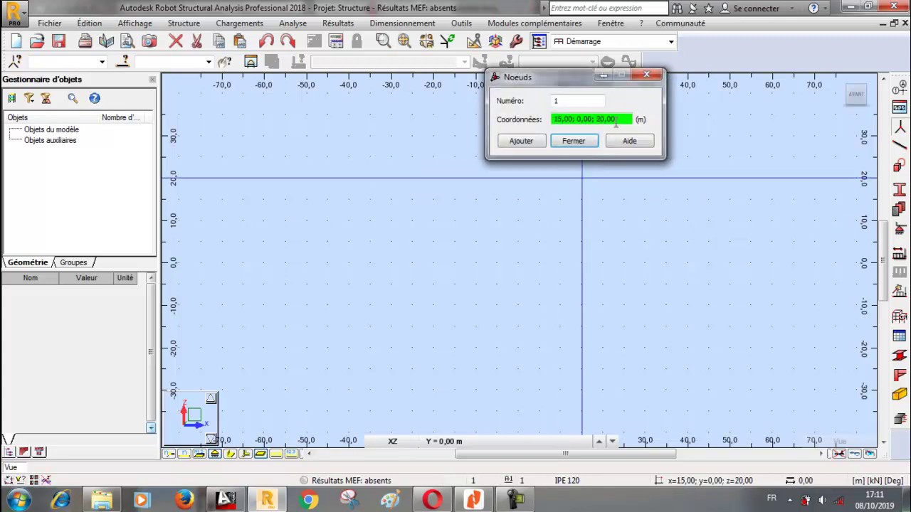
pyautogui.write('0 0 0')
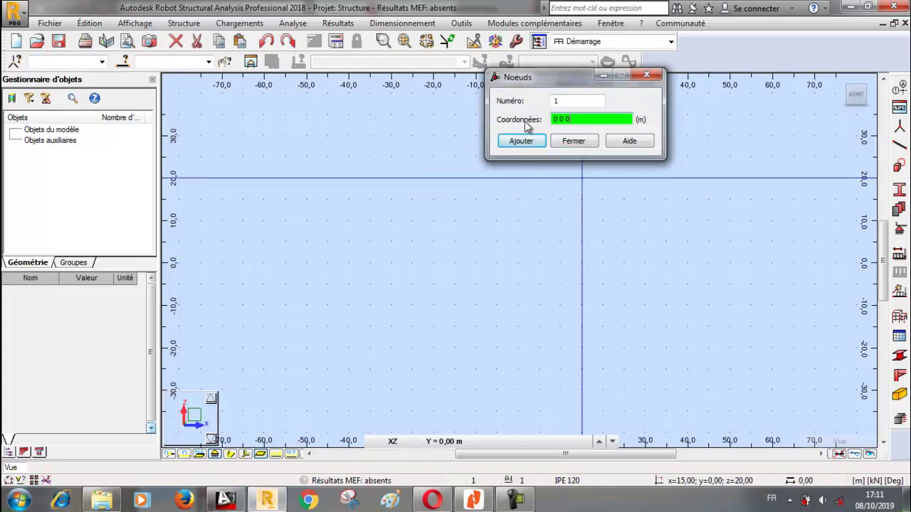
pyautogui.press('Return')
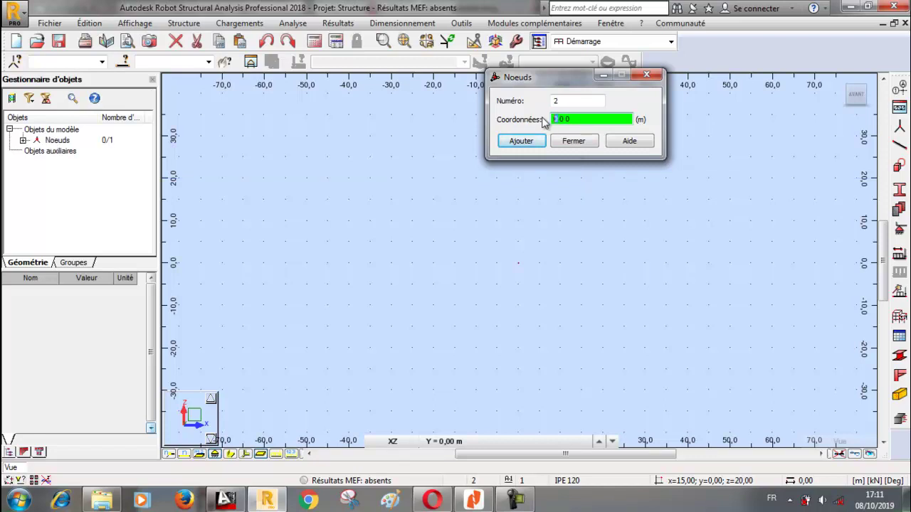
pyautogui.click(522, 141)
pyautogui.click(575, 141)
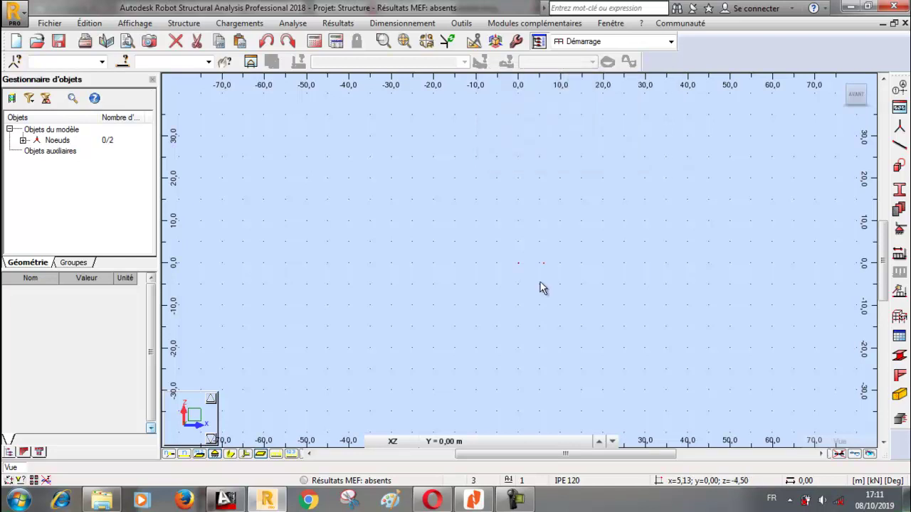
pyautogui.click(172, 454)
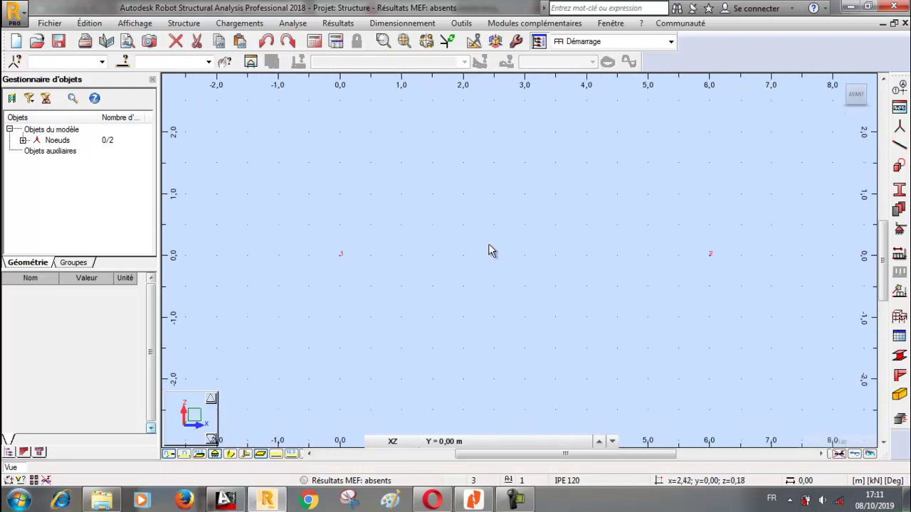
# Step: Create a bar of type Barre with section IPE 120 from node 1 to node 2
pyautogui.click(899, 146)
pyautogui.click(612, 167)
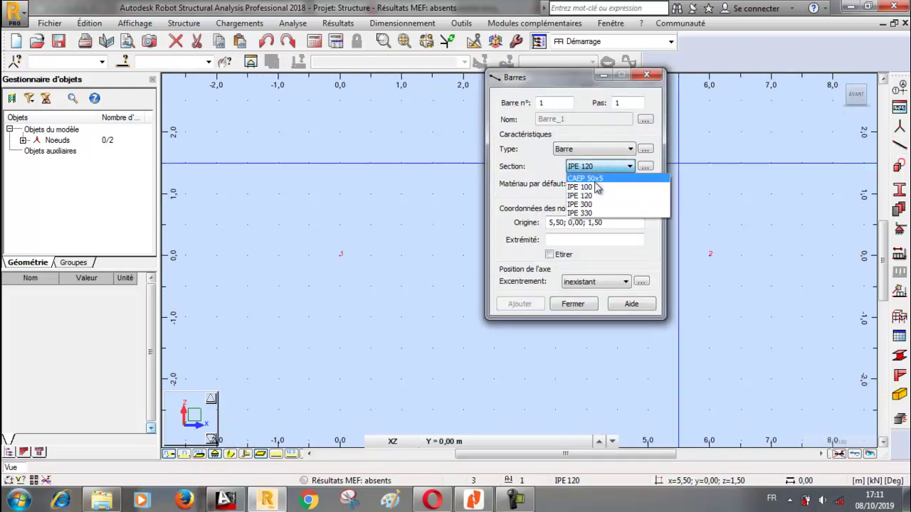
pyautogui.click(590, 197)
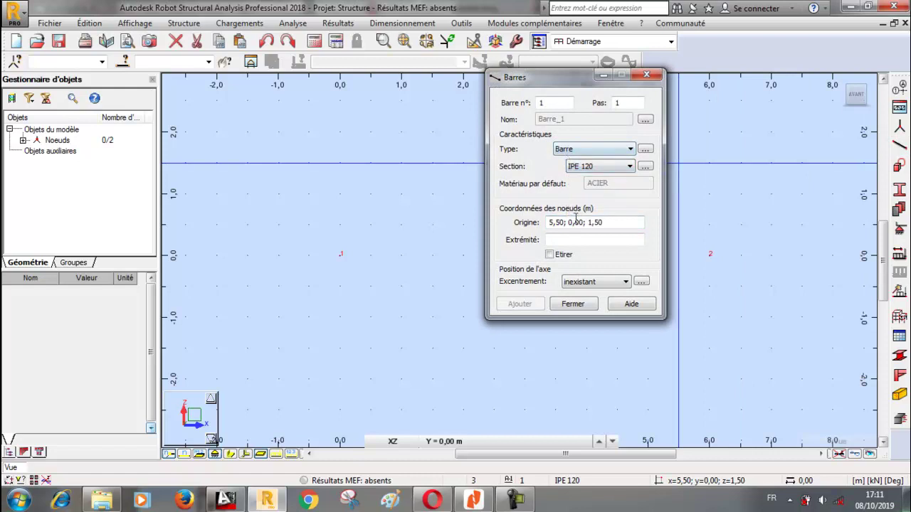
pyautogui.click(573, 222)
pyautogui.click(340, 254)
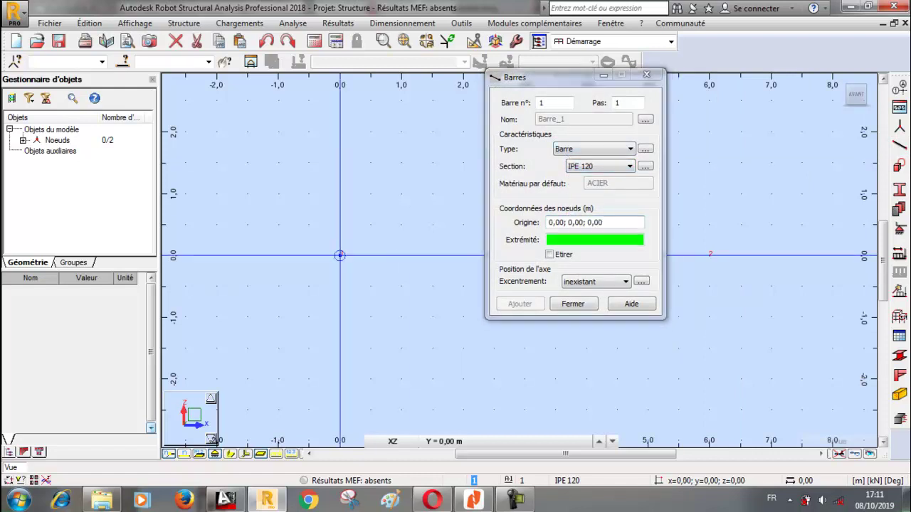
pyautogui.click(709, 255)
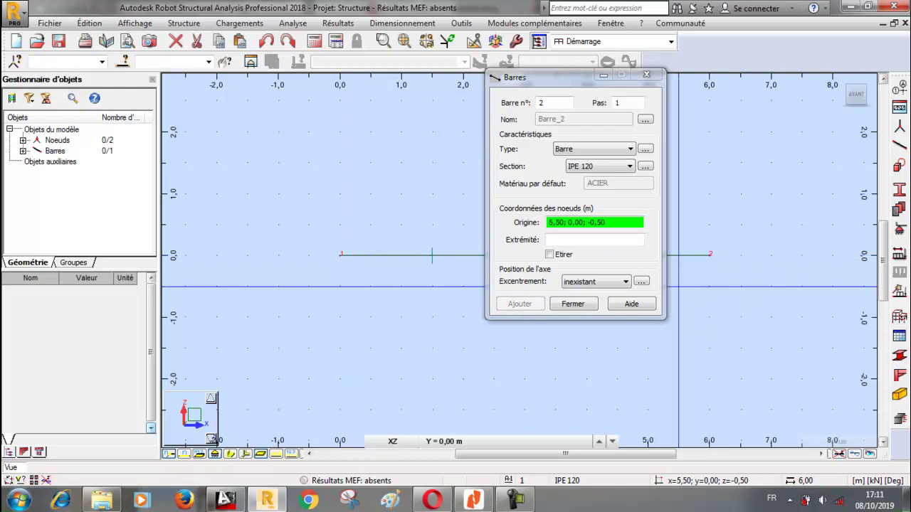
pyautogui.click(572, 304)
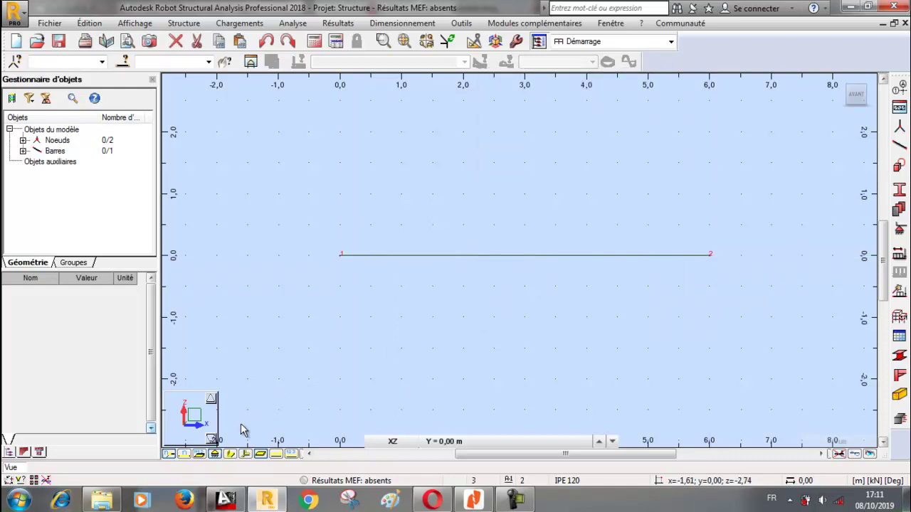
# Step: Display the bar's section shape and enable the colour legend by profile (Profilés - légende par couleurs)
pyautogui.click(231, 457)
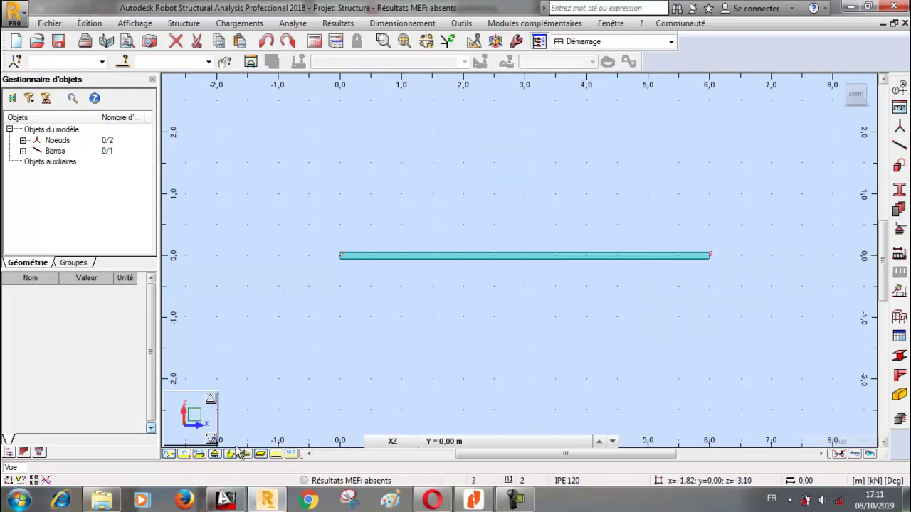
pyautogui.rightClick(286, 190)
pyautogui.click(228, 326)
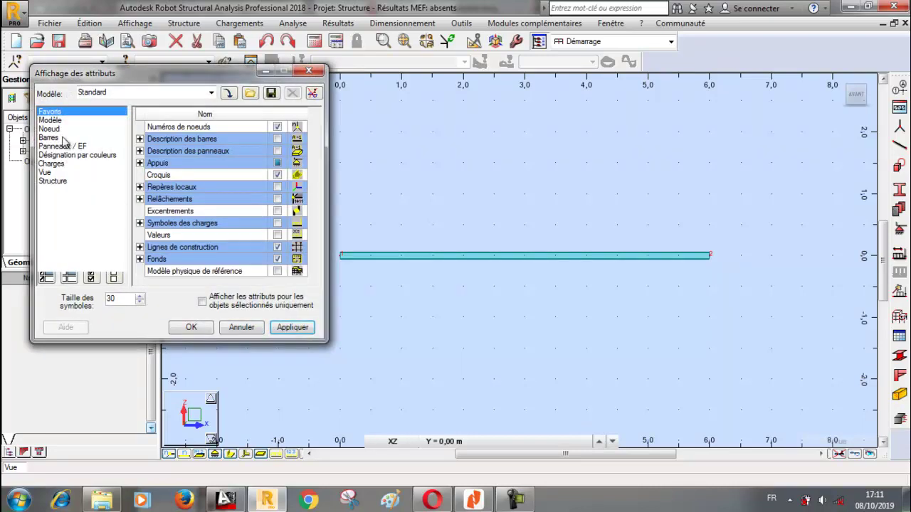
pyautogui.click(48, 137)
pyautogui.click(277, 163)
pyautogui.click(291, 330)
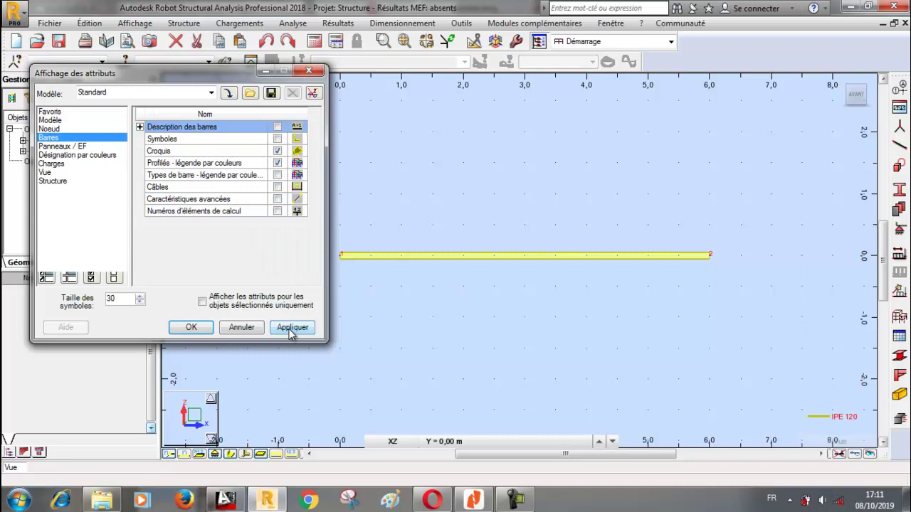
pyautogui.click(192, 326)
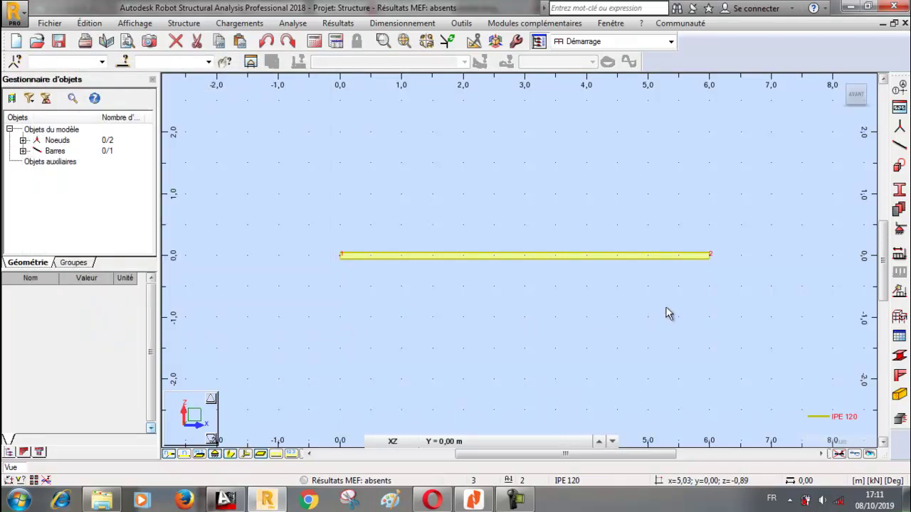
# Step: Assign Rotule supports to the nodes at both ends of the bar
pyautogui.click(901, 232)
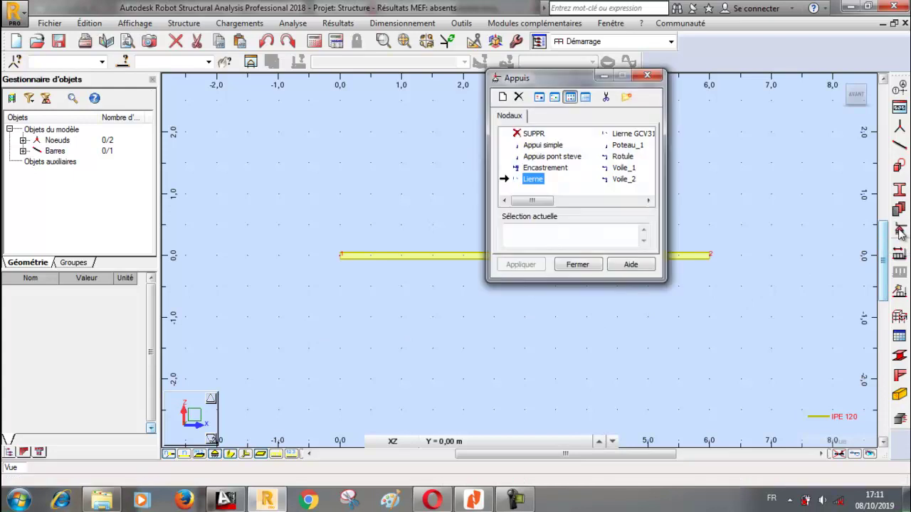
pyautogui.click(619, 158)
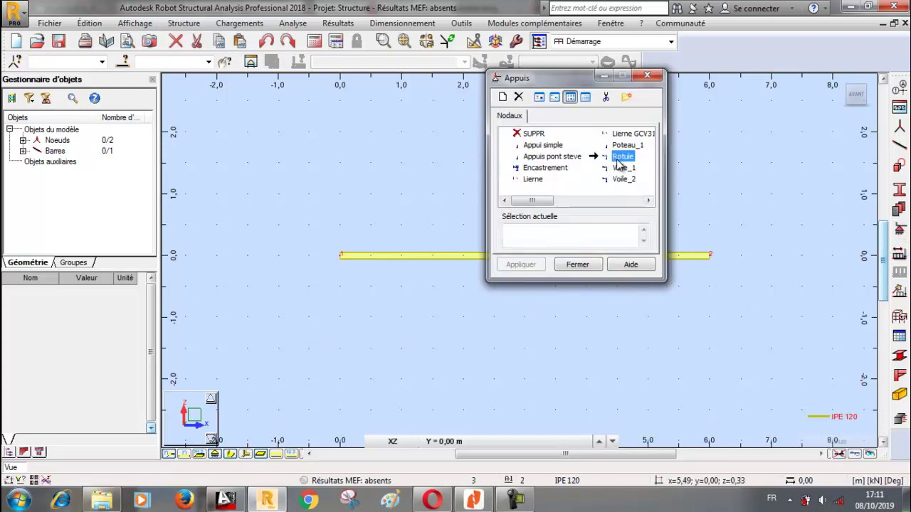
pyautogui.moveTo(570, 77); pyautogui.dragTo(814, 121)
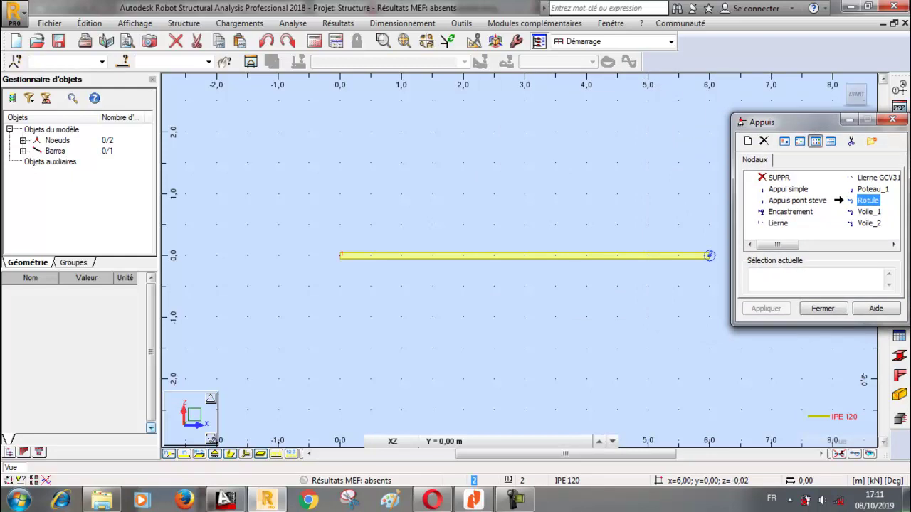
pyautogui.click(709, 255)
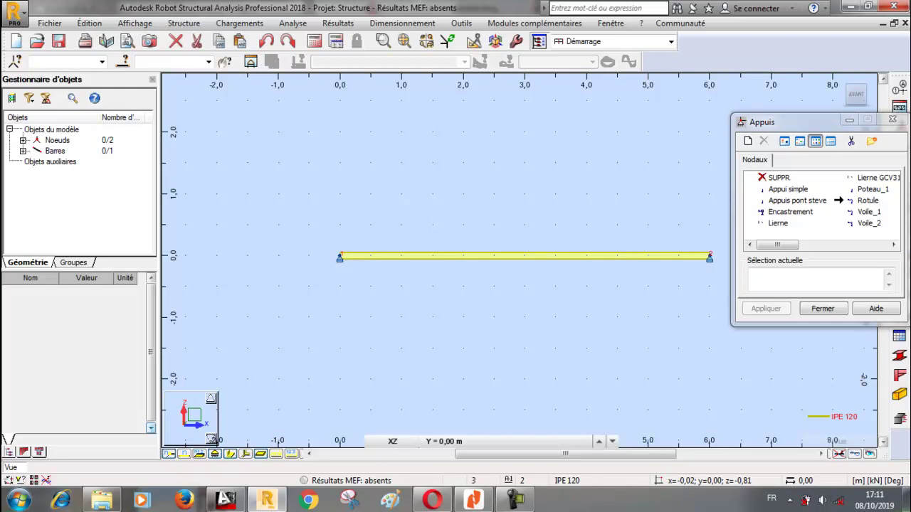
pyautogui.click(812, 311)
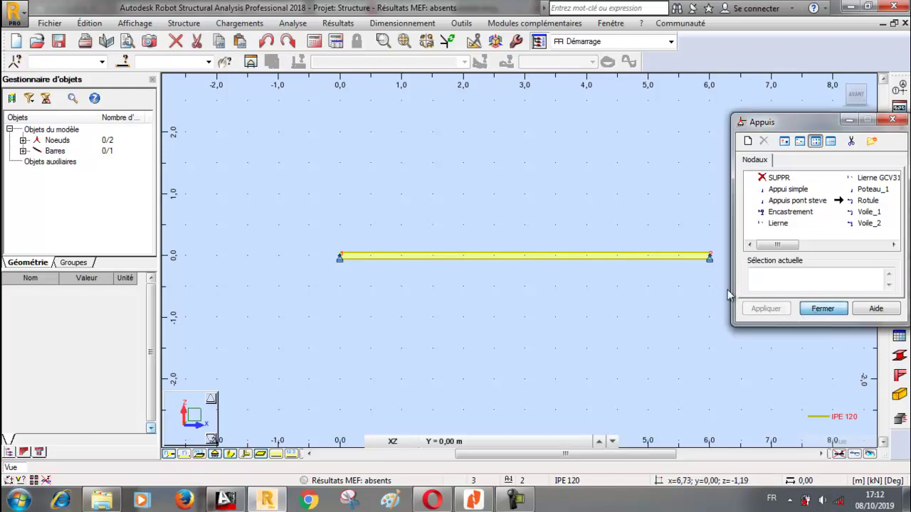
# Step: Divide the bar into 2 segments in the 3D view, generating a midpoint node without splitting the bar
pyautogui.rightClick(487, 174)
pyautogui.click(448, 226)
pyautogui.moveTo(418, 236); pyautogui.dragTo(381, 187)
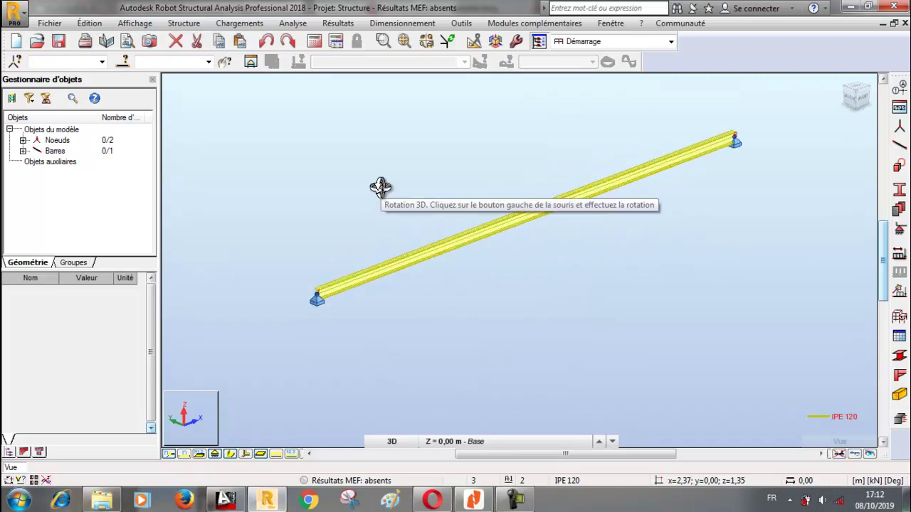
pyautogui.click(393, 260)
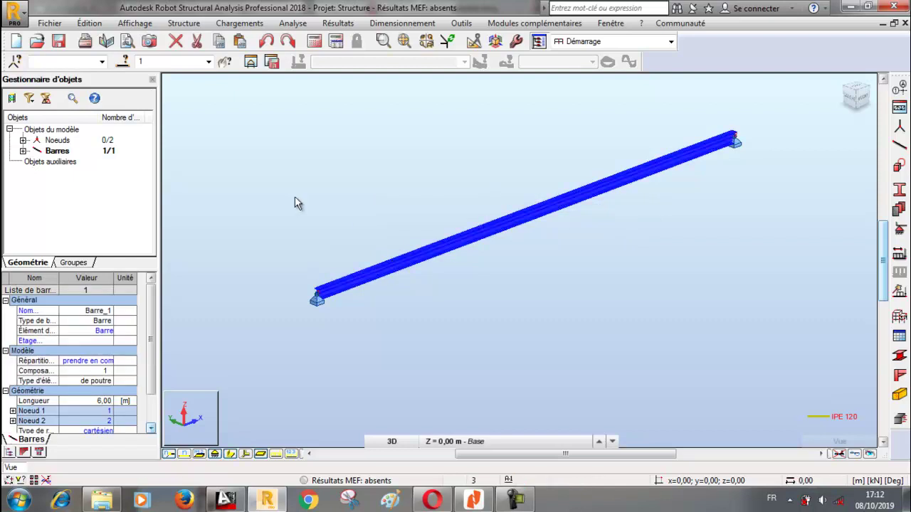
pyautogui.click(89, 23)
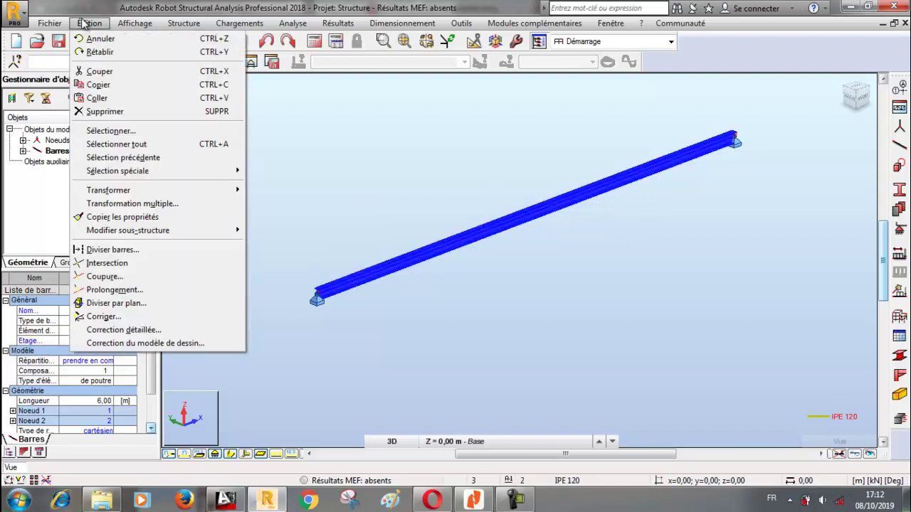
pyautogui.click(121, 252)
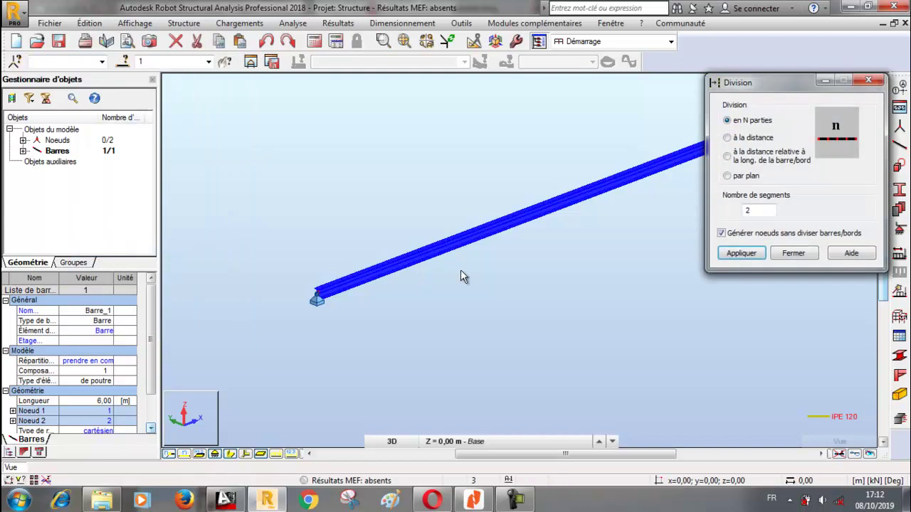
pyautogui.click(747, 210)
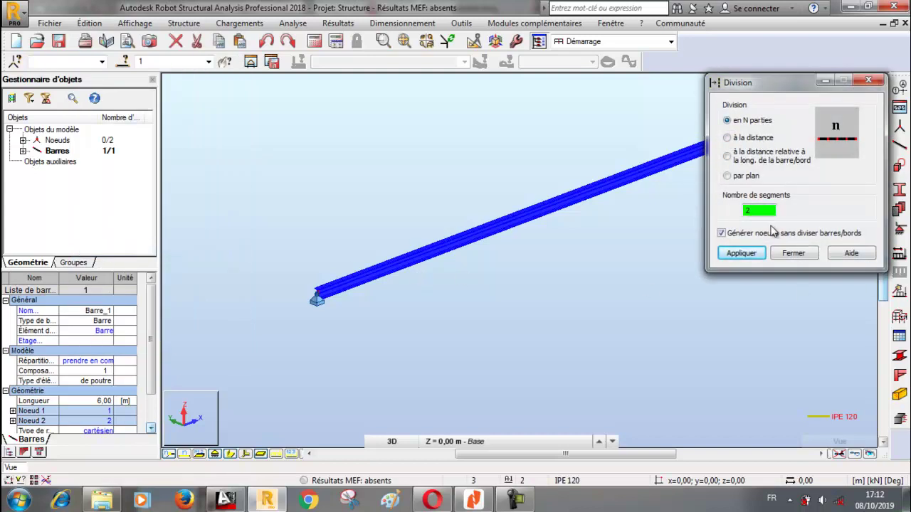
pyautogui.click(743, 256)
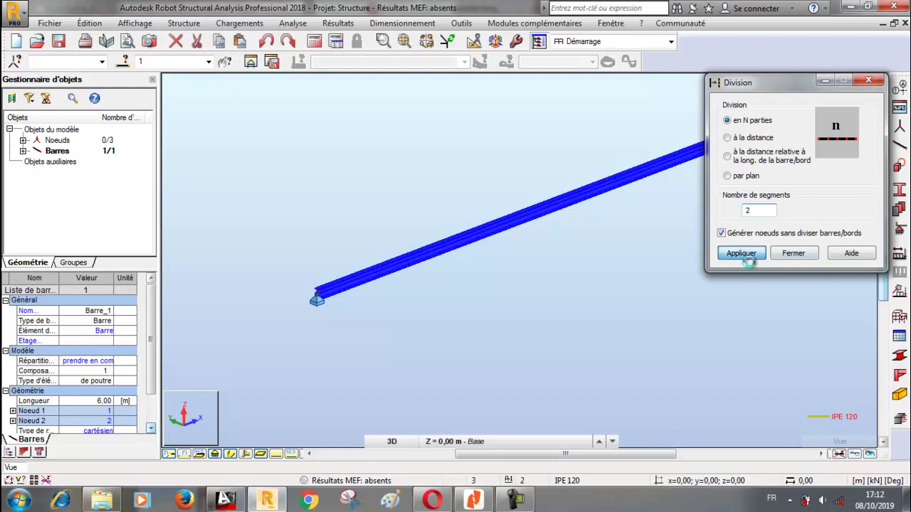
pyautogui.click(782, 254)
pyautogui.click(569, 262)
# Step: Define a new rigid nodal support named Lierne-panne with only the UY direction blocked
pyautogui.scroll(4, 541, 220)
pyautogui.scroll(2, 522, 185)
pyautogui.scroll(-1, 526, 281)
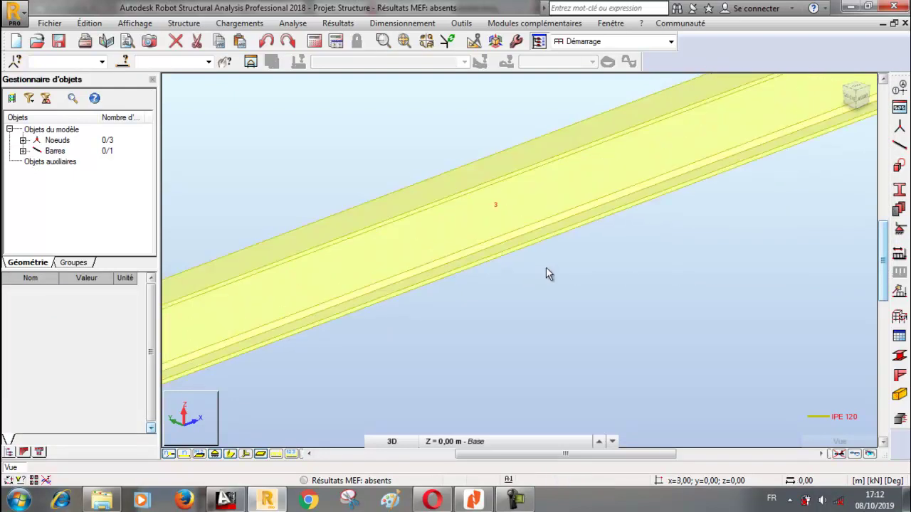
pyautogui.scroll(-1, 535, 223)
pyautogui.scroll(-5, 535, 223)
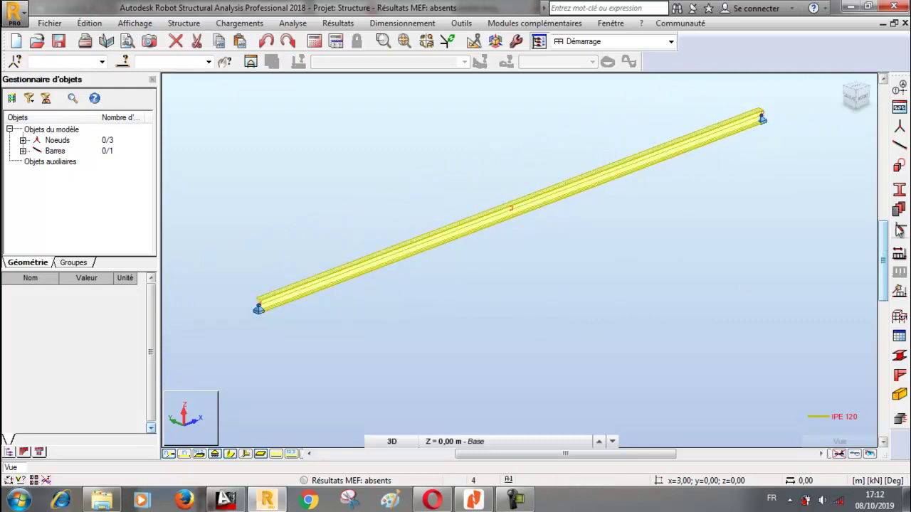
pyautogui.click(899, 230)
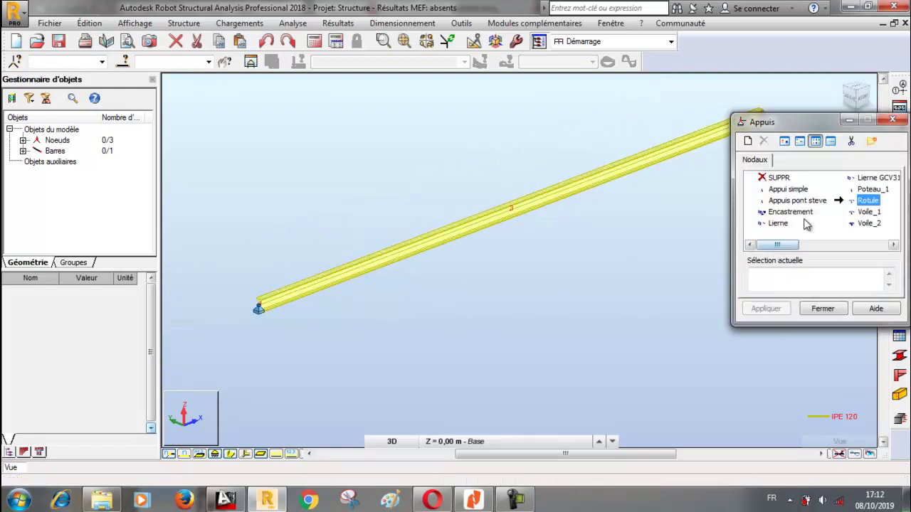
pyautogui.click(747, 141)
pyautogui.moveTo(780, 146); pyautogui.dragTo(493, 149)
pyautogui.moveTo(559, 200); pyautogui.dragTo(497, 205)
pyautogui.write('Lierne-panne')
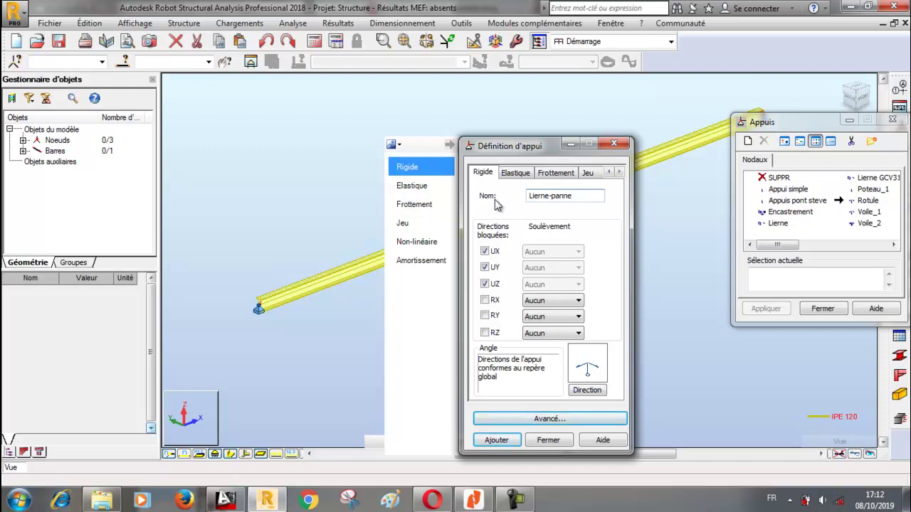
pyautogui.click(484, 251)
pyautogui.click(485, 284)
pyautogui.moveTo(512, 151); pyautogui.dragTo(130, 103)
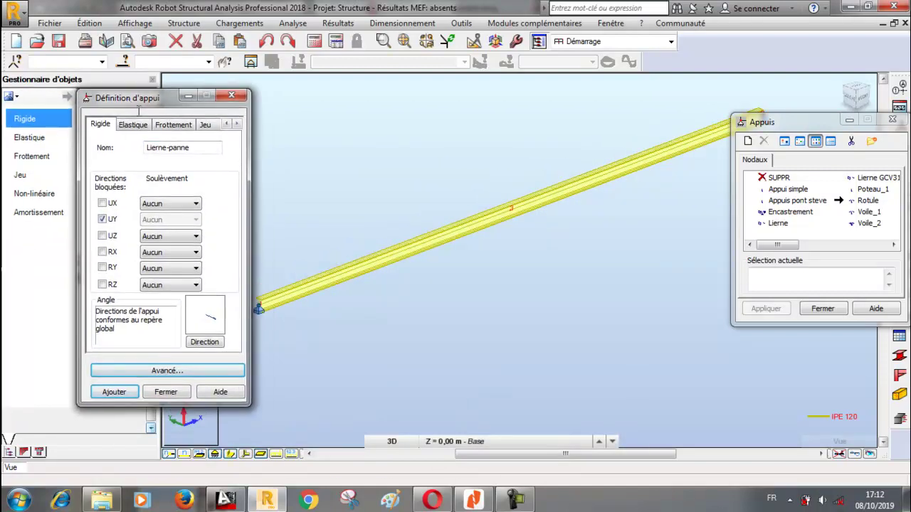
pyautogui.click(114, 393)
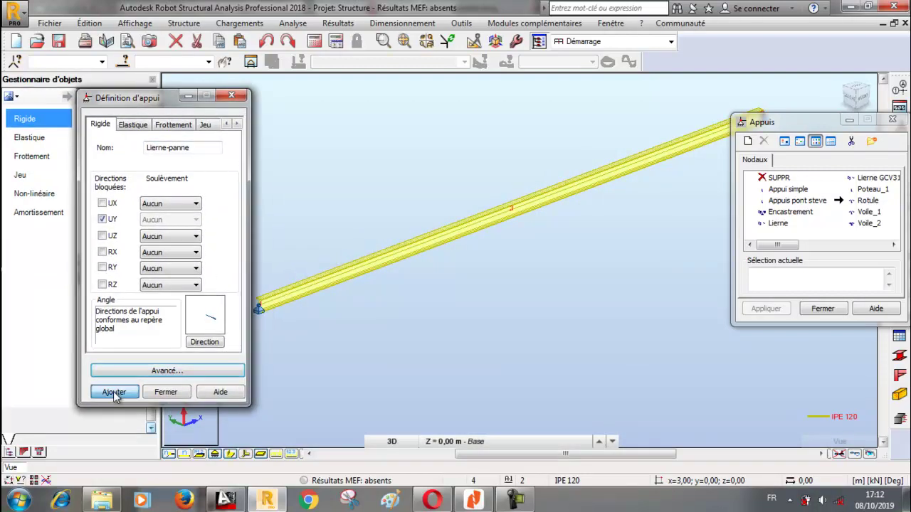
pyautogui.click(164, 392)
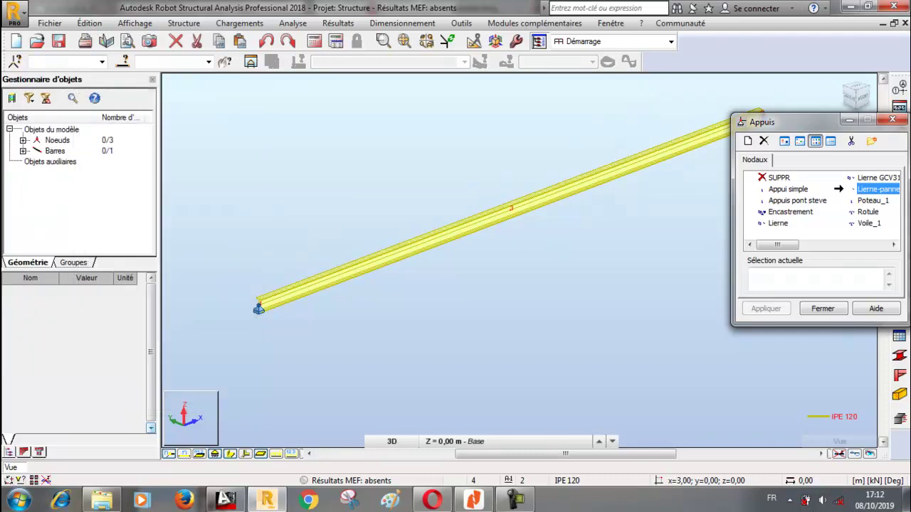
# Step: Assign the Lierne-panne support to node 3 at the middle of the bar
pyautogui.moveTo(818, 125); pyautogui.dragTo(769, 129)
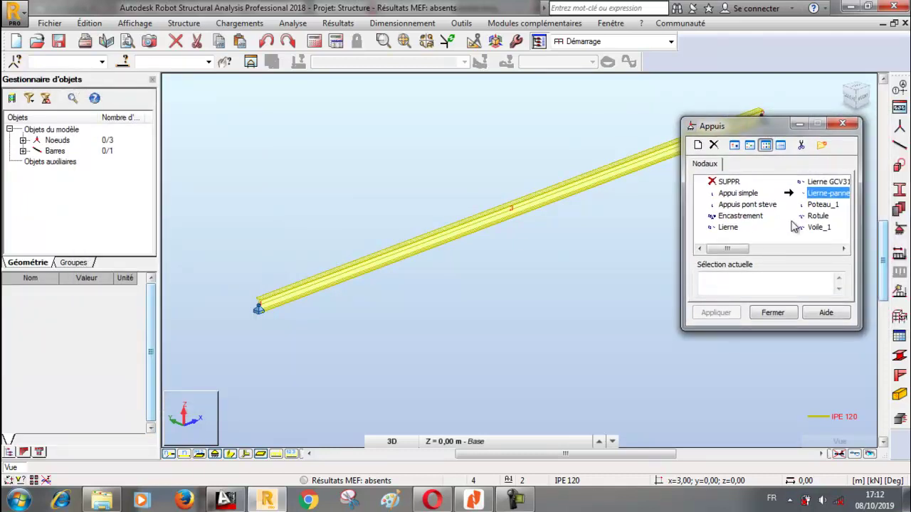
pyautogui.moveTo(750, 251); pyautogui.dragTo(797, 252)
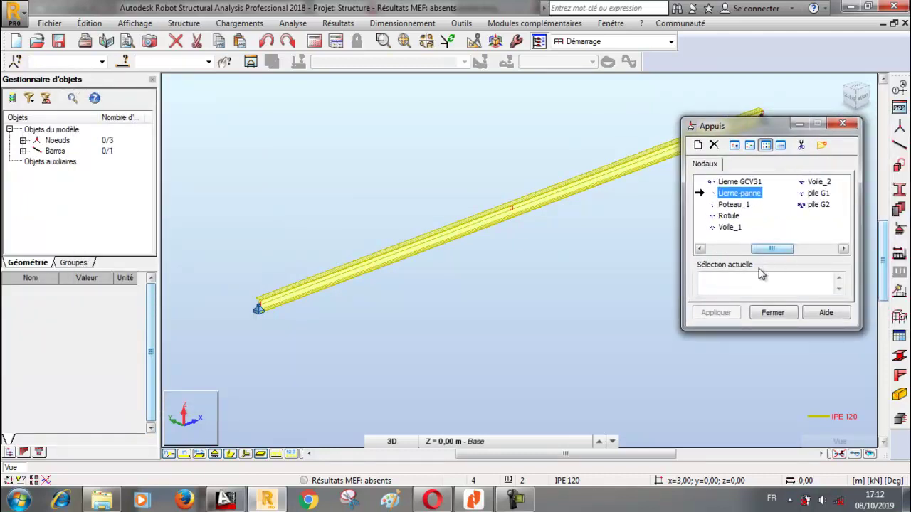
pyautogui.click(547, 258)
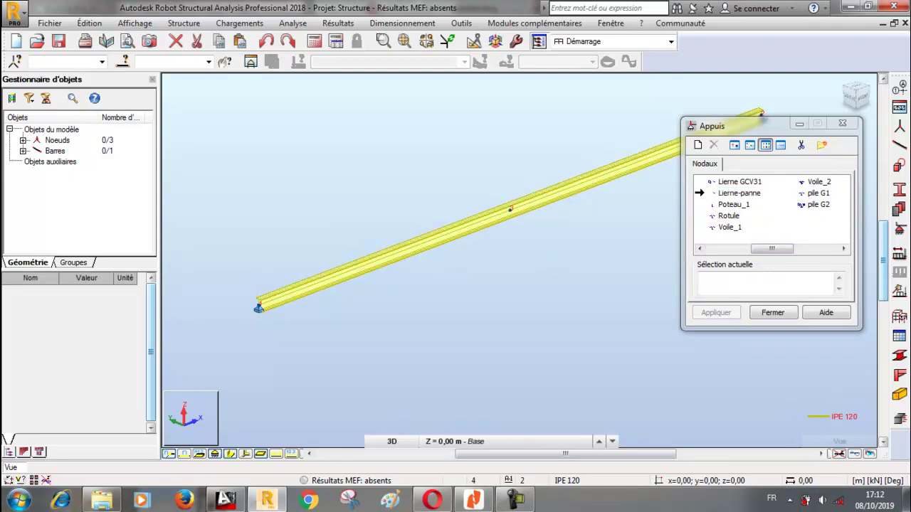
# Step: Close the support definition and inspect the support at the midspan node from several angles in the 3D view
pyautogui.click(772, 313)
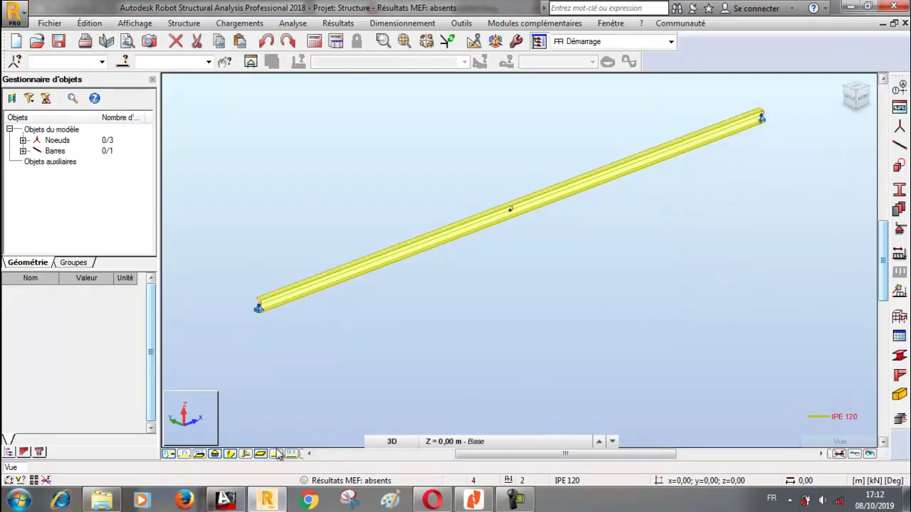
pyautogui.click(216, 454)
pyautogui.click(480, 228)
pyautogui.scroll(3, 526, 228)
pyautogui.scroll(2, 521, 214)
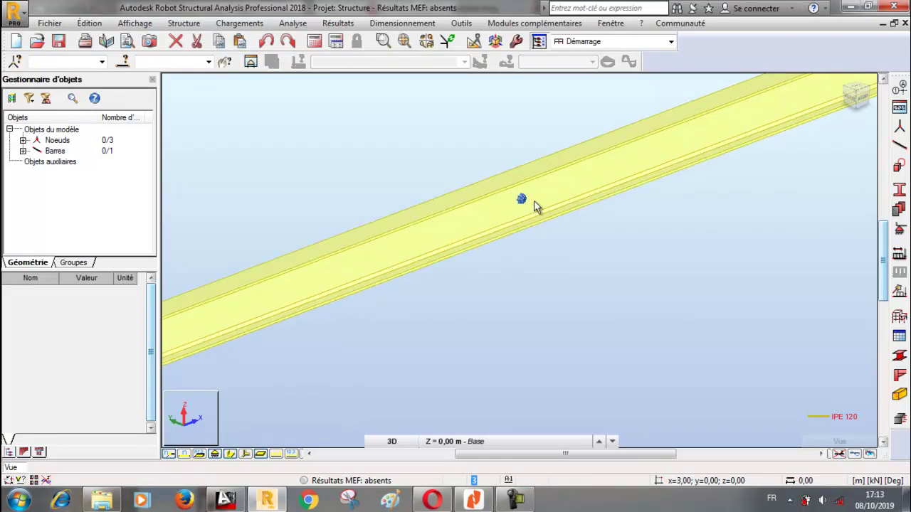
pyautogui.rightClick(398, 122)
pyautogui.click(448, 176)
pyautogui.scroll(-3, 479, 171)
pyautogui.moveTo(488, 203); pyautogui.dragTo(488, 175)
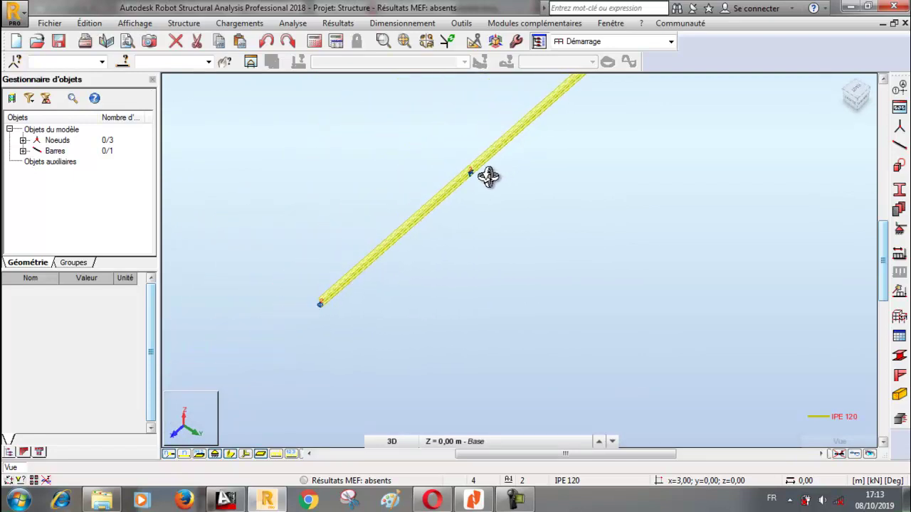
pyautogui.moveTo(295, 259); pyautogui.dragTo(430, 246)
pyautogui.moveTo(416, 201); pyautogui.dragTo(415, 168)
pyautogui.press('Escape')
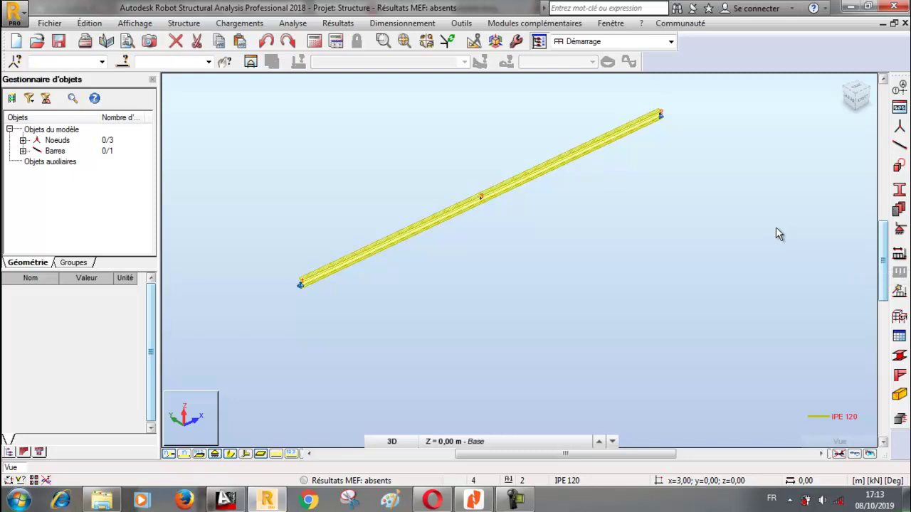
pyautogui.click(462, 23)
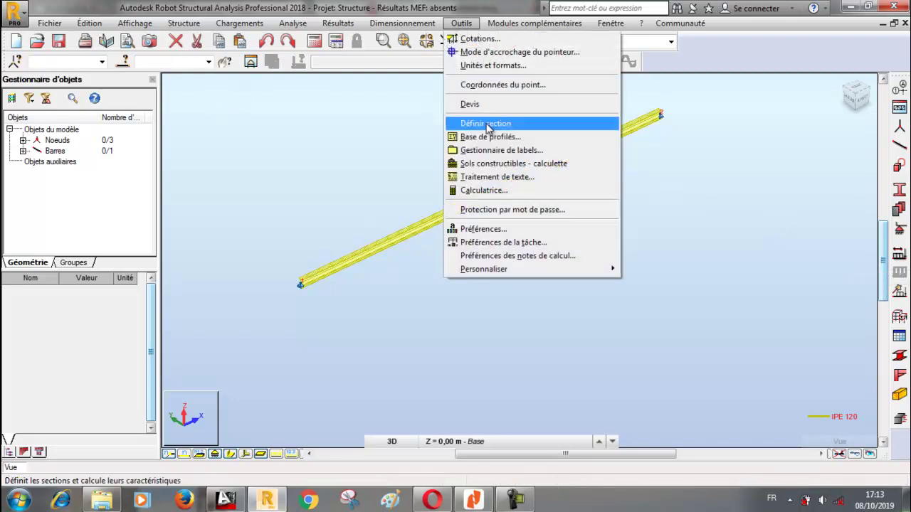
pyautogui.click(498, 229)
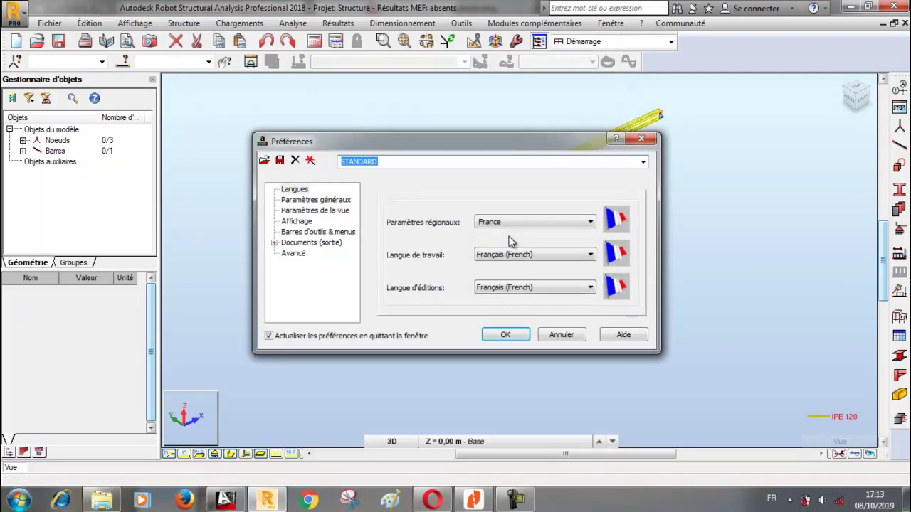
pyautogui.click(561, 335)
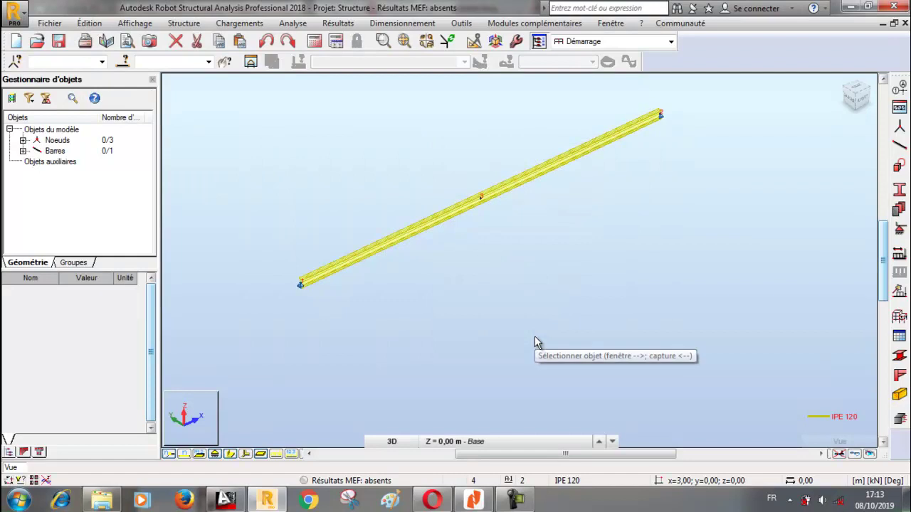
# Step: In the job preferences, set the force unit to daN and the moment unit to daN*m
pyautogui.click(461, 24)
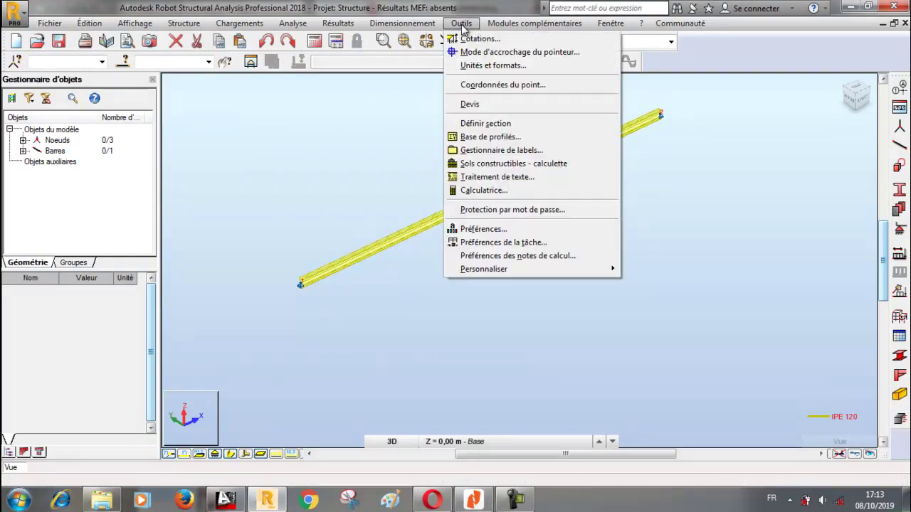
pyautogui.click(503, 242)
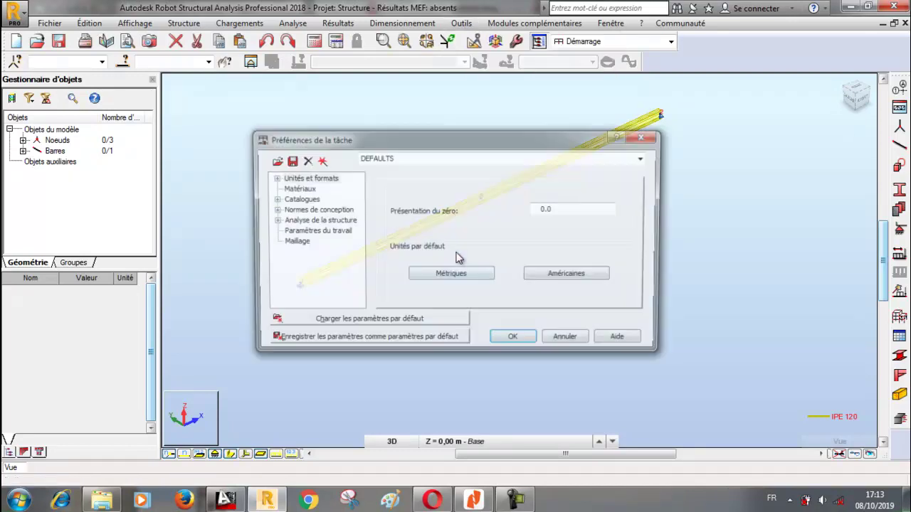
pyautogui.click(273, 178)
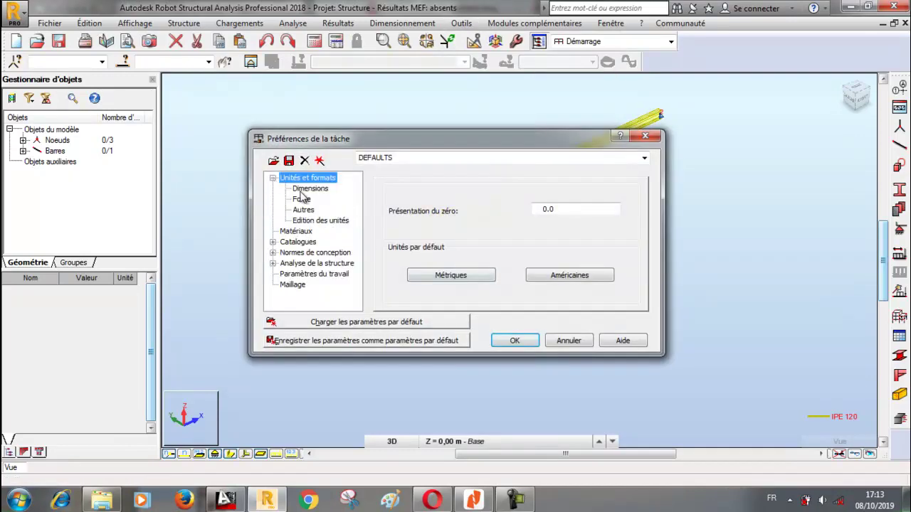
pyautogui.click(302, 199)
pyautogui.click(498, 206)
pyautogui.click(484, 223)
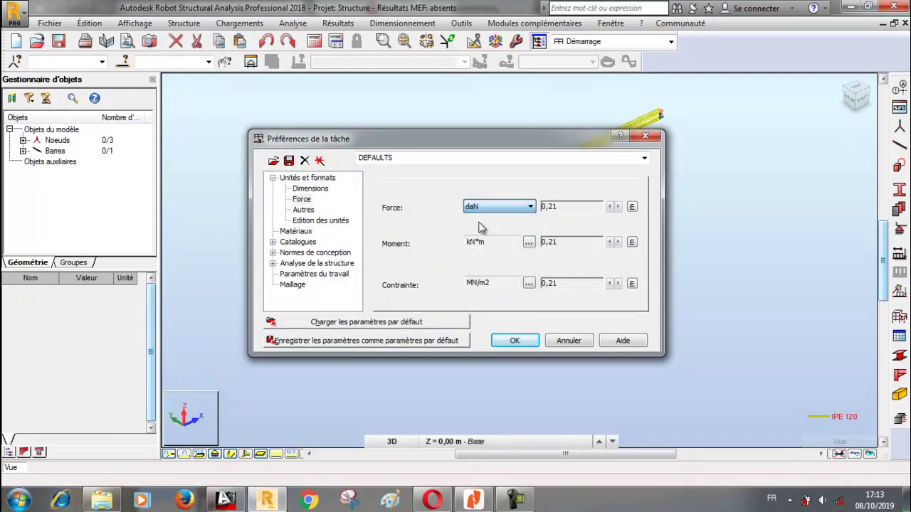
pyautogui.click(528, 244)
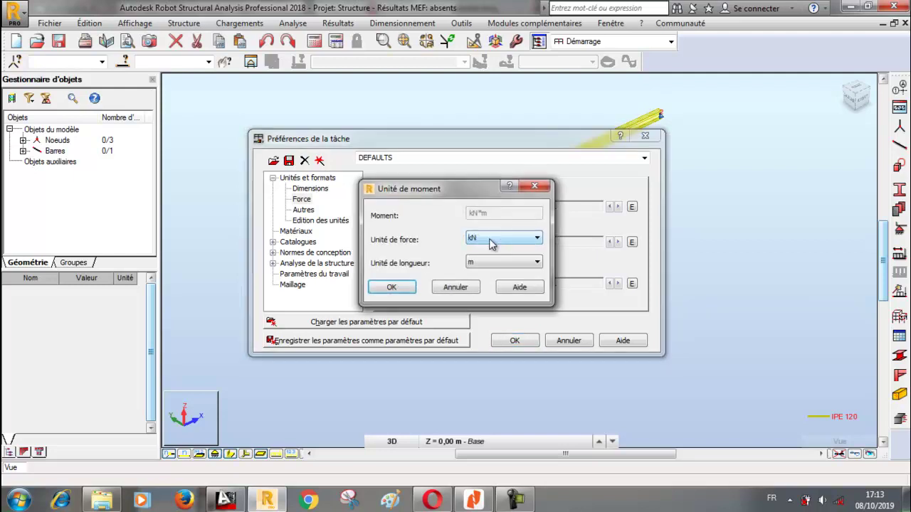
pyautogui.click(498, 240)
pyautogui.click(489, 250)
pyautogui.click(392, 287)
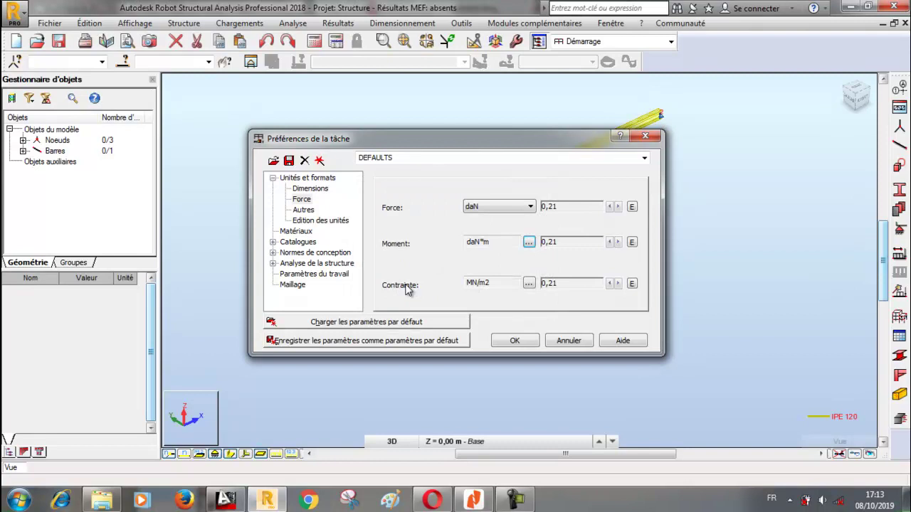
# Step: Set the steel and aluminium structures design code to NF EN 1993-1:2005/NA:2007/AC:2009
pyautogui.click(317, 253)
pyautogui.click(619, 193)
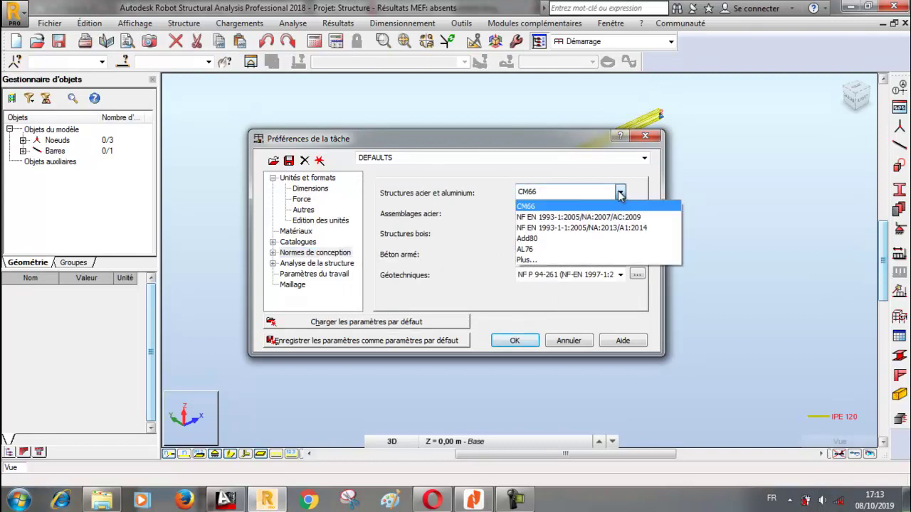
pyautogui.click(589, 217)
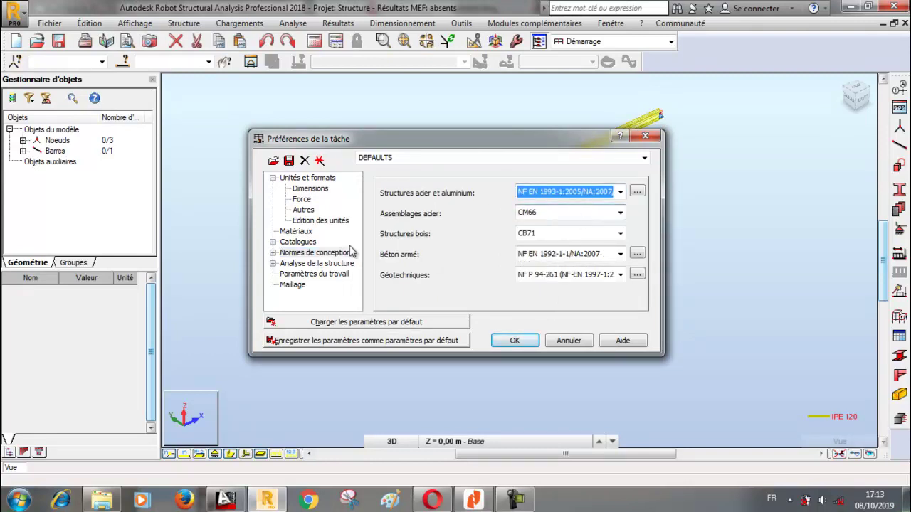
# Step: Change the load combination code (Pondérations) in the design standards for loads and apply the job preferences
pyautogui.doubleClick(285, 254)
pyautogui.click(304, 263)
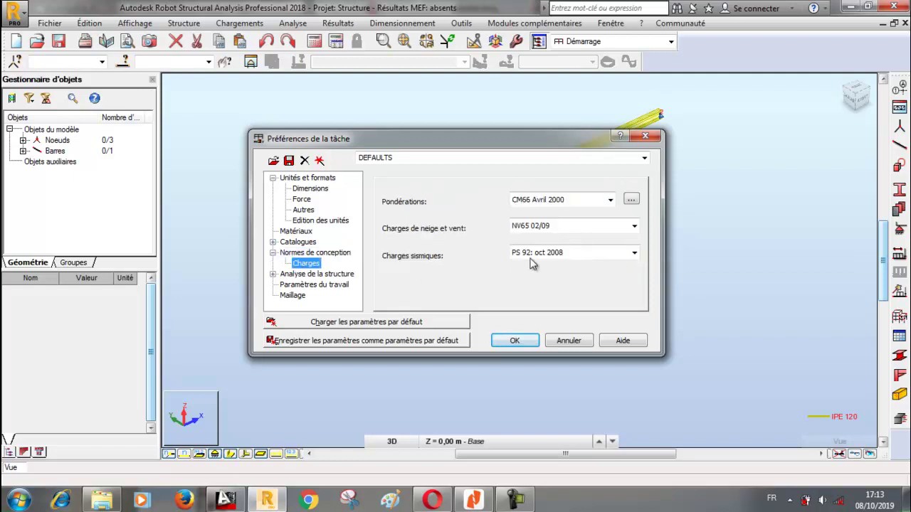
pyautogui.click(610, 200)
pyautogui.click(583, 289)
pyautogui.click(516, 341)
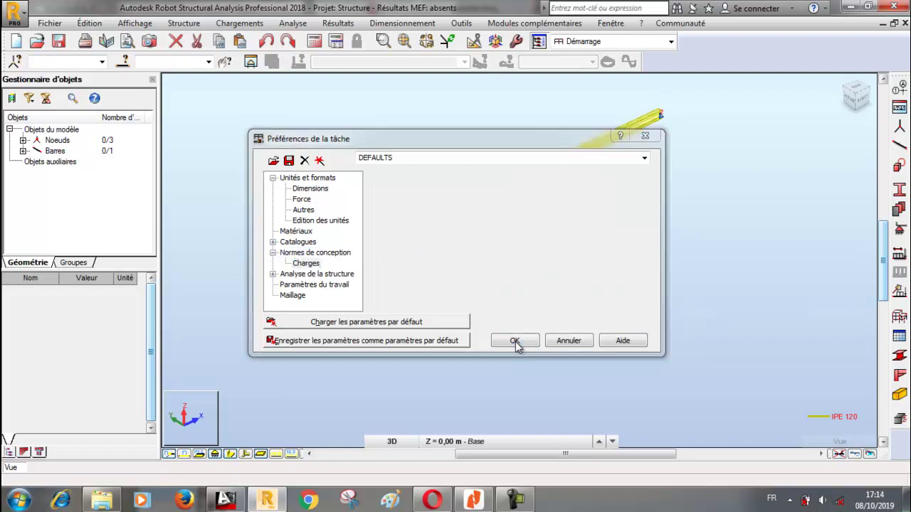
pyautogui.click(507, 289)
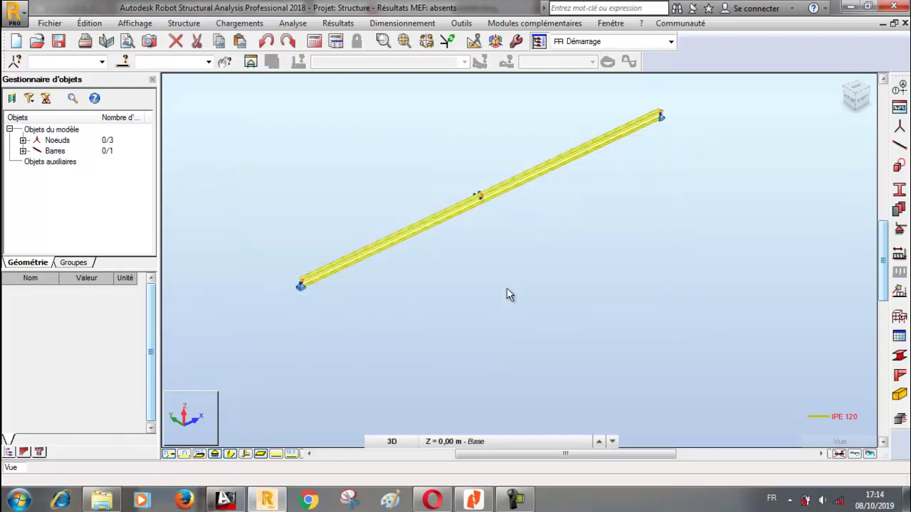
# Step: Add a permanent structural load case named Qy (ELU)
pyautogui.click(900, 254)
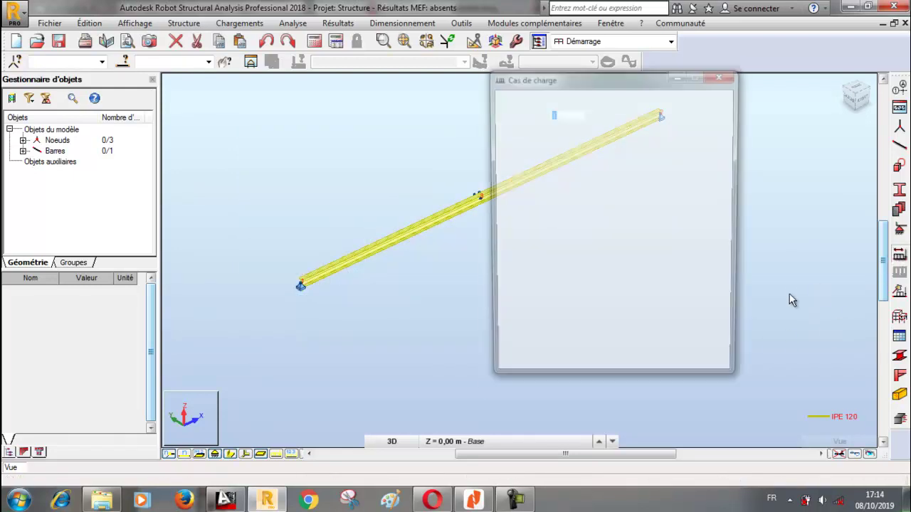
pyautogui.moveTo(619, 82); pyautogui.dragTo(349, 116)
pyautogui.doubleClick(304, 185)
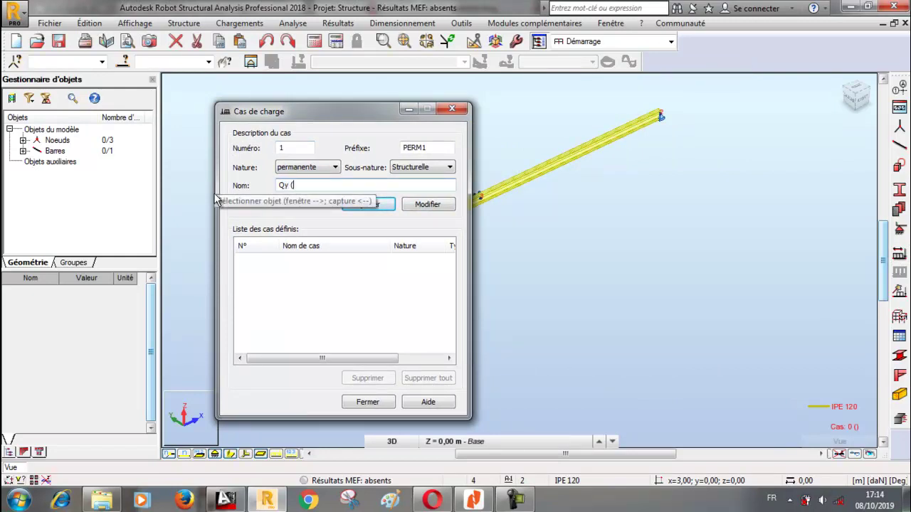
pyautogui.write('Qy (ELU)')
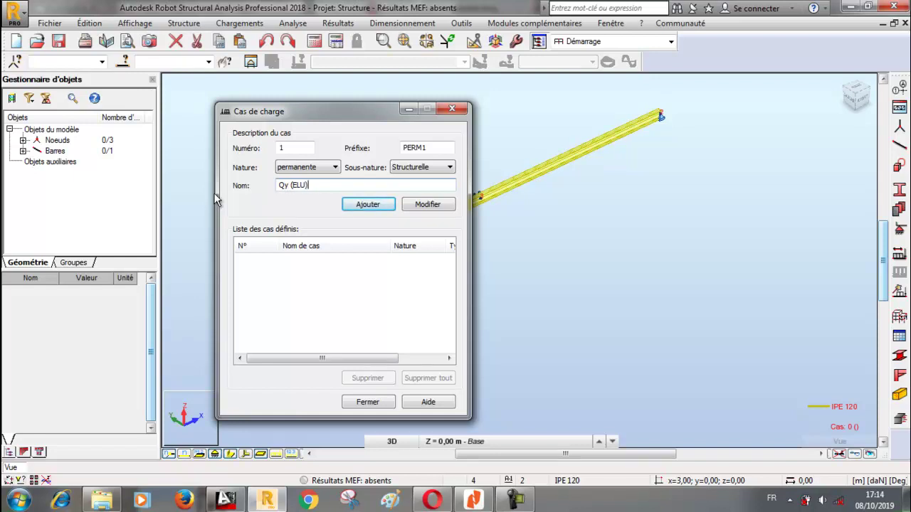
pyautogui.click(371, 206)
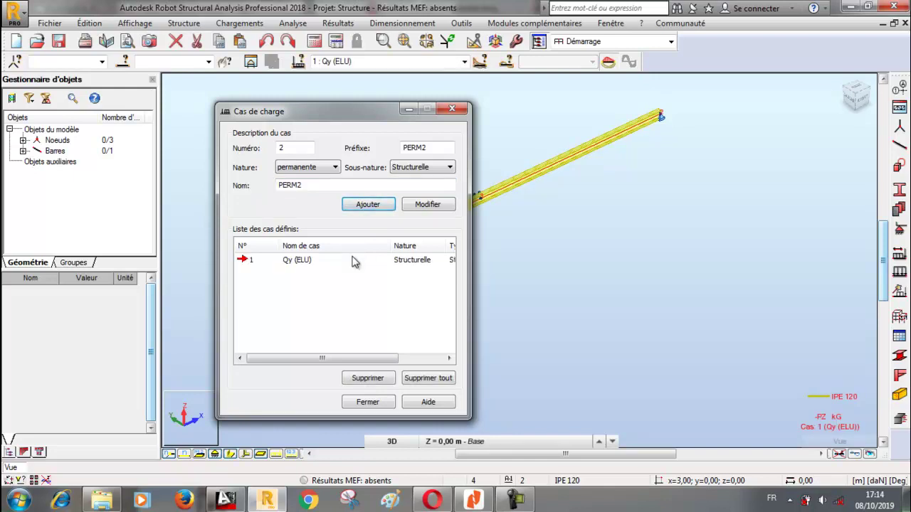
# Step: Delete the automatic self-weight record of the Qy (ELU) case from the load table and return to the 3D view
pyautogui.moveTo(371, 116); pyautogui.dragTo(185, 136)
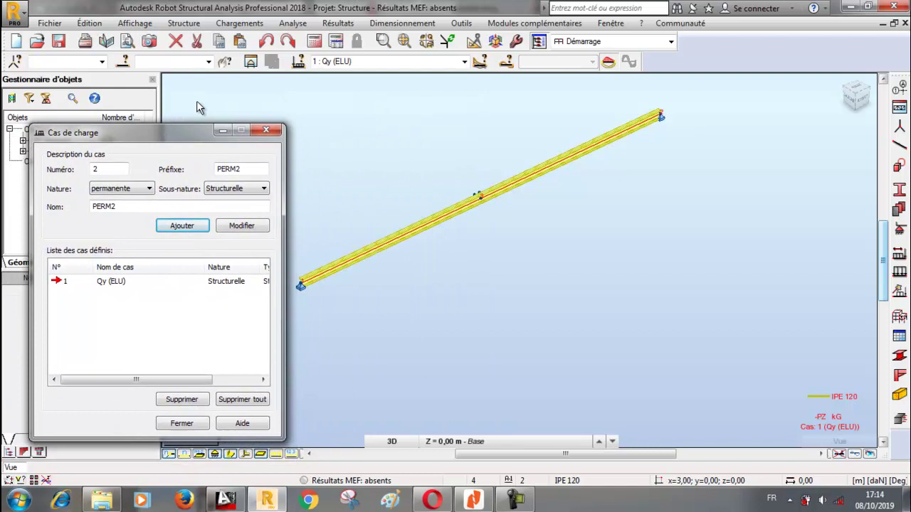
pyautogui.click(239, 23)
pyautogui.click(260, 97)
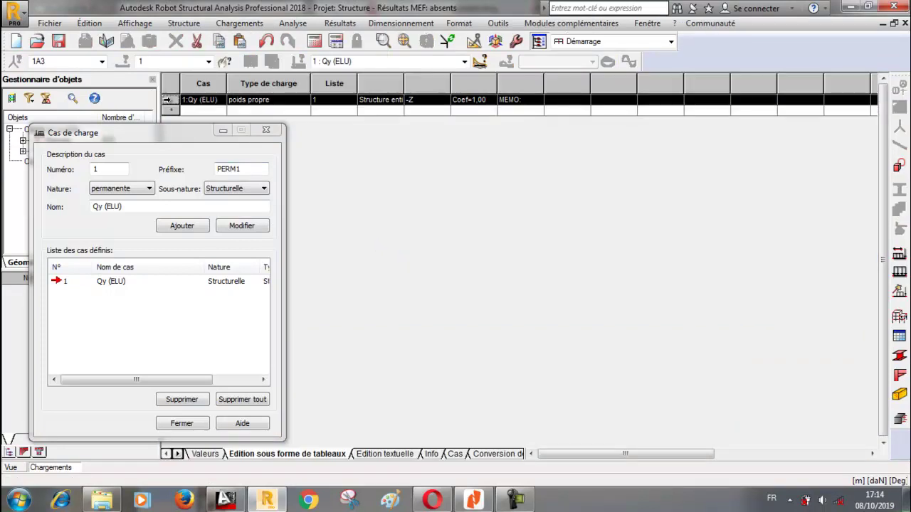
pyautogui.click(164, 100)
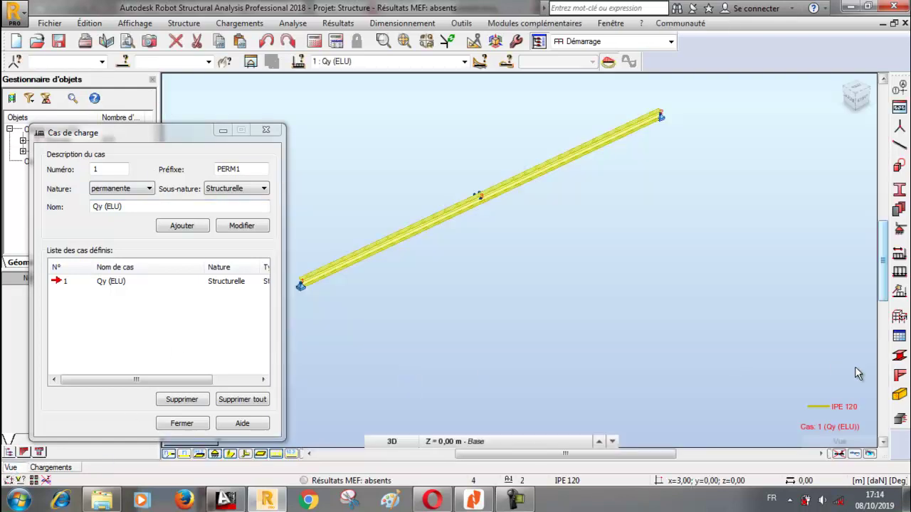
# Step: Apply a uniform load to the bar in case Qy (ELU) with Y = 2.62 daN/m and Z = 0, in the global system
pyautogui.click(899, 271)
pyautogui.click(761, 135)
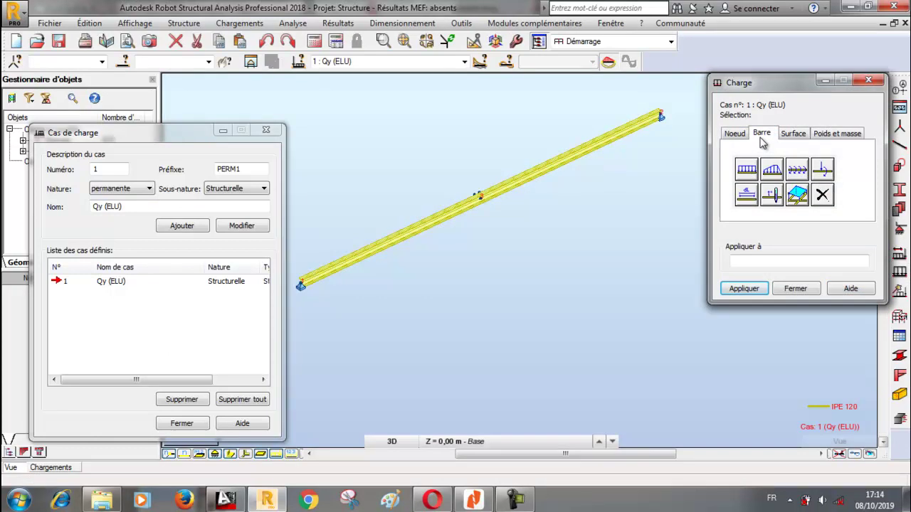
pyautogui.click(746, 169)
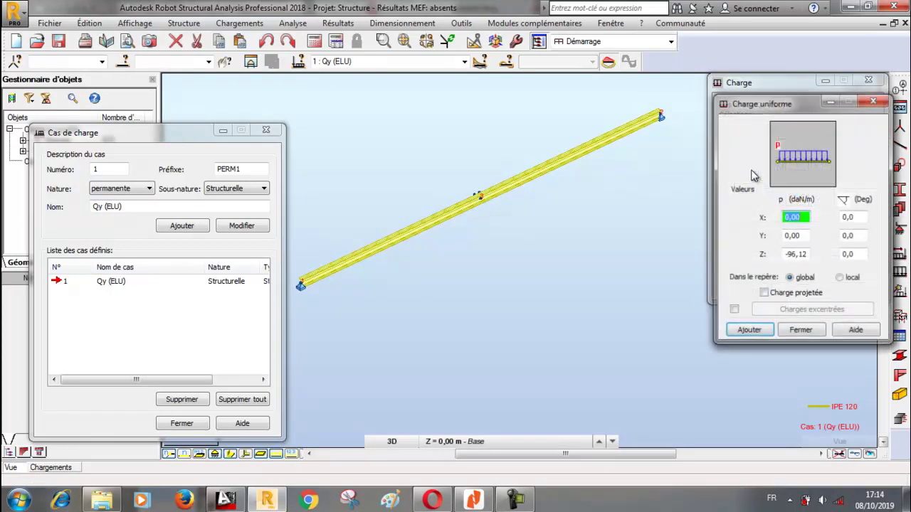
pyautogui.click(797, 254)
pyautogui.write('0,0')
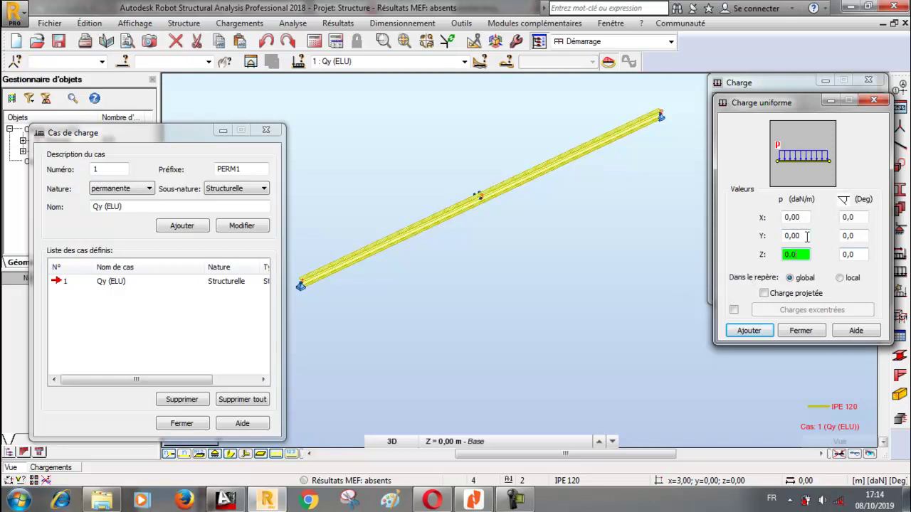
pyautogui.hotkey('shift', 'Tab')
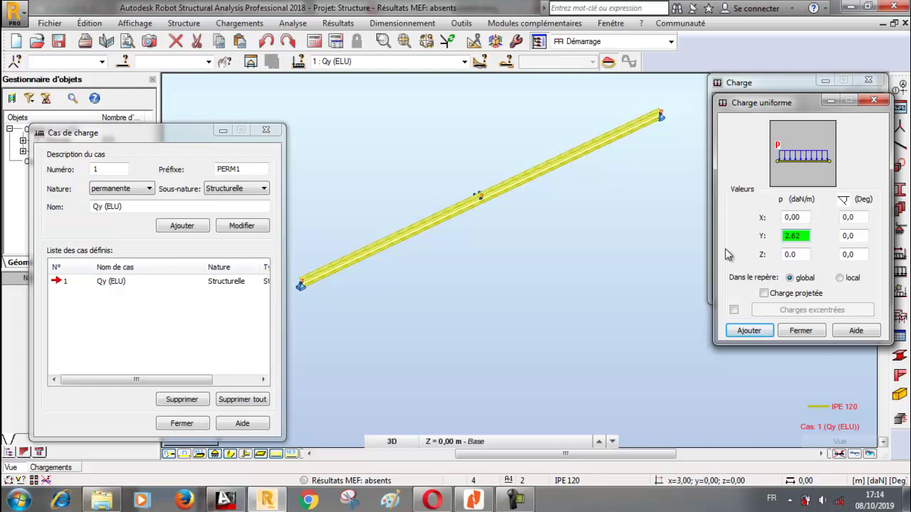
pyautogui.click(749, 330)
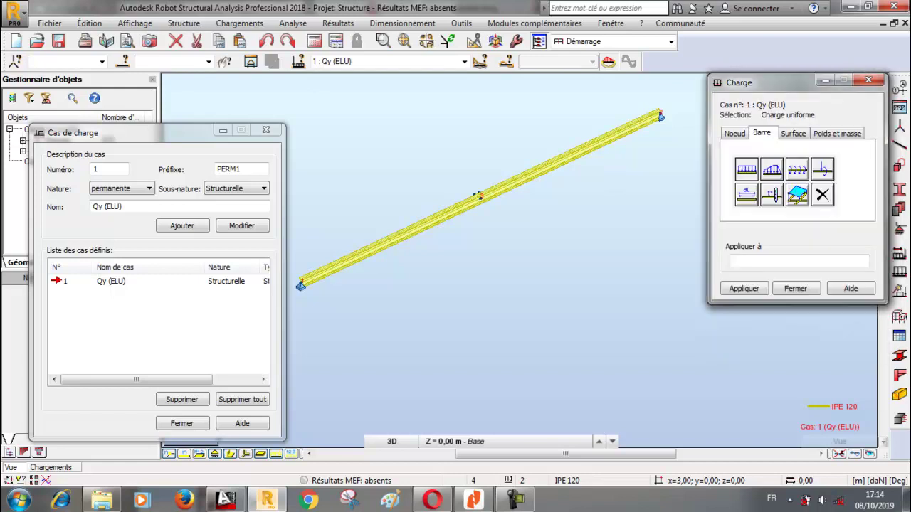
pyautogui.click(478, 195)
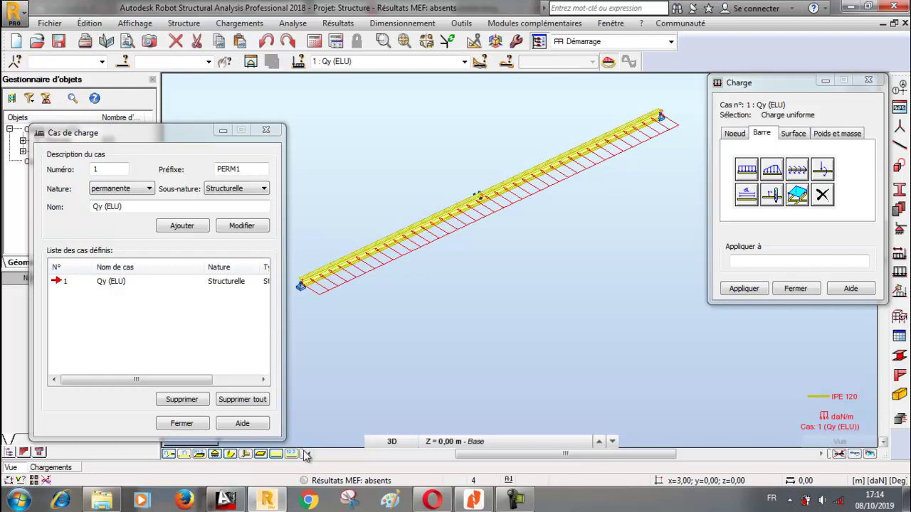
pyautogui.moveTo(500, 205)
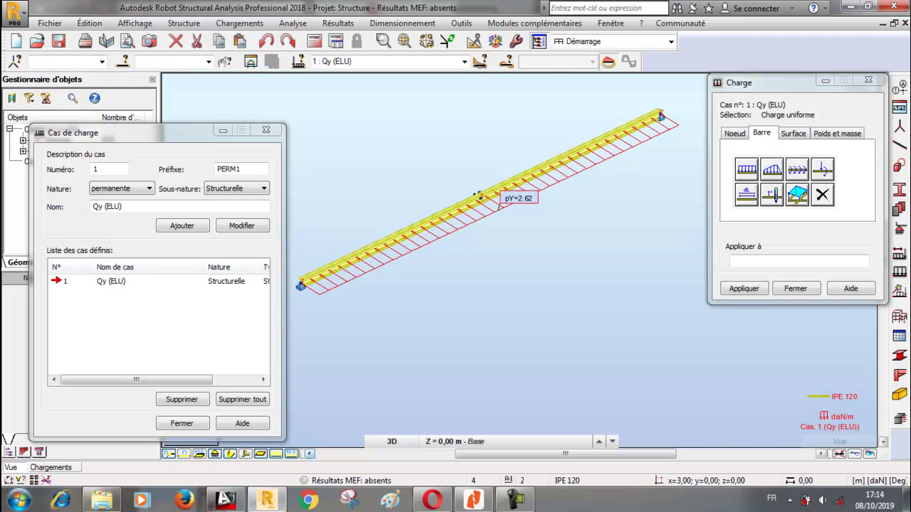
# Step: Add a permanent load case named Qy (ELS) and apply a uniform load of Y = 6.72 daN/m to the bar
pyautogui.click(111, 206)
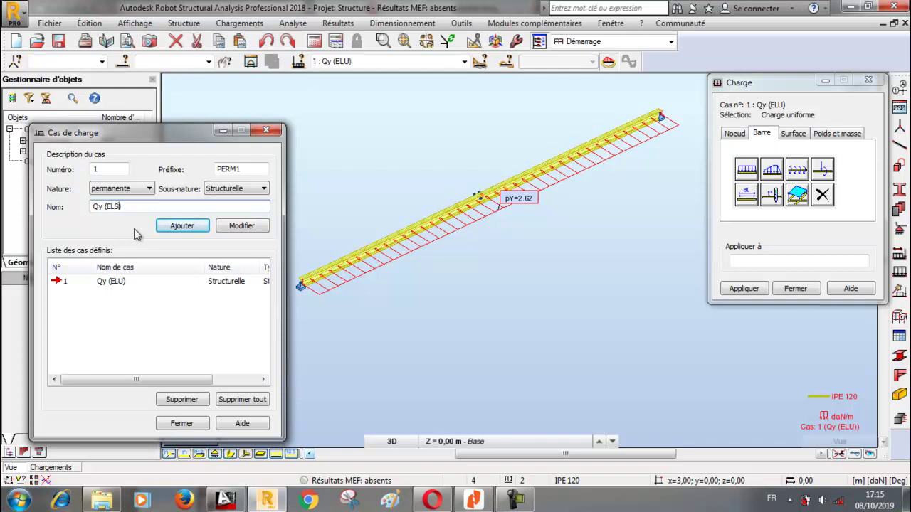
pyautogui.click(167, 228)
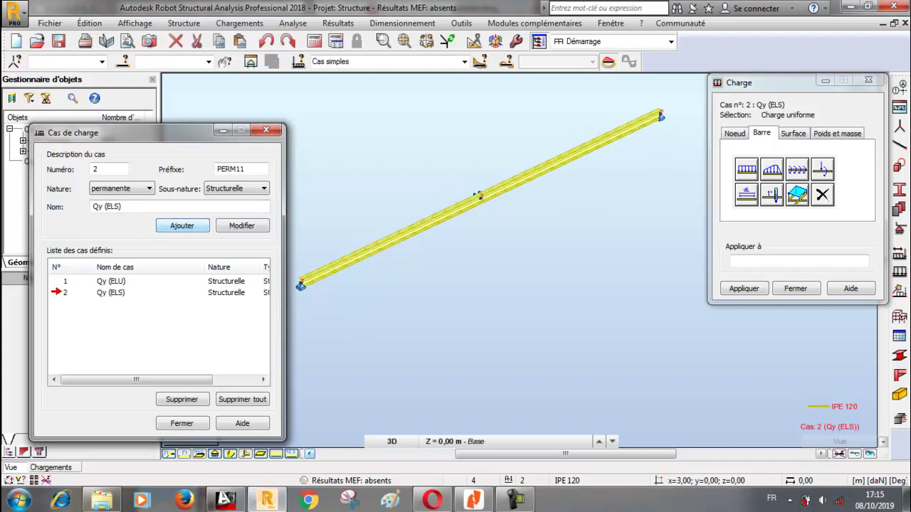
pyautogui.click(746, 169)
pyautogui.press('Tab')
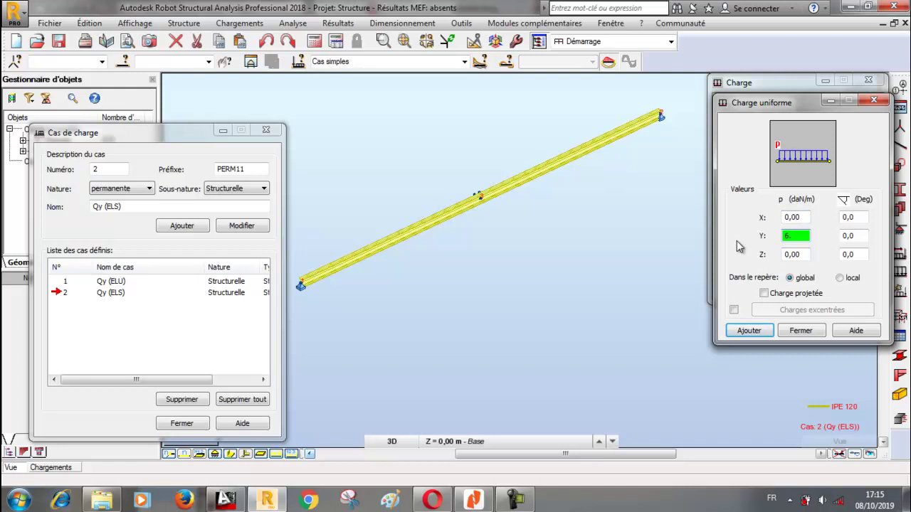
pyautogui.click(753, 331)
pyautogui.click(744, 288)
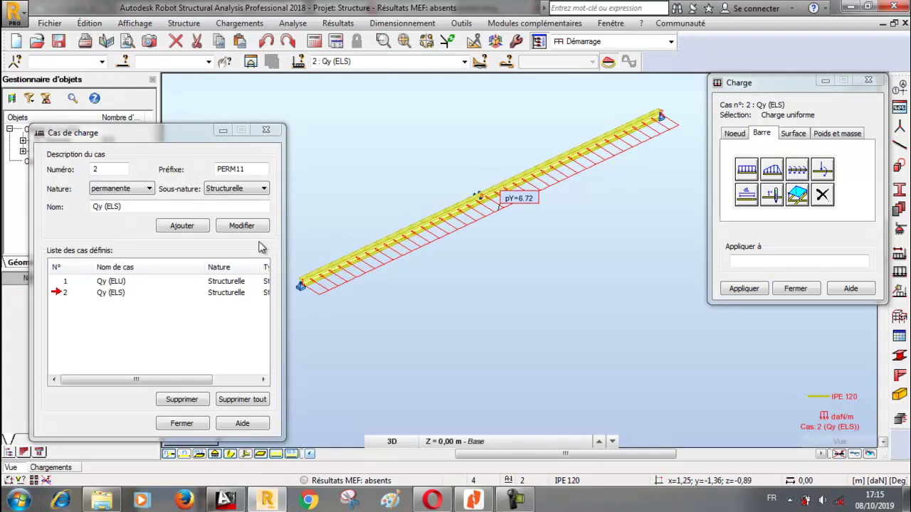
# Step: Add a permanent structural load case named Qz (ELU)
pyautogui.click(102, 207)
pyautogui.press('BackSpace')
pyautogui.write('z')
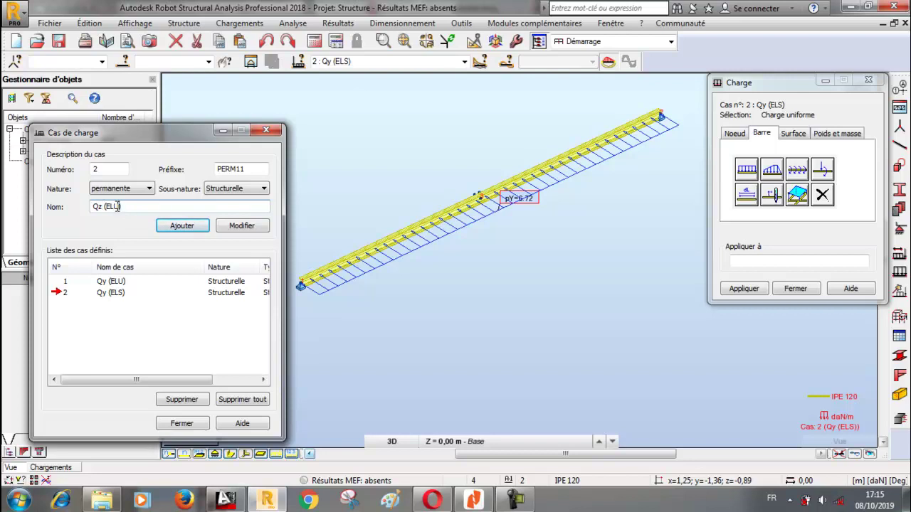
pyautogui.click(181, 225)
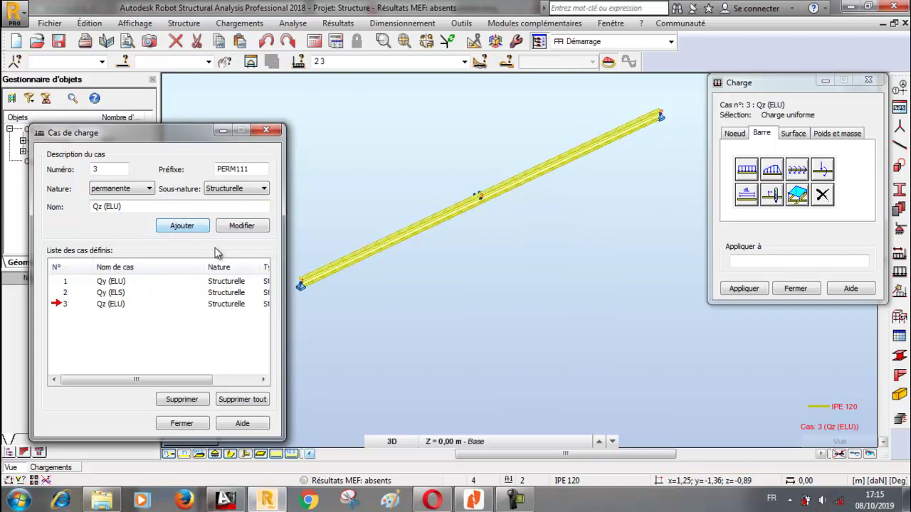
# Step: Apply a uniform load to the bar in case Qz (ELU) with Y = 0 and Z = -300.17 daN/m, in the global system
pyautogui.click(746, 170)
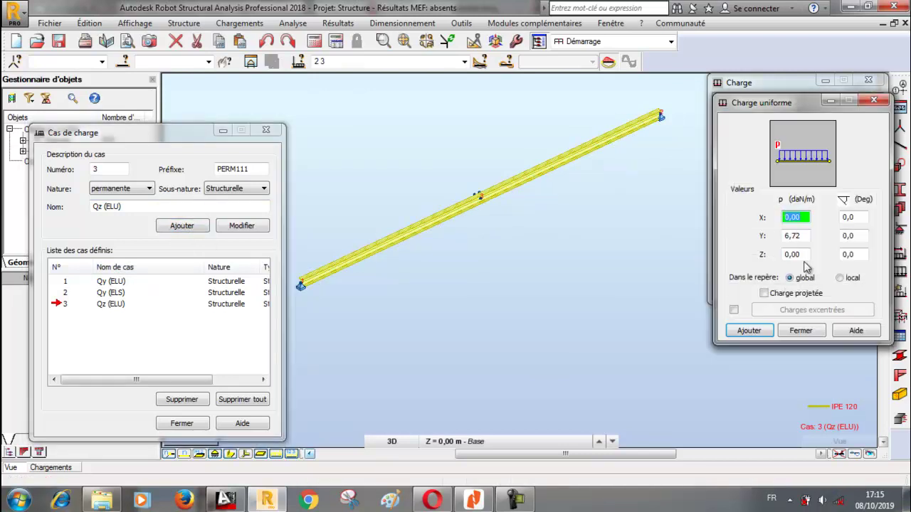
pyautogui.click(803, 236)
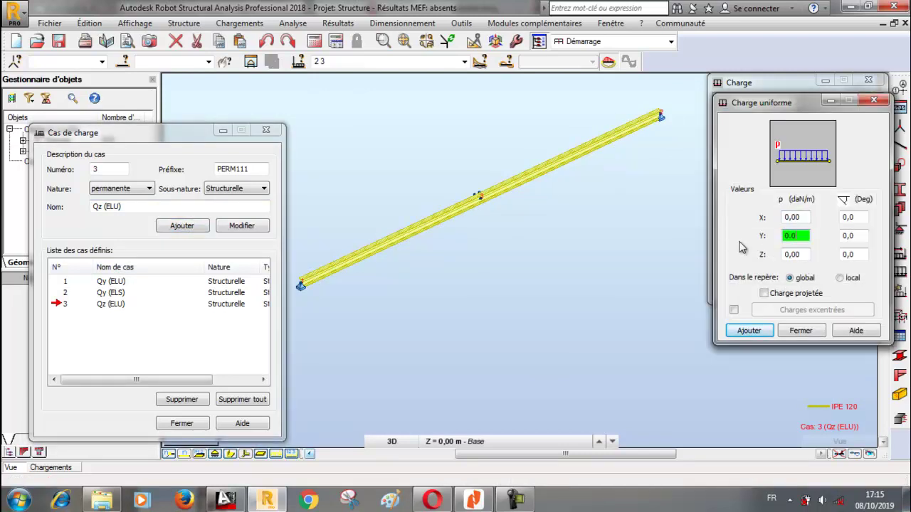
pyautogui.write('0.0')
pyautogui.press('Tab')
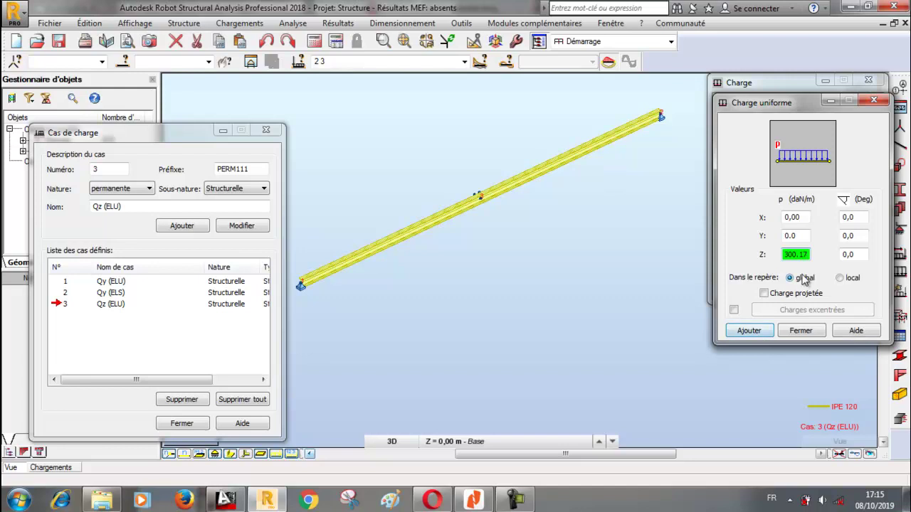
pyautogui.click(748, 330)
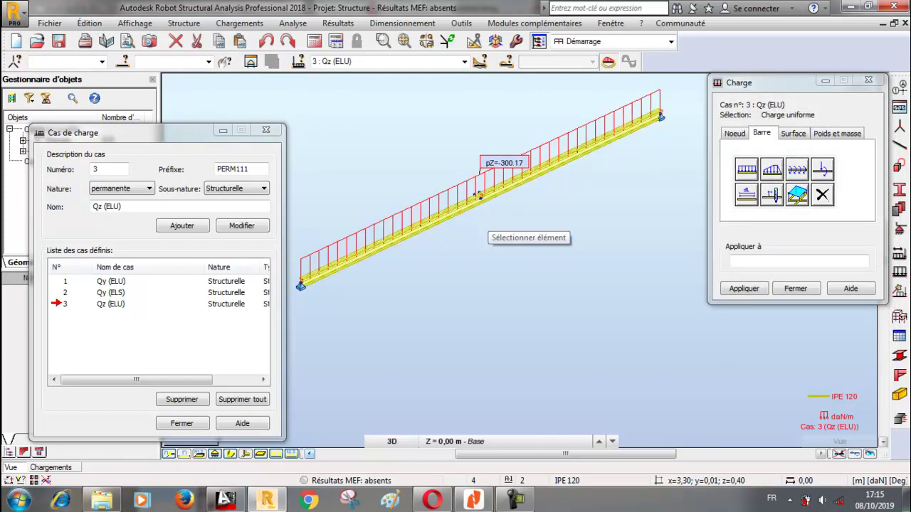
# Step: Add a permanent load case named Qz (ELS), apply a uniform load of Z = -96.12 daN/m to the bar, and close the load definition dialogs
pyautogui.click(119, 207)
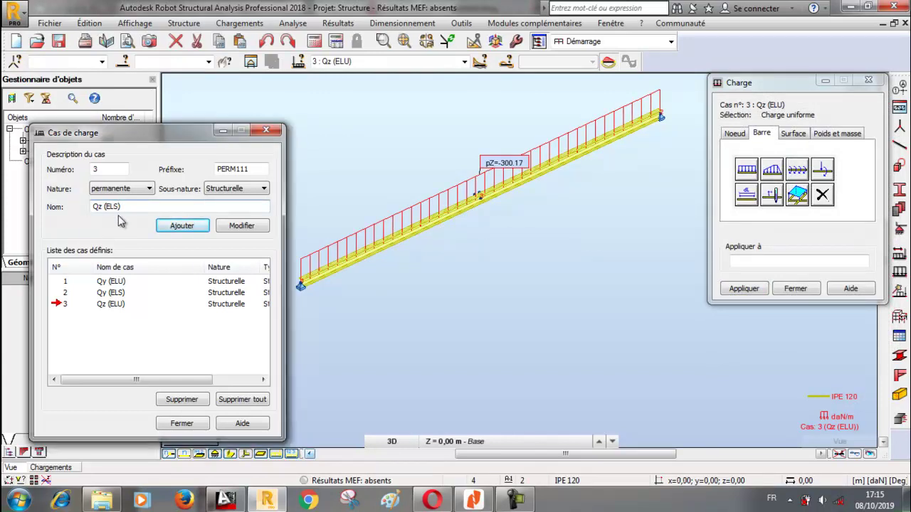
pyautogui.click(167, 226)
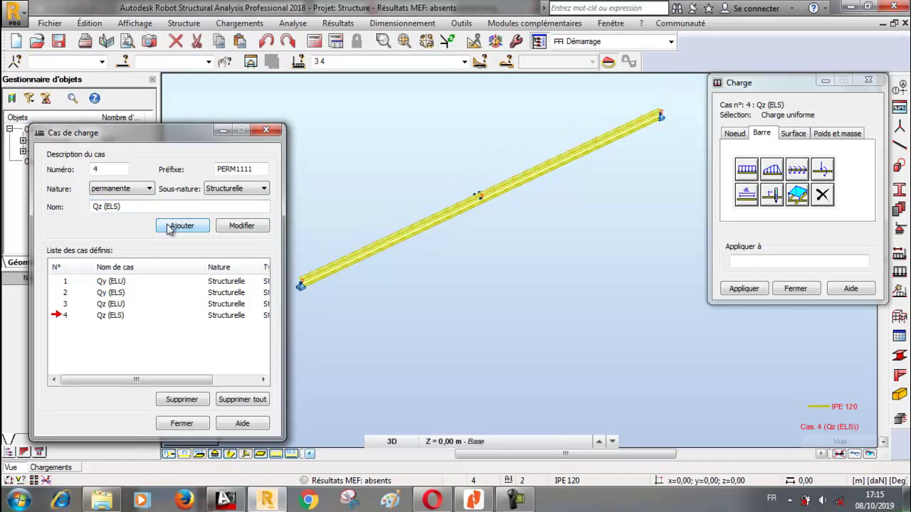
pyautogui.doubleClick(746, 169)
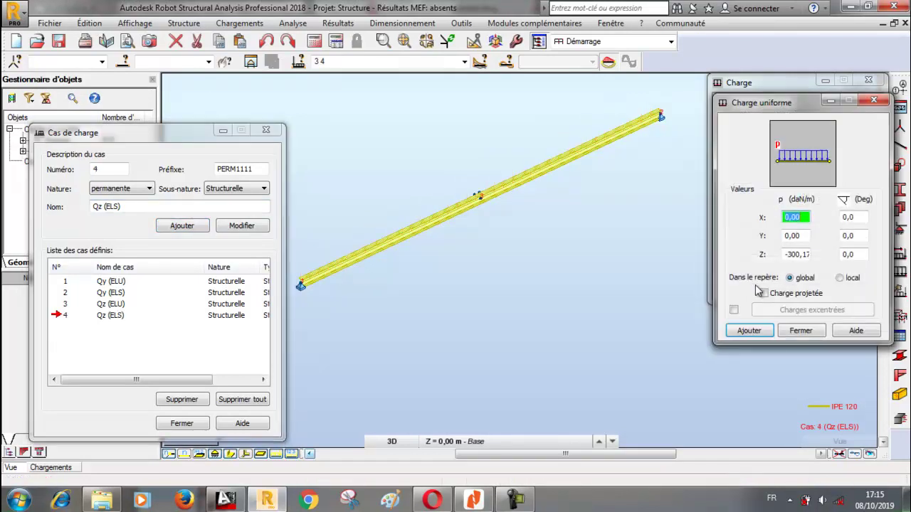
pyautogui.click(804, 255)
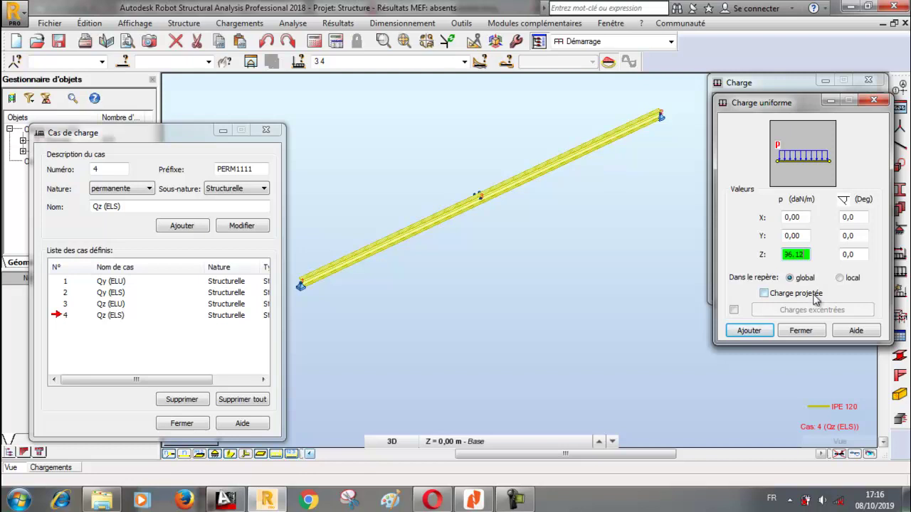
pyautogui.click(767, 327)
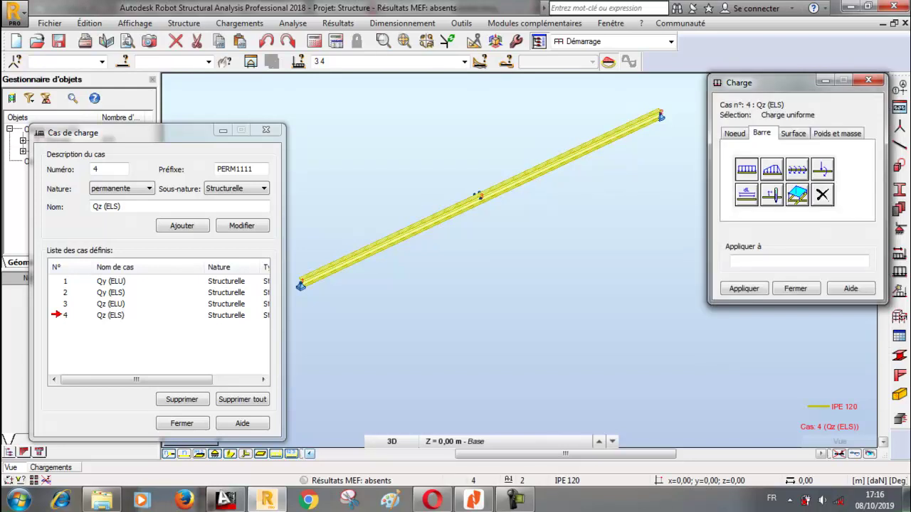
pyautogui.click(536, 171)
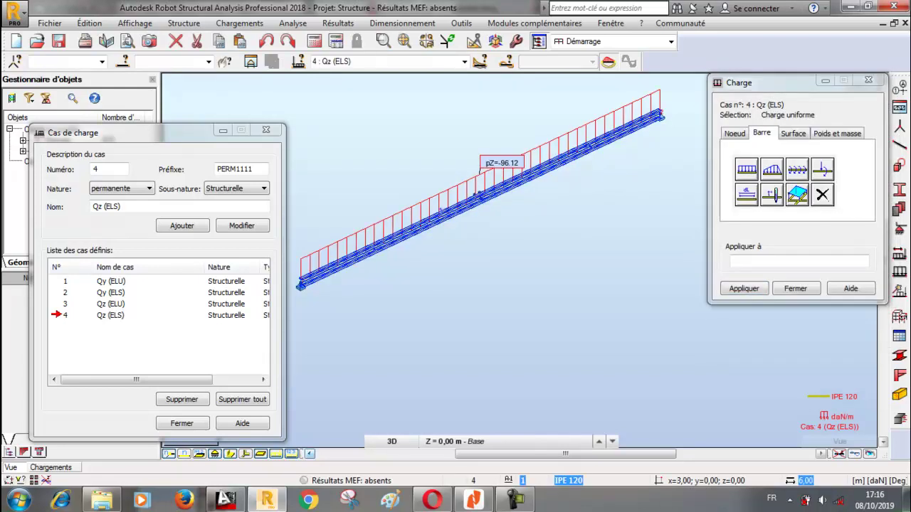
pyautogui.click(790, 288)
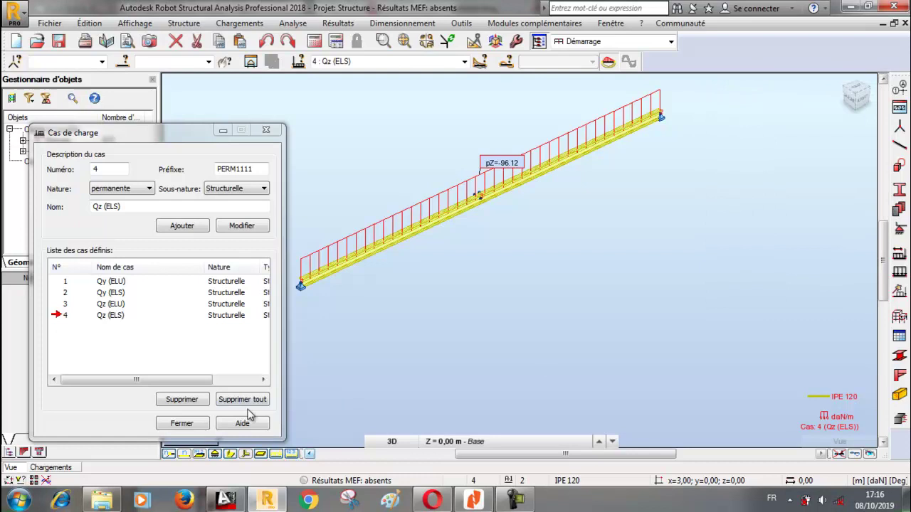
pyautogui.click(181, 424)
# Step: Display the Qy (ELU) case in the 3D view with its load symbols and value descriptions
pyautogui.click(464, 61)
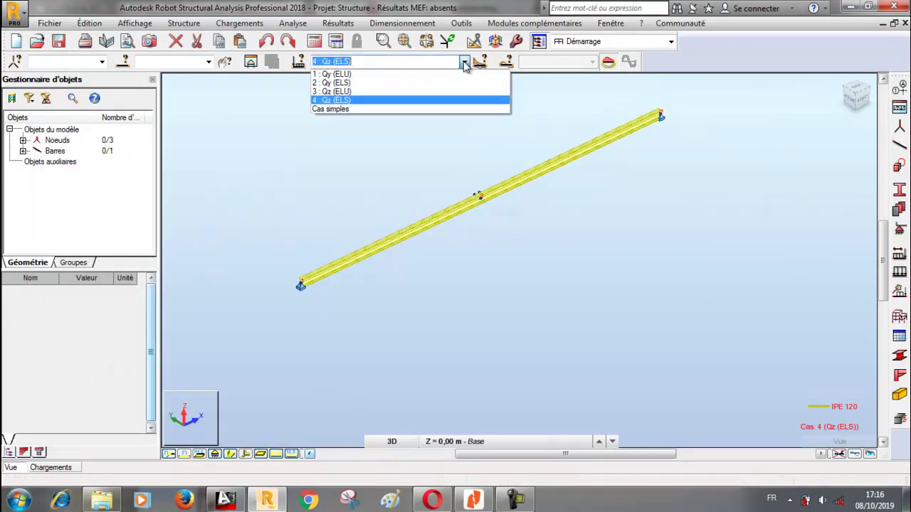
pyautogui.click(417, 71)
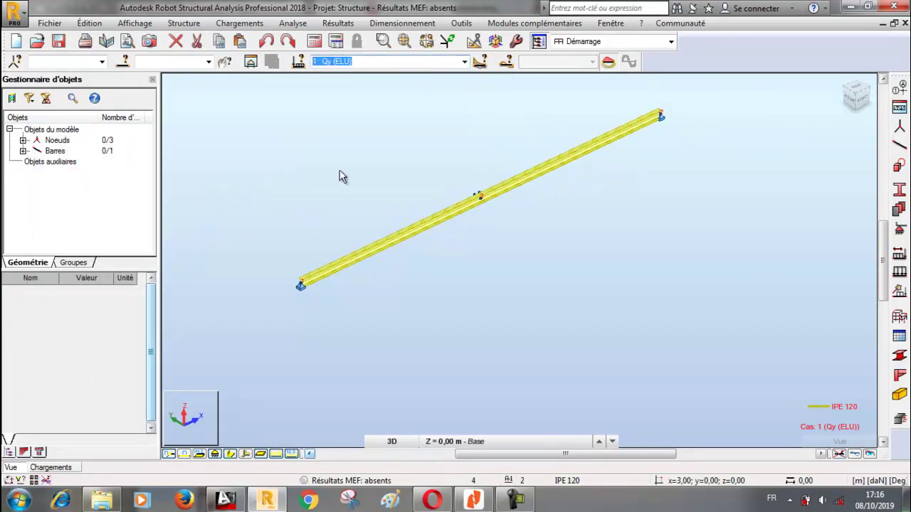
pyautogui.click(292, 456)
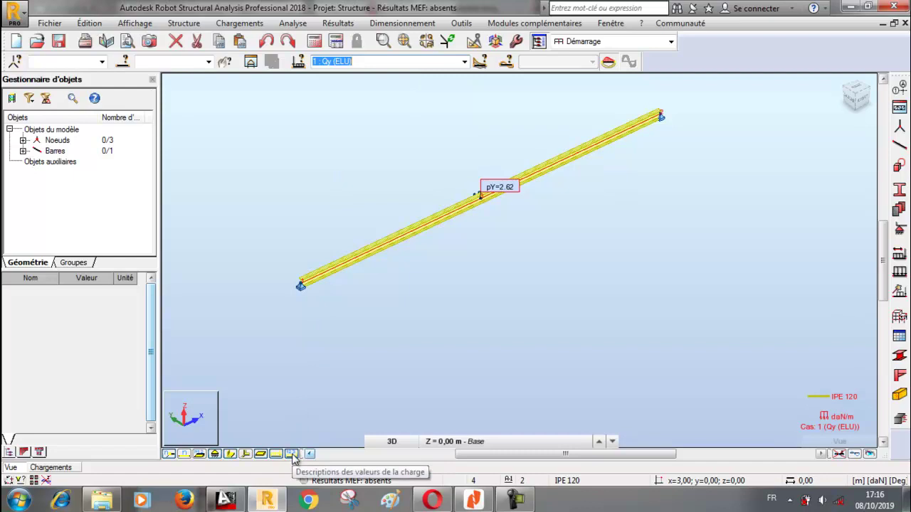
# Step: Check the loads on the bar in cases Qy (ELS), Qz (ELU) and Qz (ELS), and return to Qy (ELU)
pyautogui.click(464, 62)
pyautogui.click(409, 81)
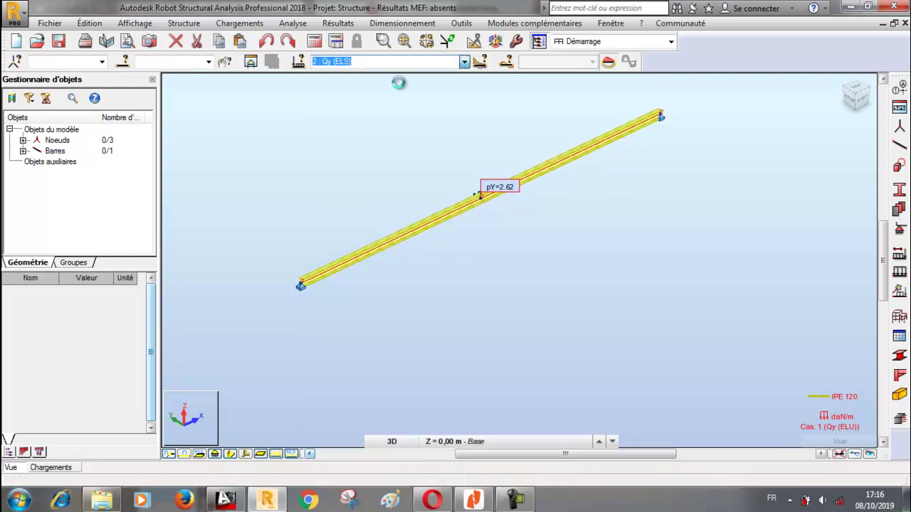
pyautogui.click(464, 61)
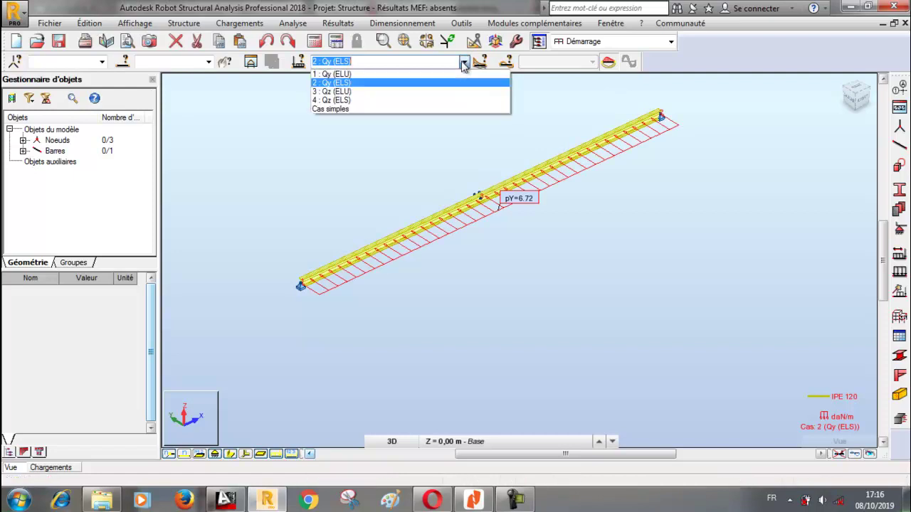
pyautogui.click(401, 91)
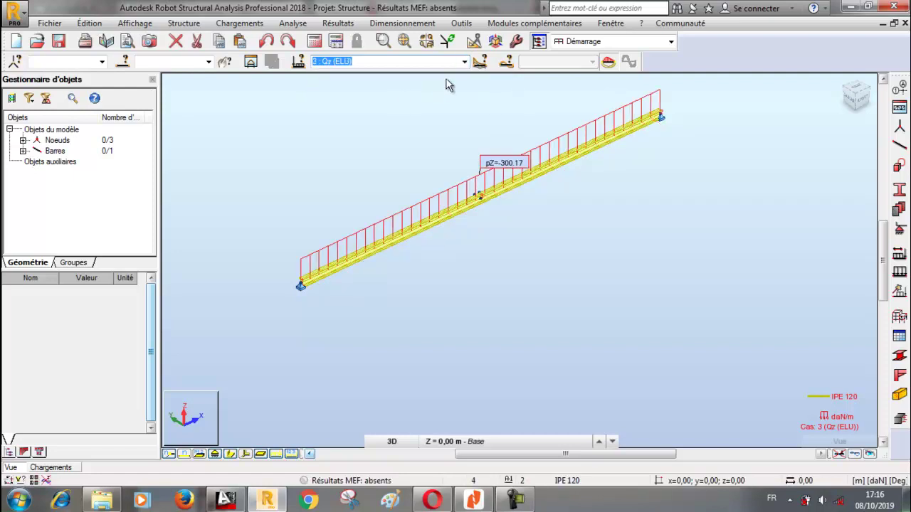
pyautogui.click(464, 61)
pyautogui.click(391, 99)
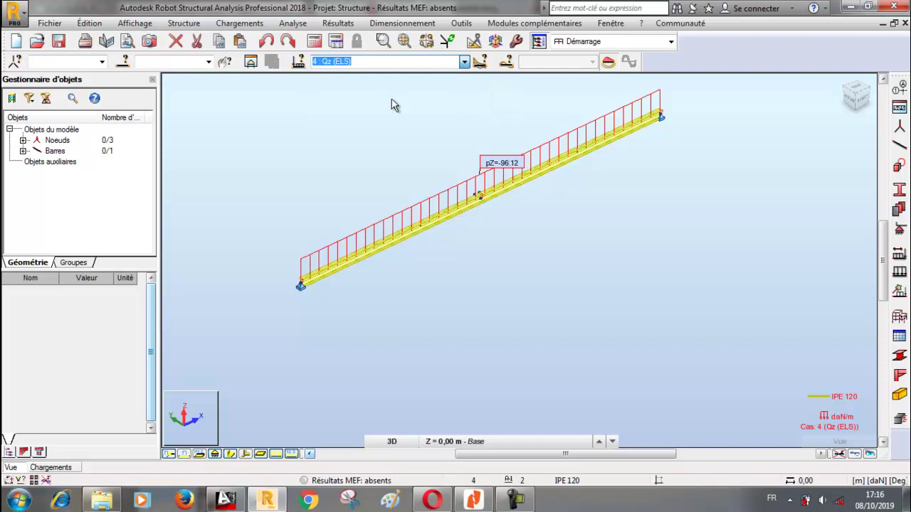
pyautogui.click(464, 61)
pyautogui.click(408, 74)
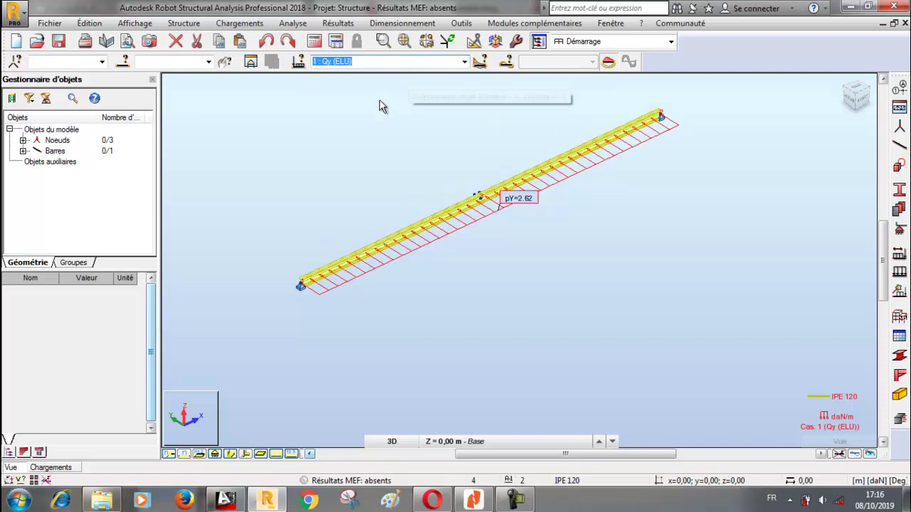
pyautogui.click(362, 121)
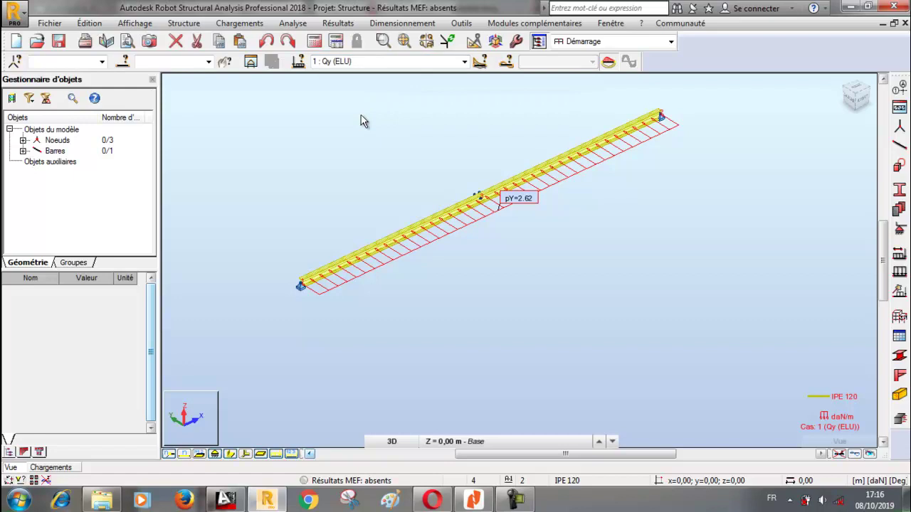
# Step: Run the structural analysis, continuing past the instability warning, and highlight the node concerned from the calculation messages before closing them
pyautogui.click(314, 41)
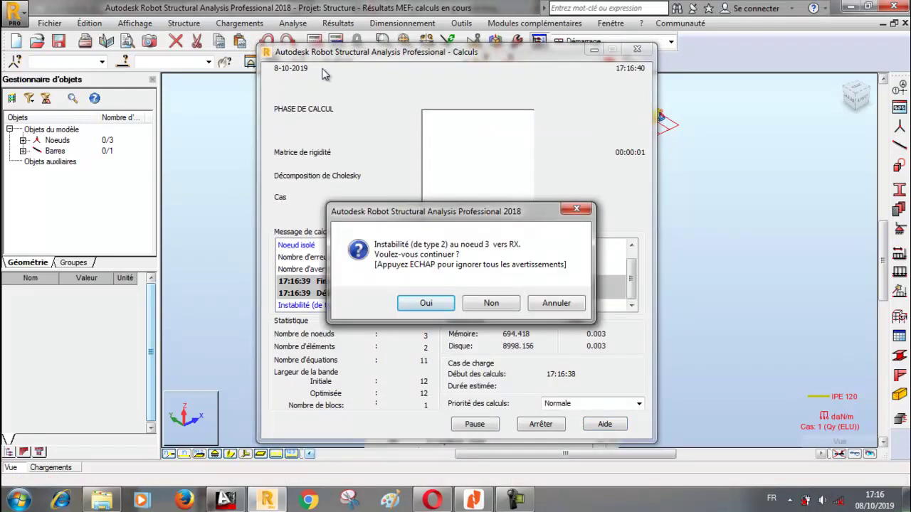
pyautogui.click(426, 304)
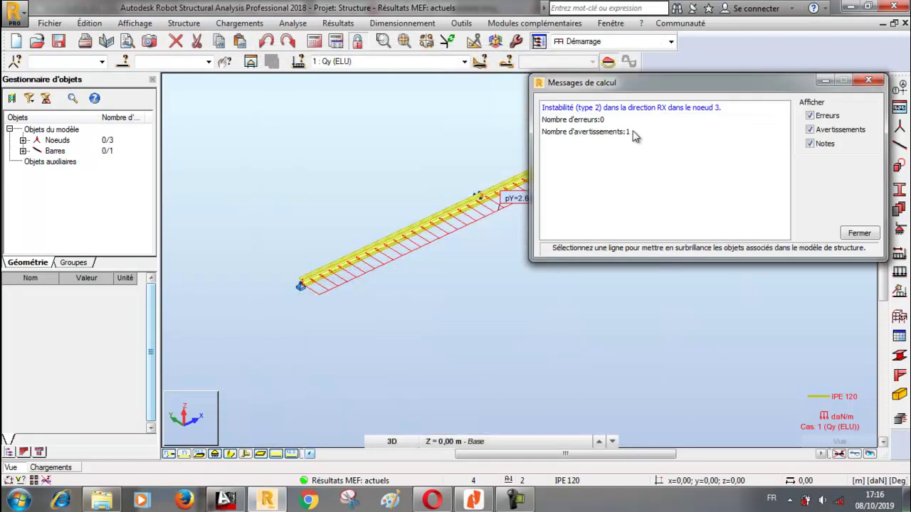
pyautogui.click(629, 133)
pyautogui.click(633, 108)
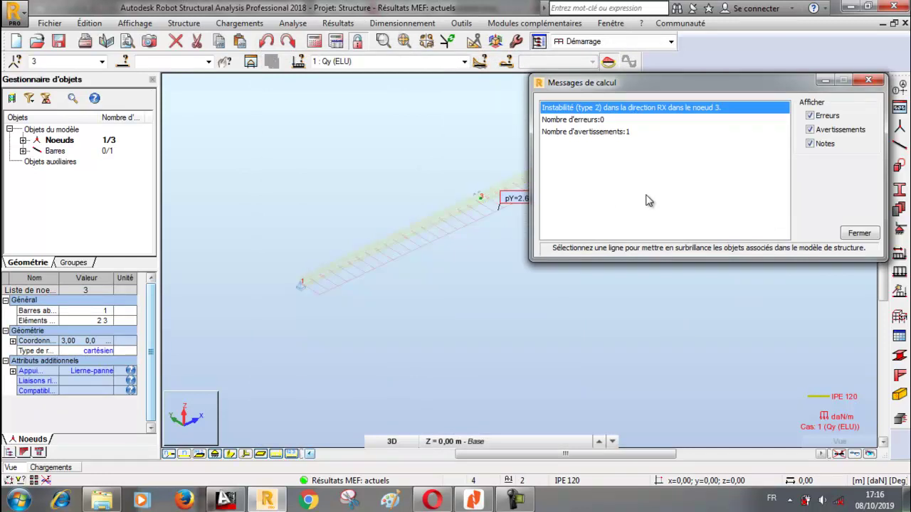
pyautogui.click(861, 233)
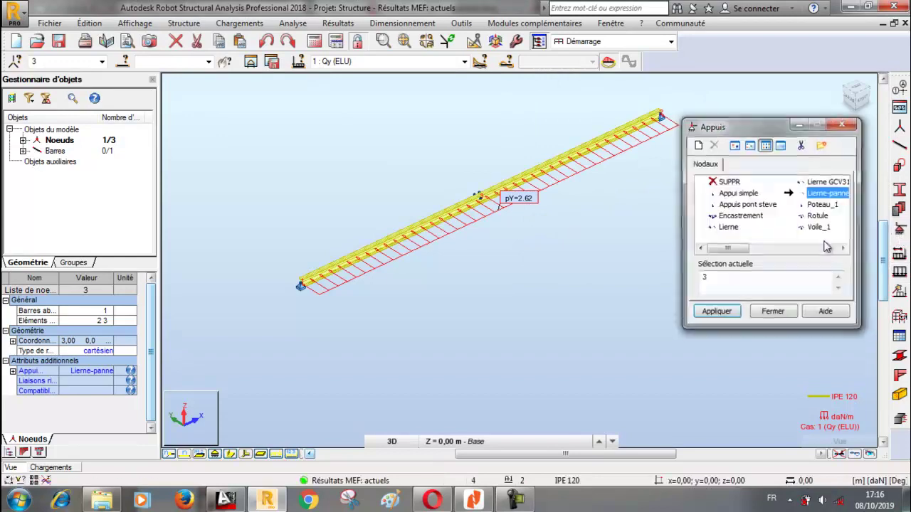
# Step: Edit the Lierne-panne support definition to also block the RX rotation, accepting the change to the structure and its results
pyautogui.moveTo(744, 247); pyautogui.dragTo(783, 248)
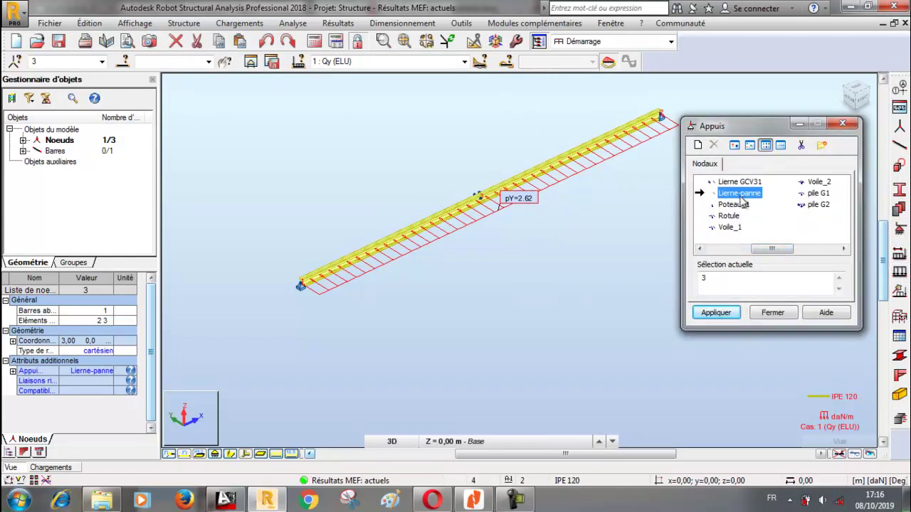
pyautogui.doubleClick(740, 195)
pyautogui.moveTo(804, 148); pyautogui.dragTo(411, 127)
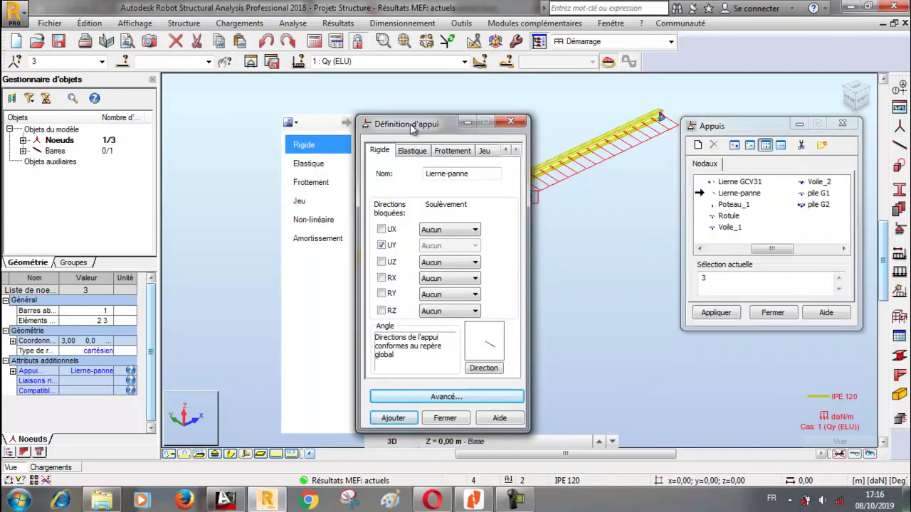
pyautogui.click(381, 278)
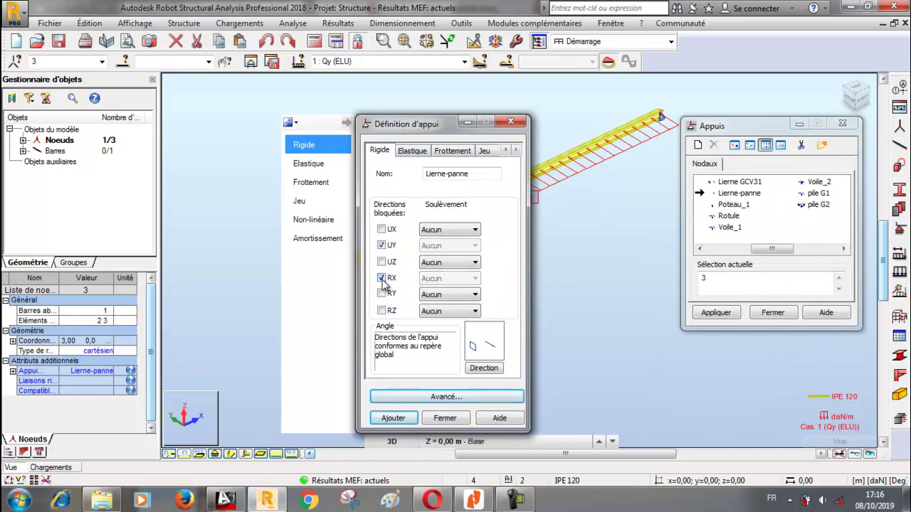
pyautogui.click(406, 420)
pyautogui.press('Return')
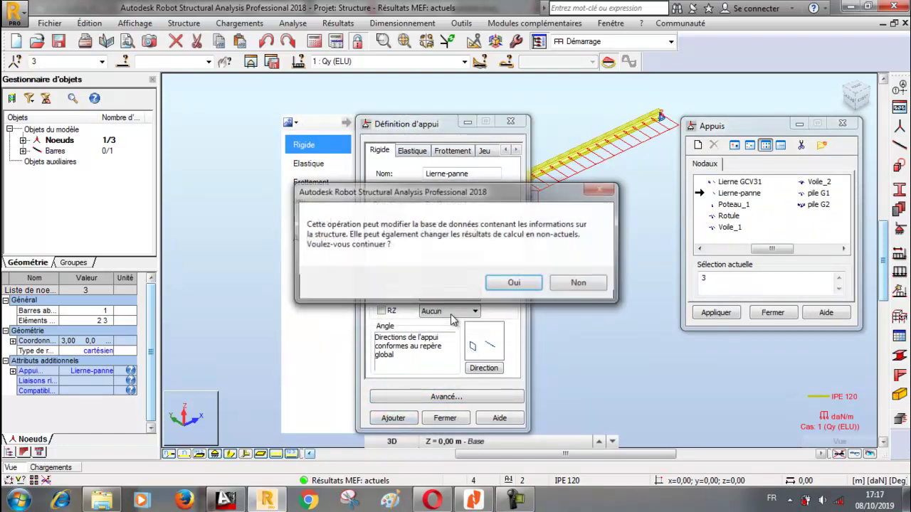
pyautogui.click(507, 283)
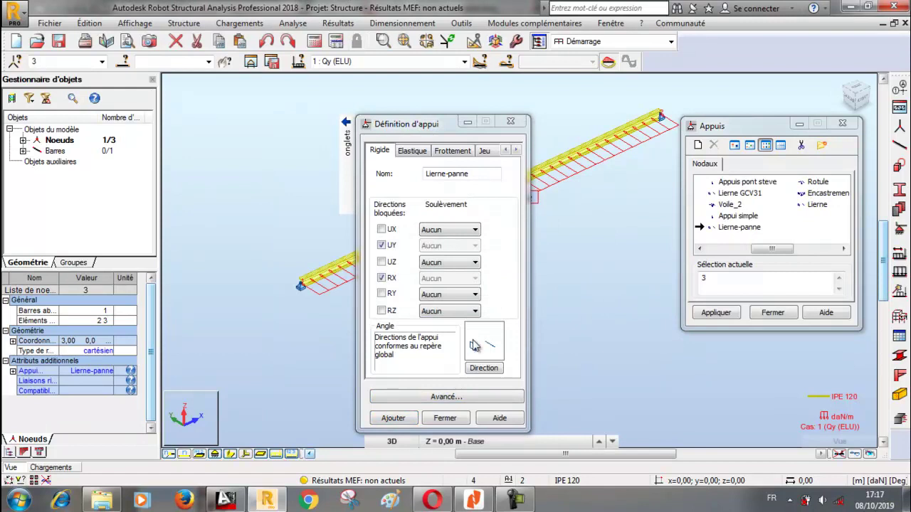
# Step: Close the support definition and supports dialogs, and rerun the structural analysis
pyautogui.click(444, 420)
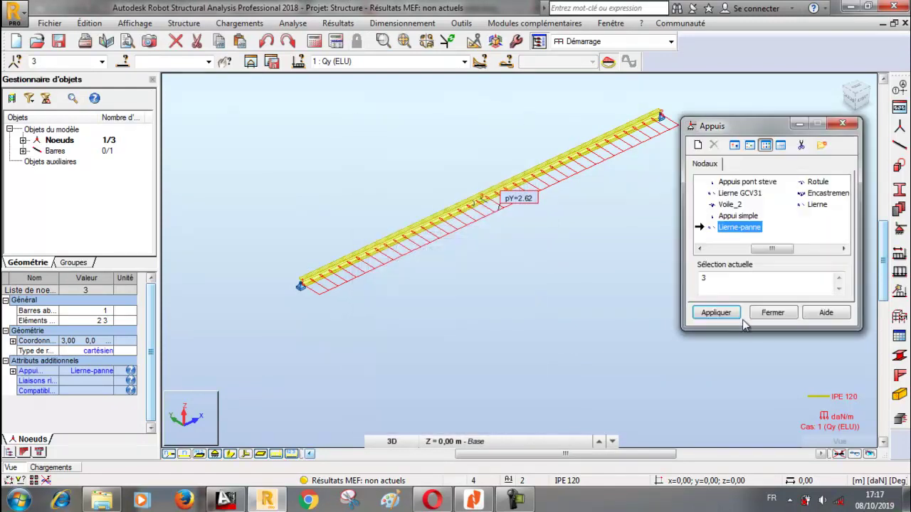
pyautogui.click(771, 312)
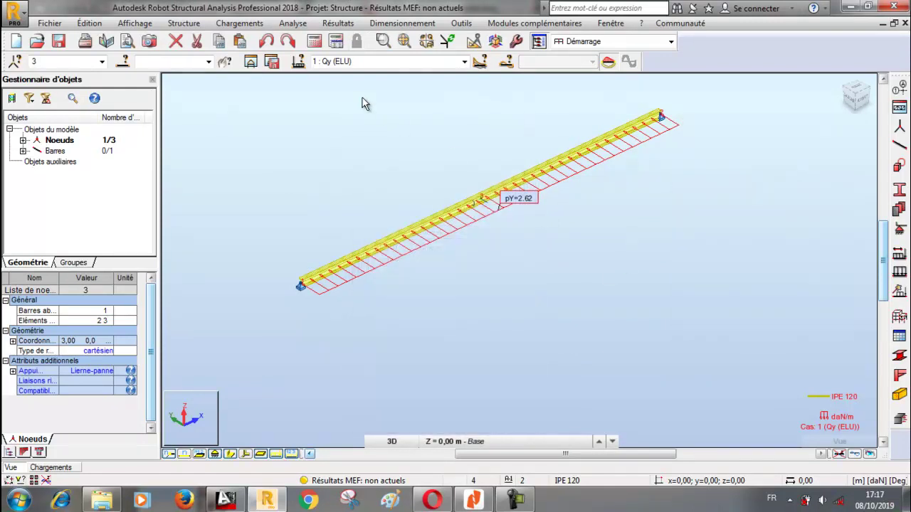
pyautogui.click(313, 41)
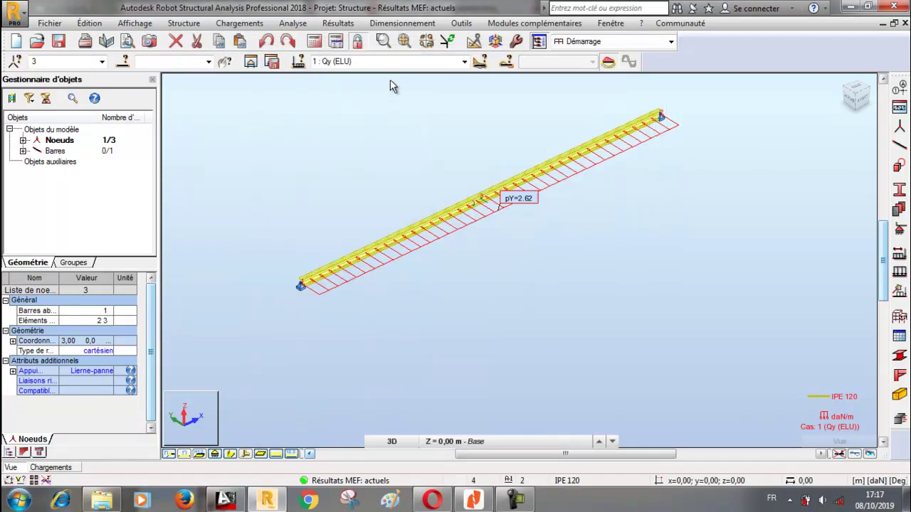
# Step: Open the result diagrams for bars and clear the bar selection in the 3D view
pyautogui.click(338, 23)
pyautogui.click(352, 72)
pyautogui.click(484, 198)
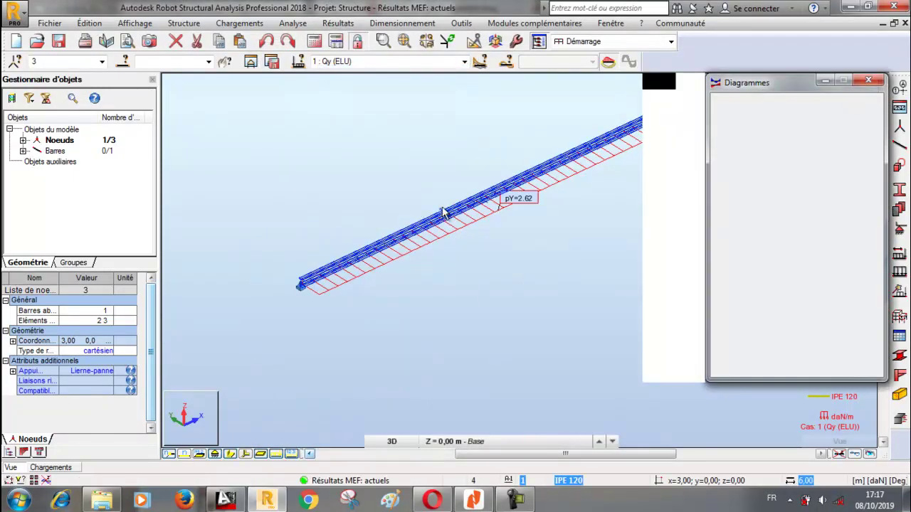
pyautogui.click(221, 230)
pyautogui.scroll(3, 221, 231)
pyautogui.scroll(-3, 250, 240)
pyautogui.scroll(1, 563, 160)
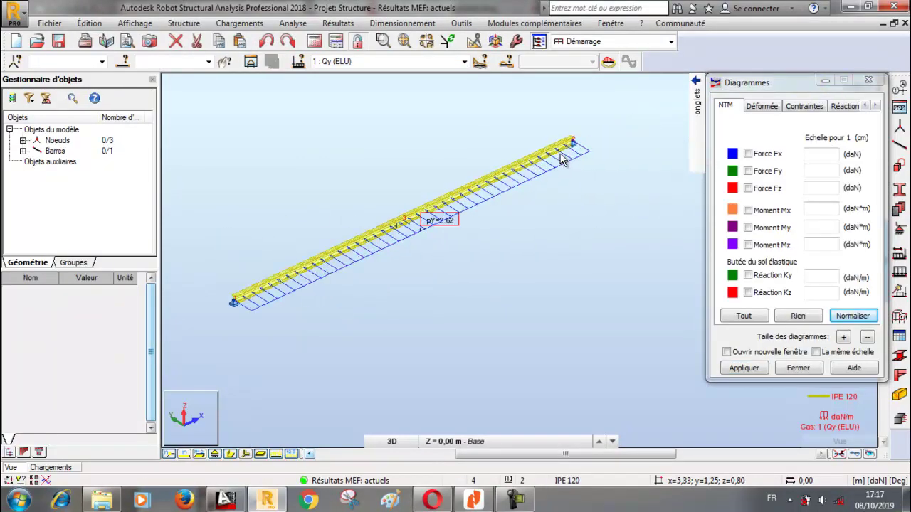
# Step: Display the Moment Mz diagram for case Qy (ELU), enlarged to a scale of 0,30 daN*m per cm
pyautogui.click(464, 62)
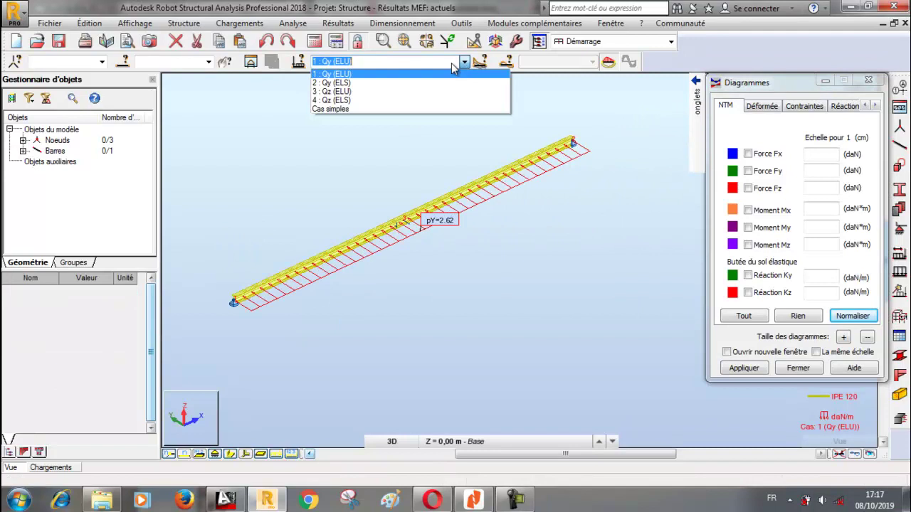
pyautogui.click(382, 76)
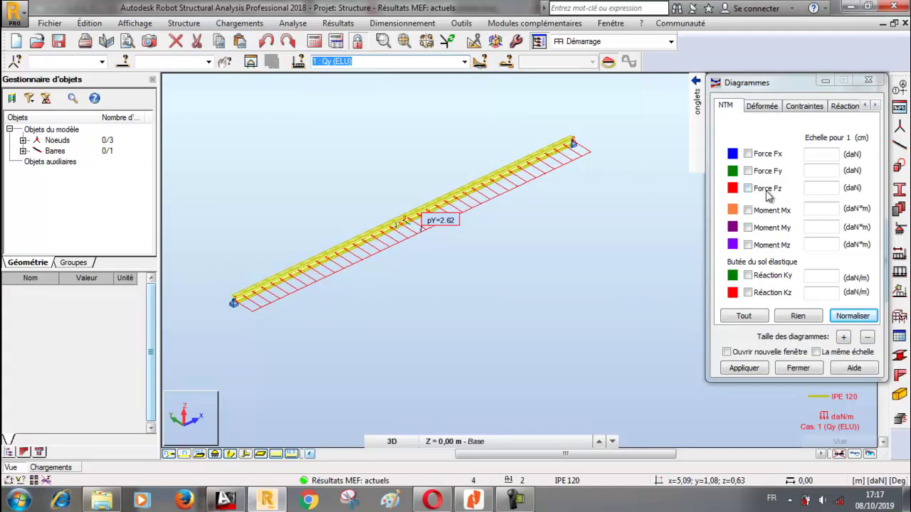
pyautogui.click(748, 244)
pyautogui.click(744, 368)
pyautogui.click(843, 337)
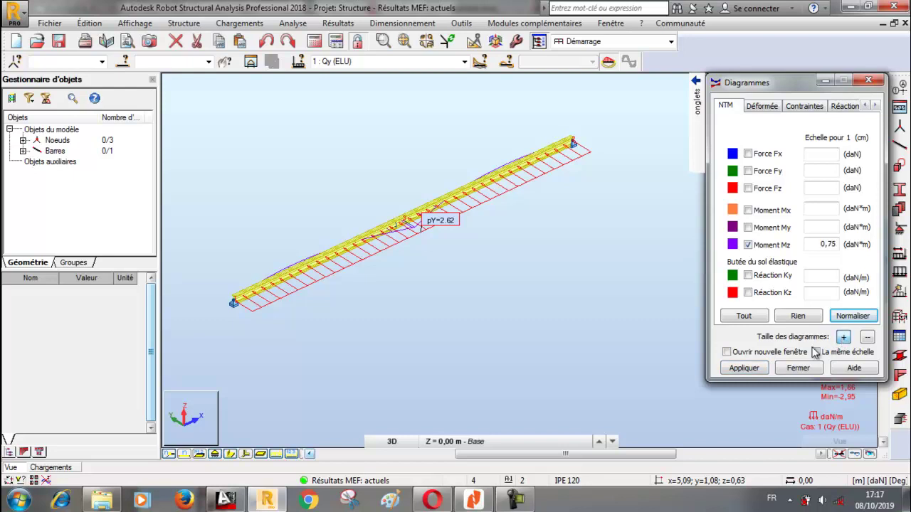
pyautogui.click(743, 368)
pyautogui.click(843, 337)
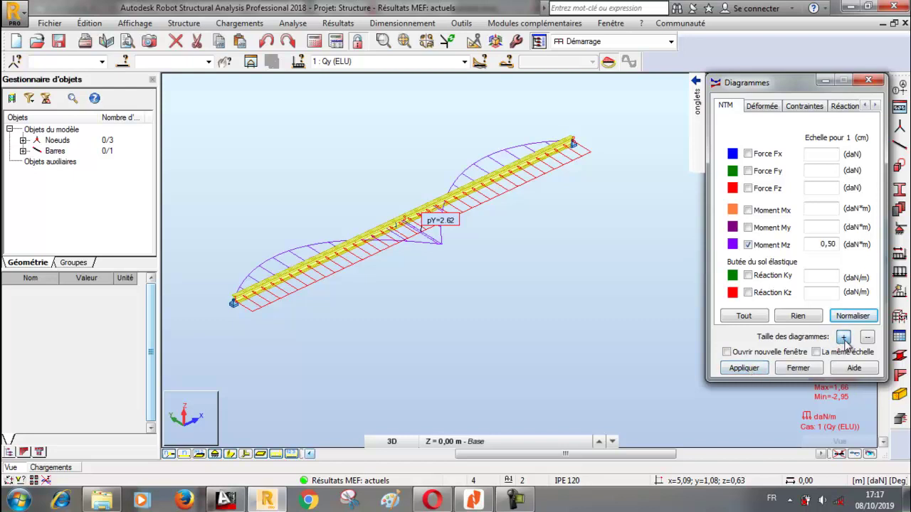
pyautogui.click(743, 368)
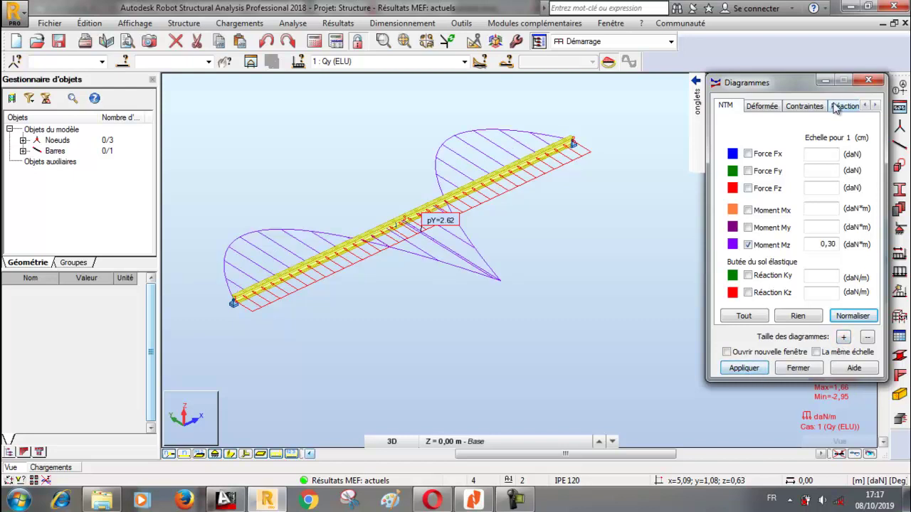
# Step: Set the diagrams to show description labels for all values (toutes) with uniform fill
pyautogui.click(876, 106)
pyautogui.click(817, 109)
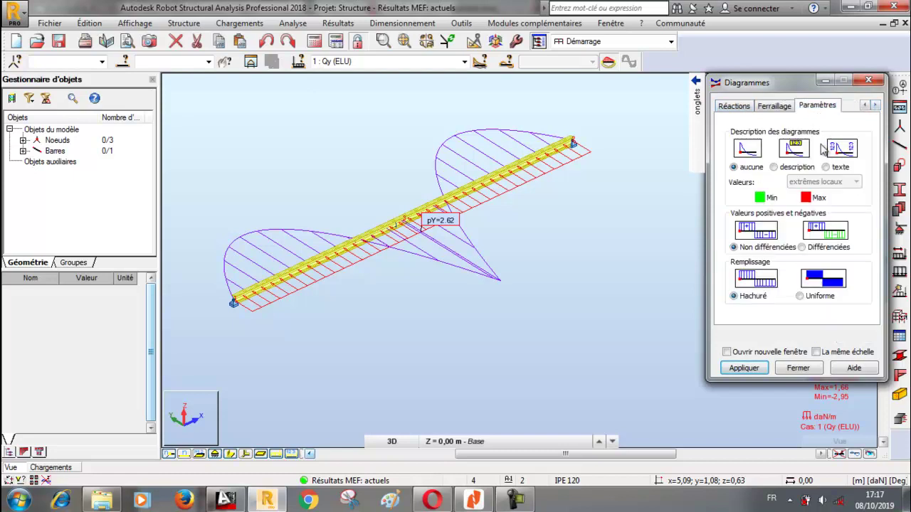
pyautogui.click(795, 167)
pyautogui.click(818, 183)
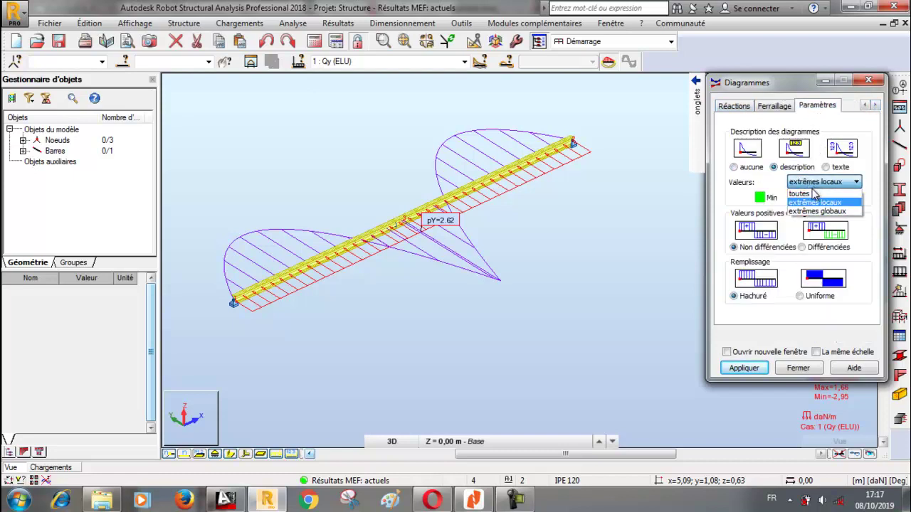
pyautogui.click(811, 194)
pyautogui.click(816, 297)
pyautogui.click(744, 368)
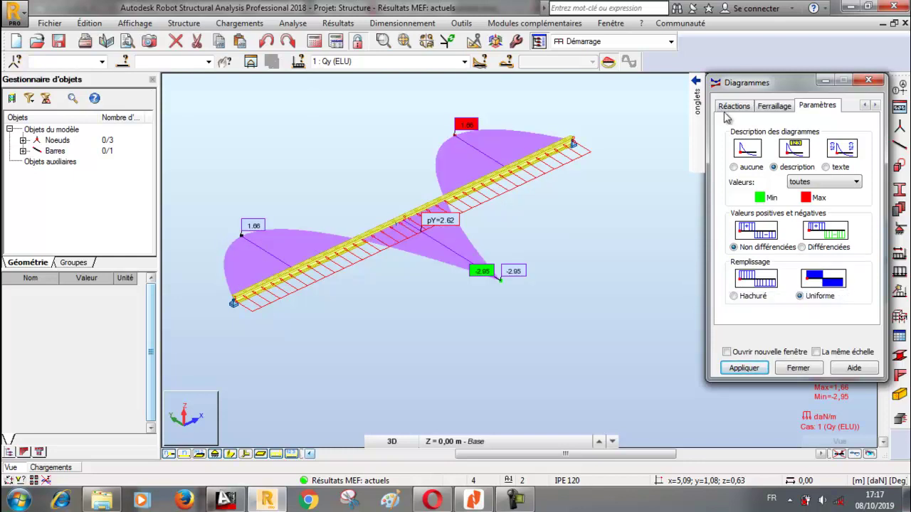
# Step: Show the Force Fy diagram instead of Moment Mz for case Qy (ELU), enlarged to 1,50 daN per cm
pyautogui.moveTo(697, 107)
pyautogui.click(662, 105)
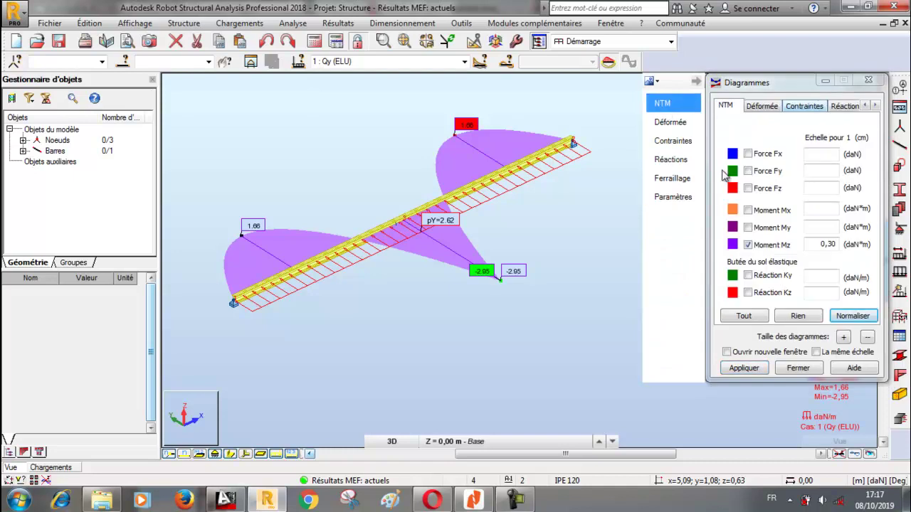
pyautogui.click(748, 171)
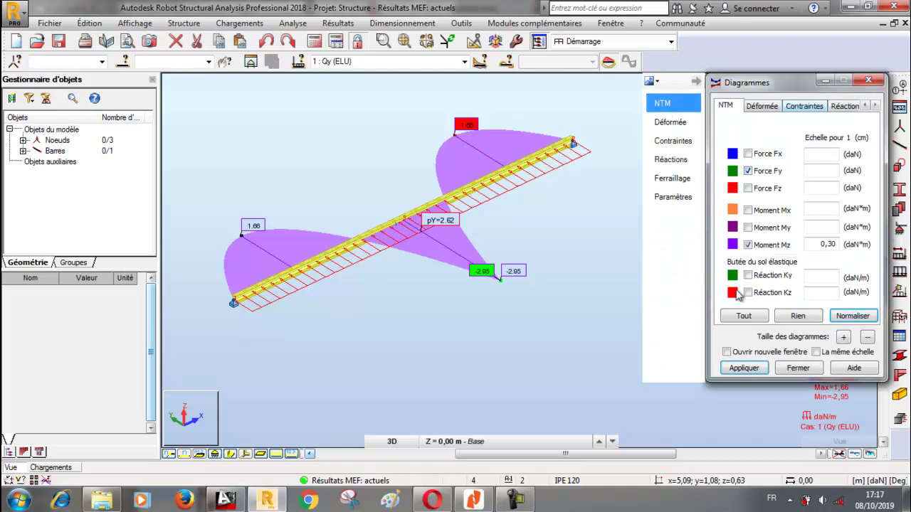
pyautogui.click(748, 245)
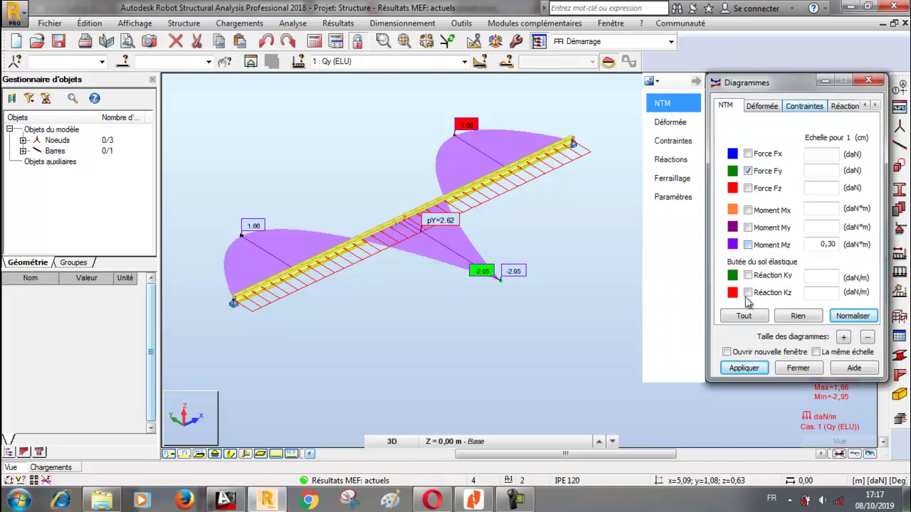
pyautogui.click(744, 368)
pyautogui.click(843, 336)
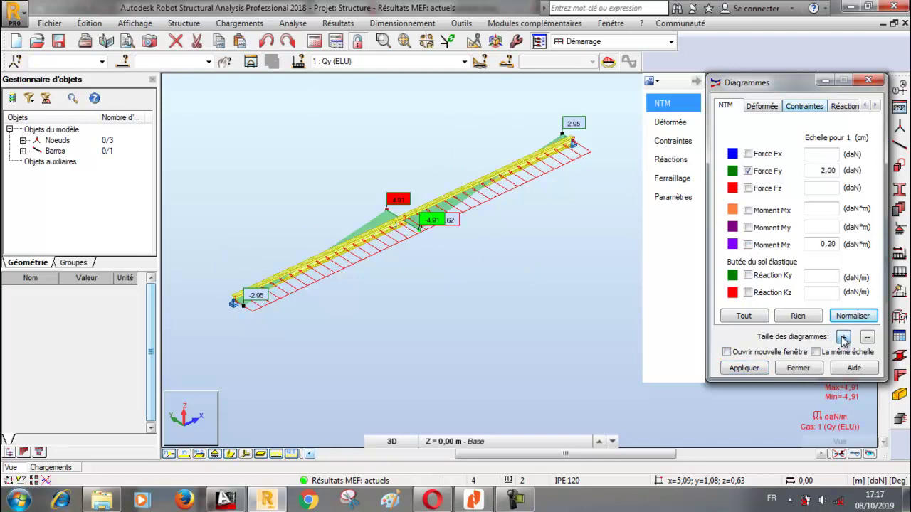
pyautogui.click(746, 373)
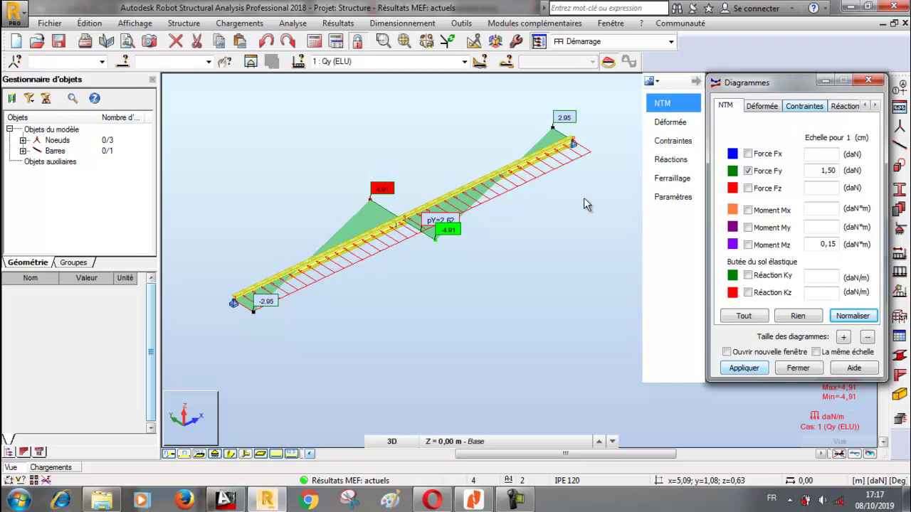
# Step: Display only the Moment My diagram for case Qz (ELU), enlarged to 300,00 daN*m per cm
pyautogui.click(464, 61)
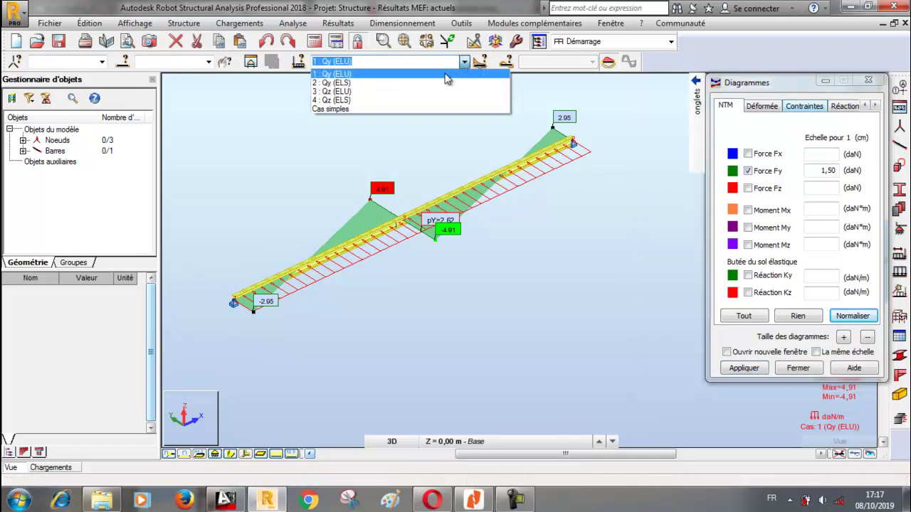
pyautogui.click(388, 91)
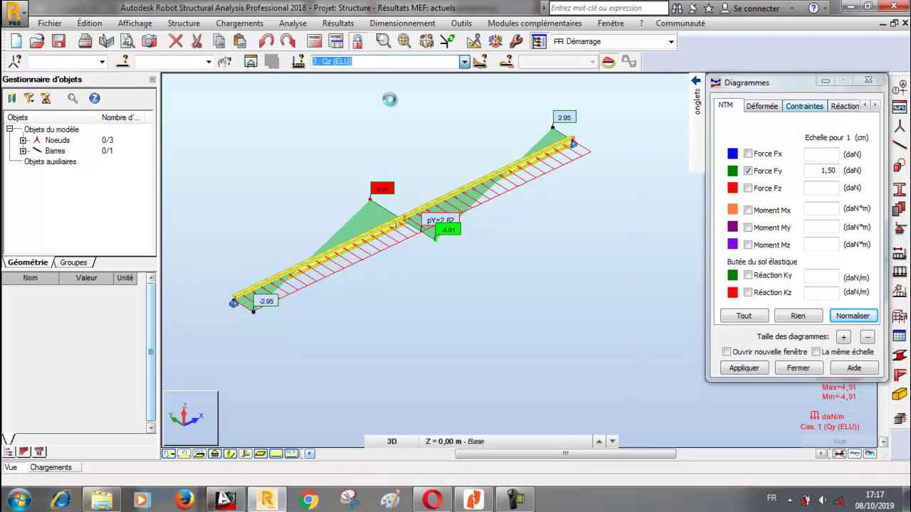
pyautogui.click(748, 171)
pyautogui.click(748, 228)
pyautogui.click(744, 368)
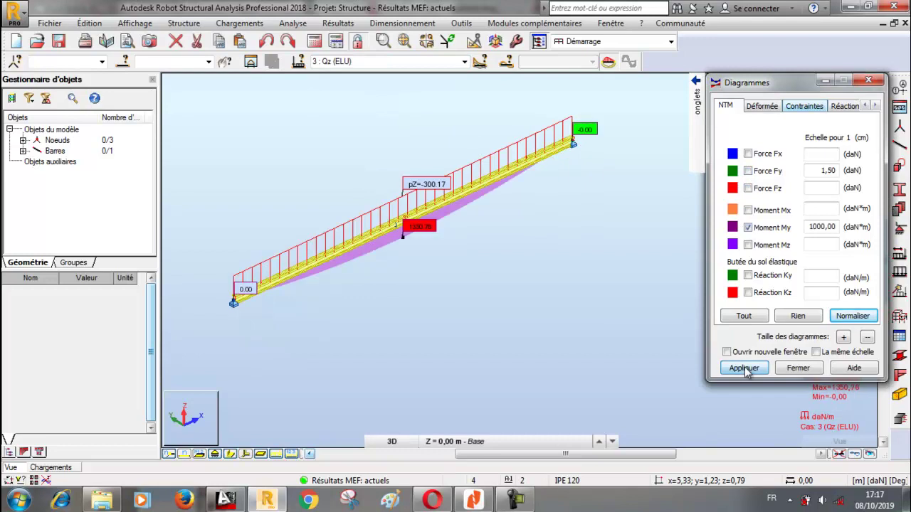
pyautogui.click(843, 336)
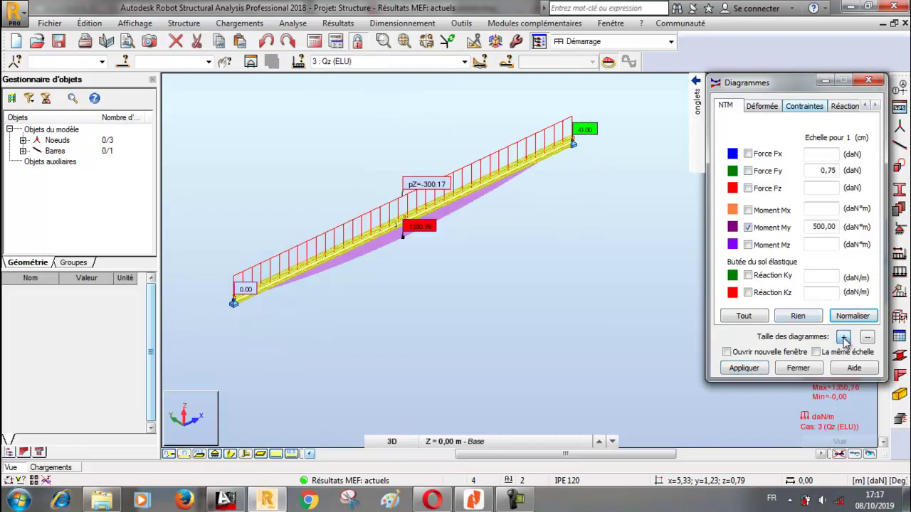
pyautogui.click(743, 368)
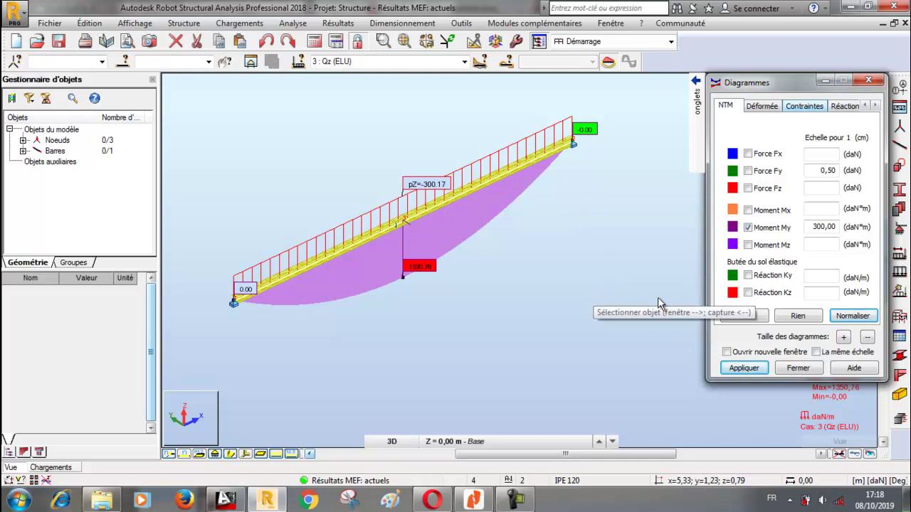
# Step: Replace the Moment My diagram with Force Fz for case Qz (ELU), enlarged to 250,00 daN per cm
pyautogui.click(747, 227)
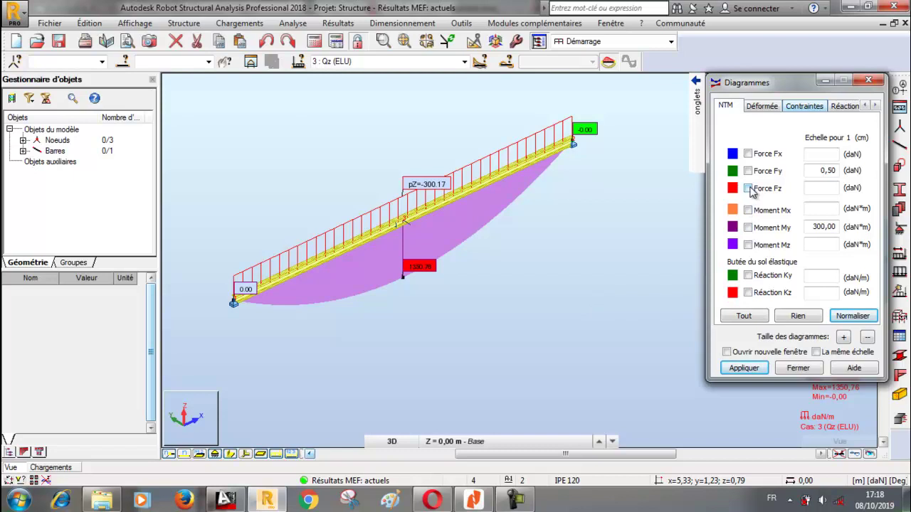
pyautogui.click(747, 188)
pyautogui.click(740, 369)
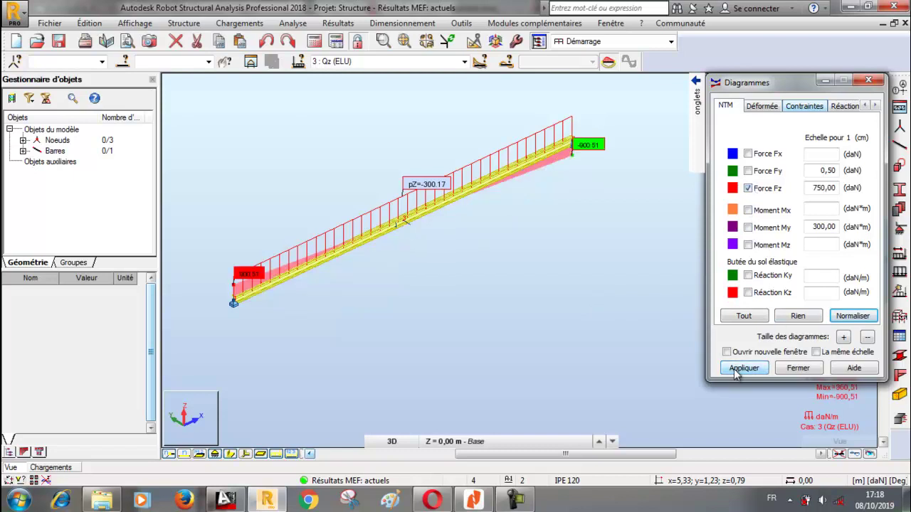
pyautogui.click(844, 336)
pyautogui.click(755, 368)
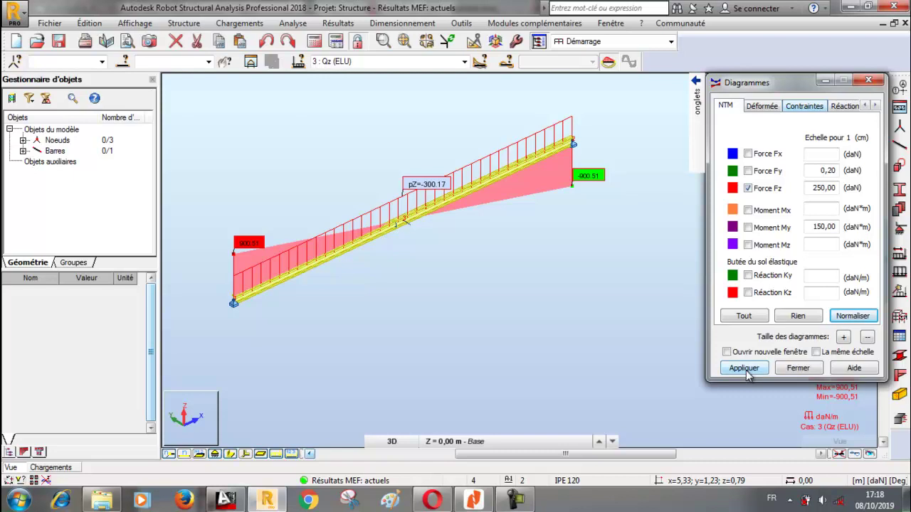
# Step: Switch the results to case Qz (ELS) and deselect the Force Fz diagram
pyautogui.click(747, 188)
pyautogui.click(763, 109)
pyautogui.click(464, 62)
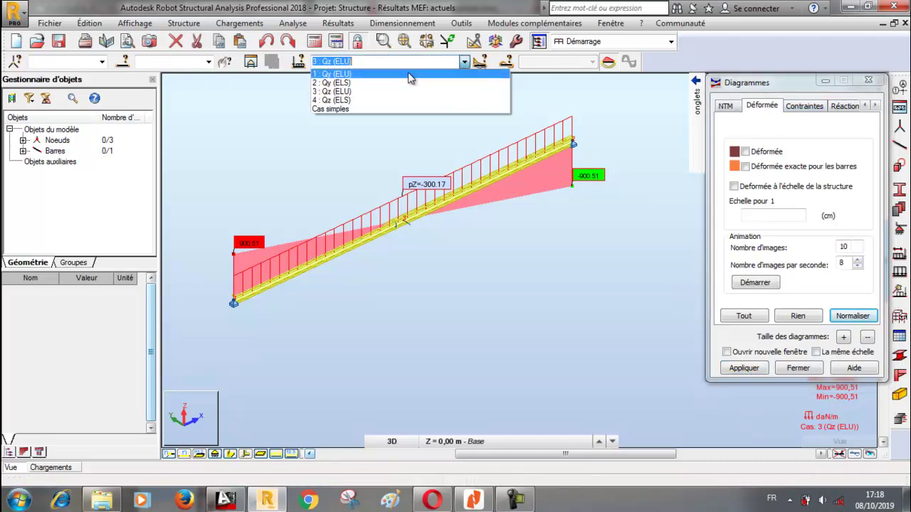
pyautogui.click(340, 101)
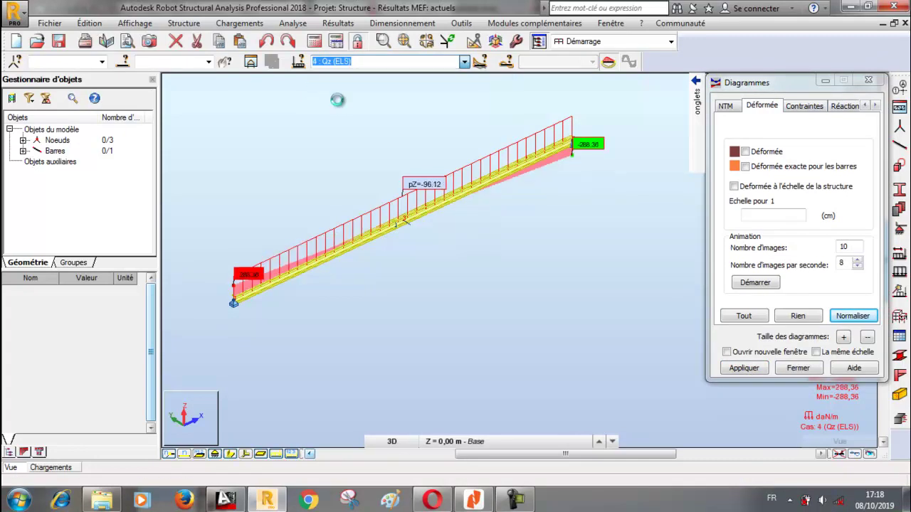
pyautogui.click(745, 167)
pyautogui.click(725, 106)
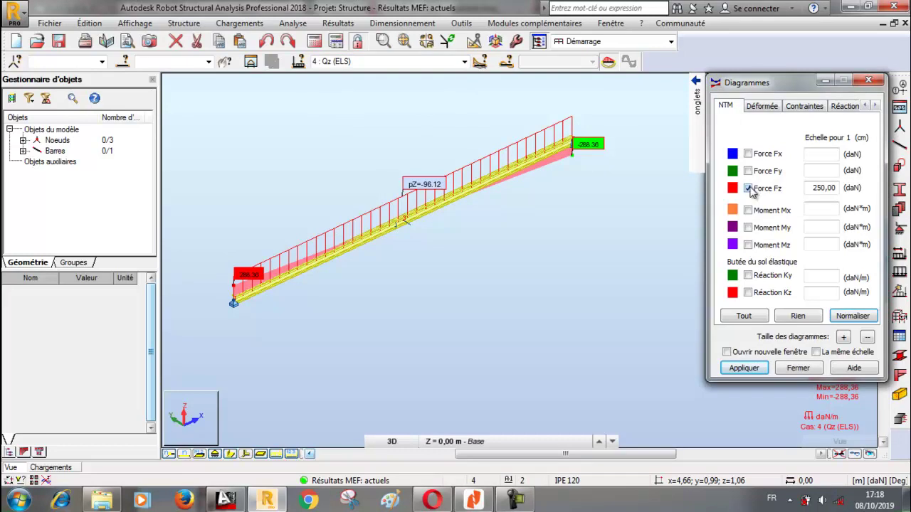
# Step: Display the bar's deformed shape for Qz (ELS) enlarged to a scale of 1,5, and remove it before closing the result diagrams
pyautogui.click(760, 107)
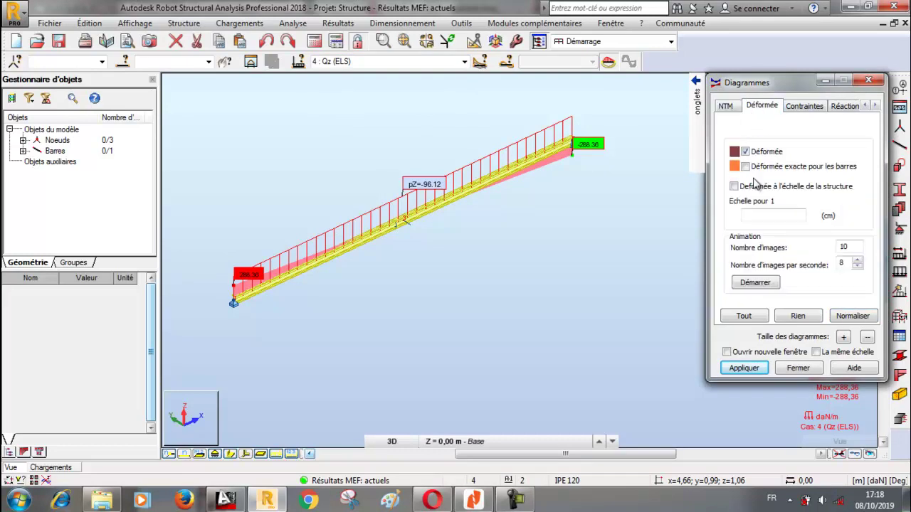
pyautogui.click(753, 368)
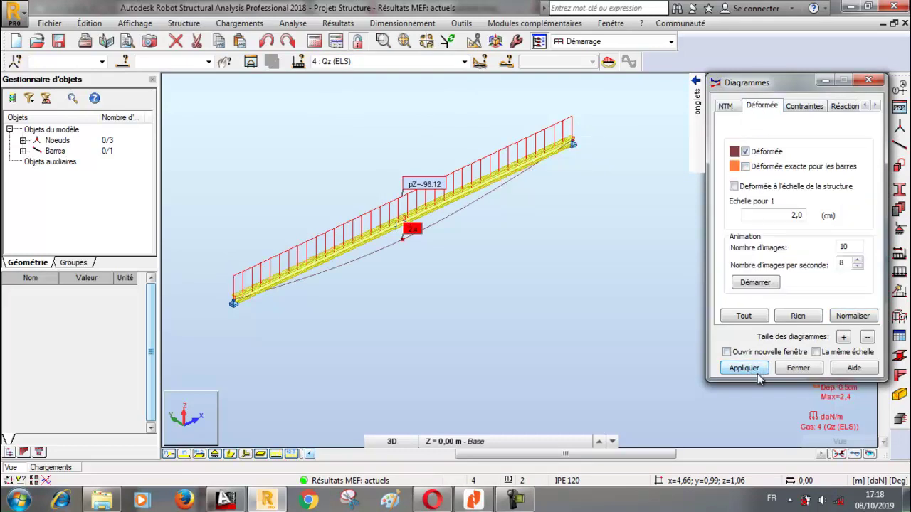
pyautogui.click(843, 336)
pyautogui.click(743, 368)
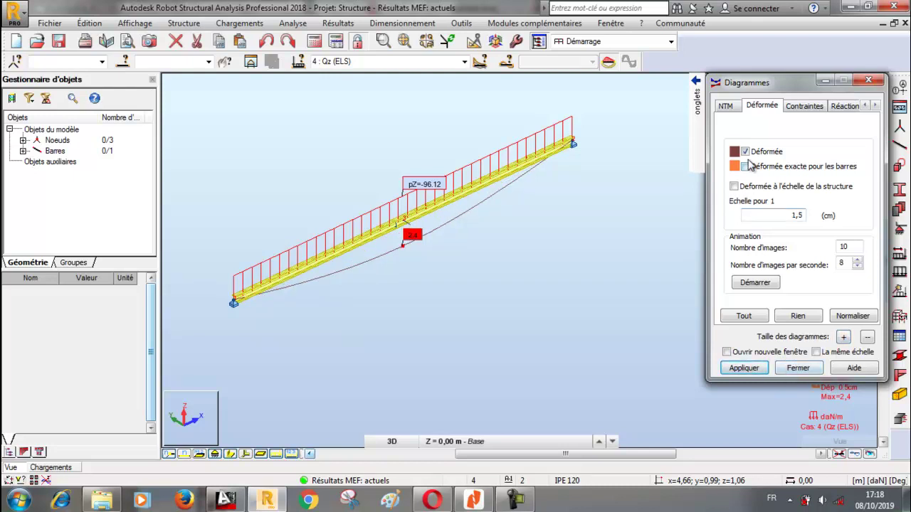
pyautogui.click(743, 368)
pyautogui.click(797, 368)
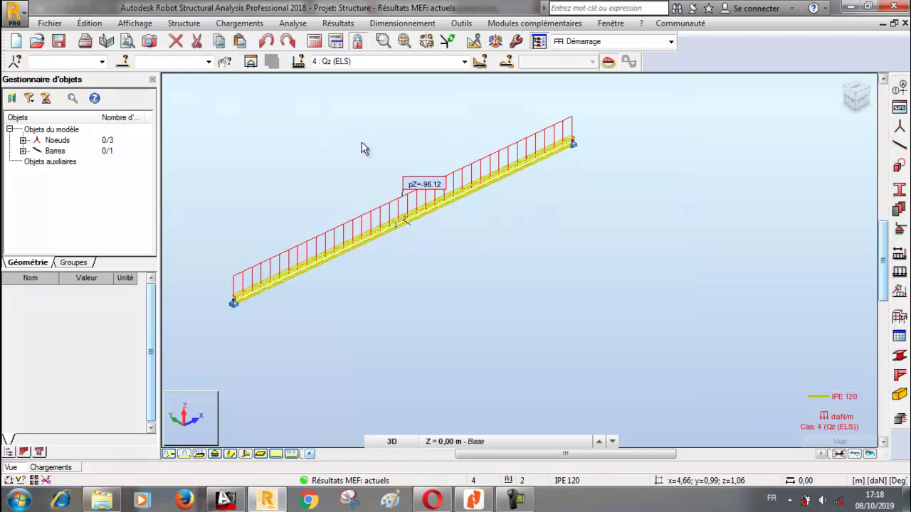
# Step: Create manual combination number 5 of type ELU, named ELU, and accept modifying the structure's calculated data
pyautogui.click(239, 23)
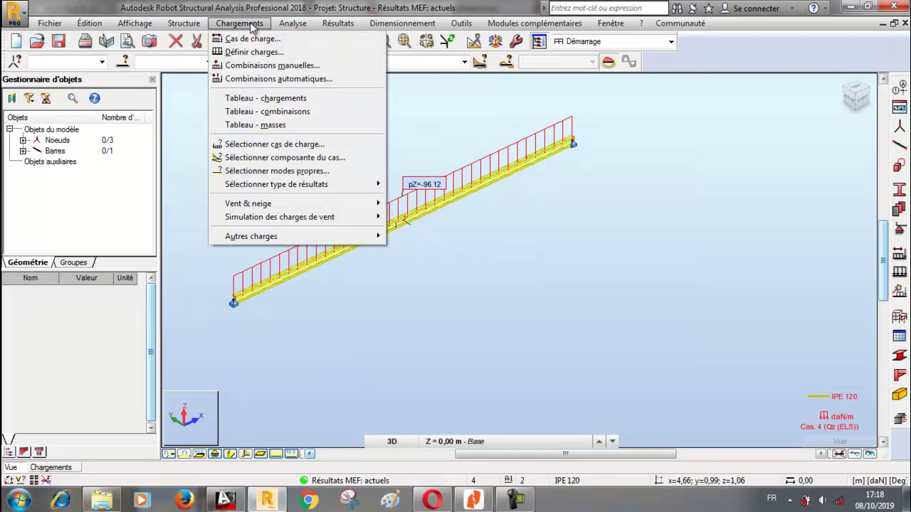
pyautogui.click(255, 65)
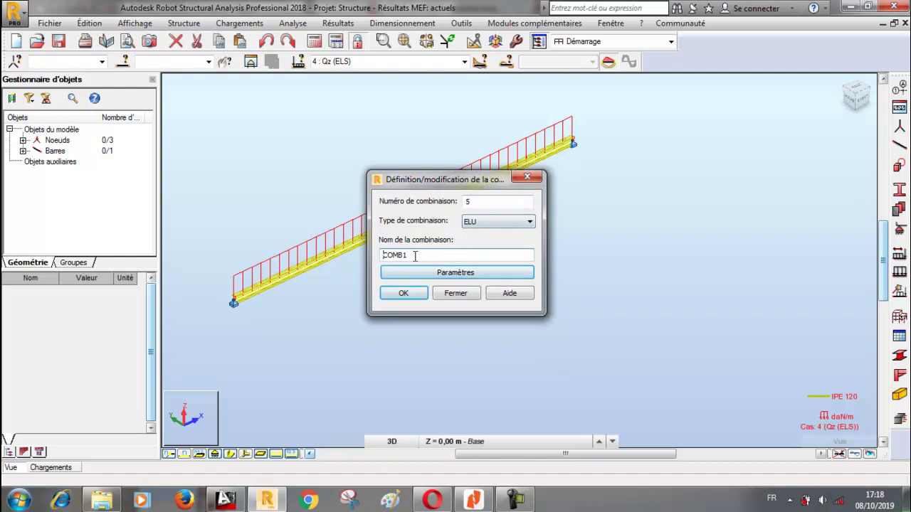
pyautogui.moveTo(413, 259); pyautogui.dragTo(344, 262)
pyautogui.write('ELU')
pyautogui.click(417, 300)
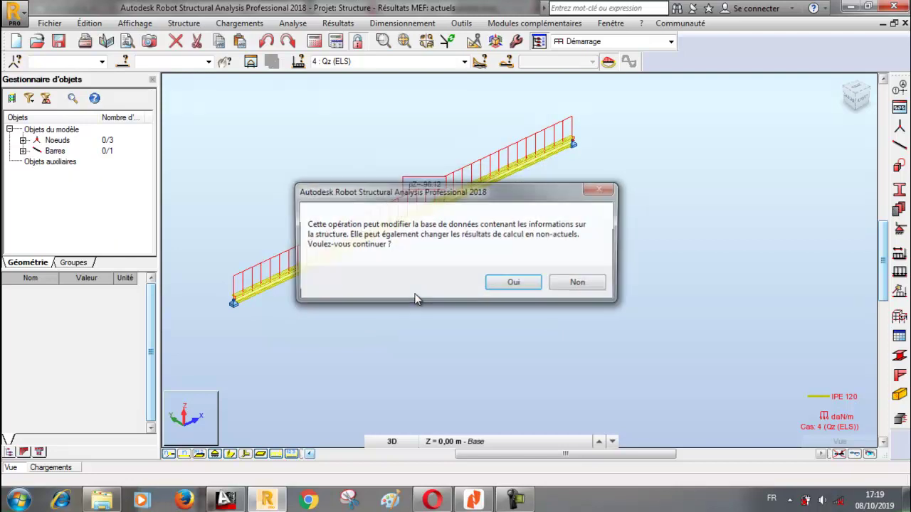
pyautogui.click(495, 286)
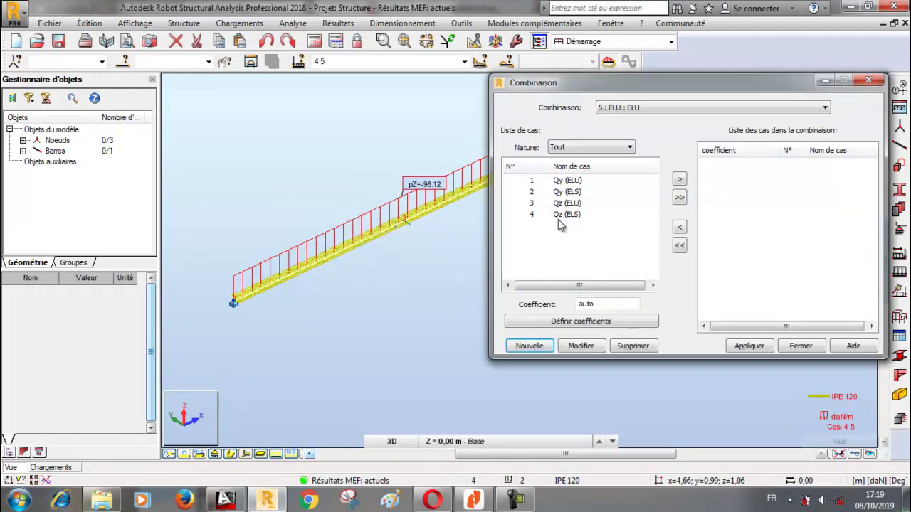
# Step: Add cases Qy (ELU) and Qz (ELU) to the ELU combination with coefficient 1 and apply it
pyautogui.click(532, 182)
pyautogui.keyDown('ctrl'); pyautogui.click(532, 204); pyautogui.keyUp('ctrl')
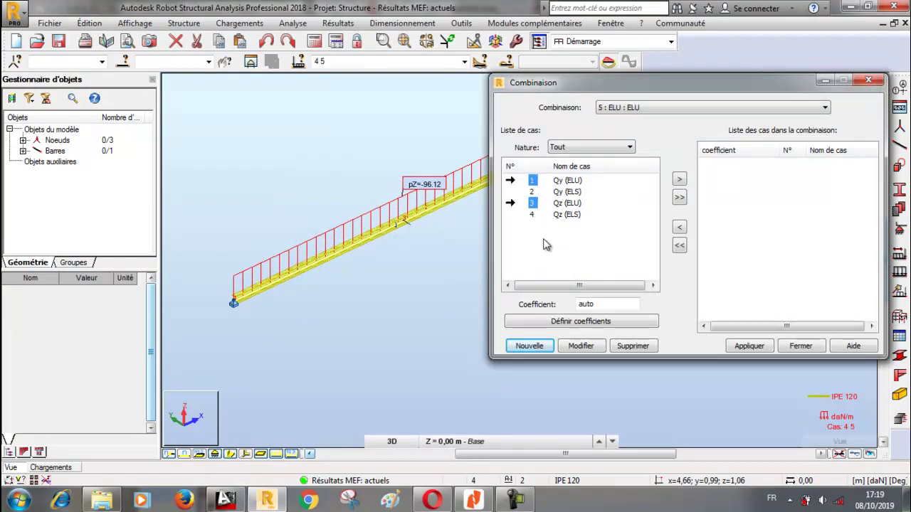
pyautogui.click(595, 304)
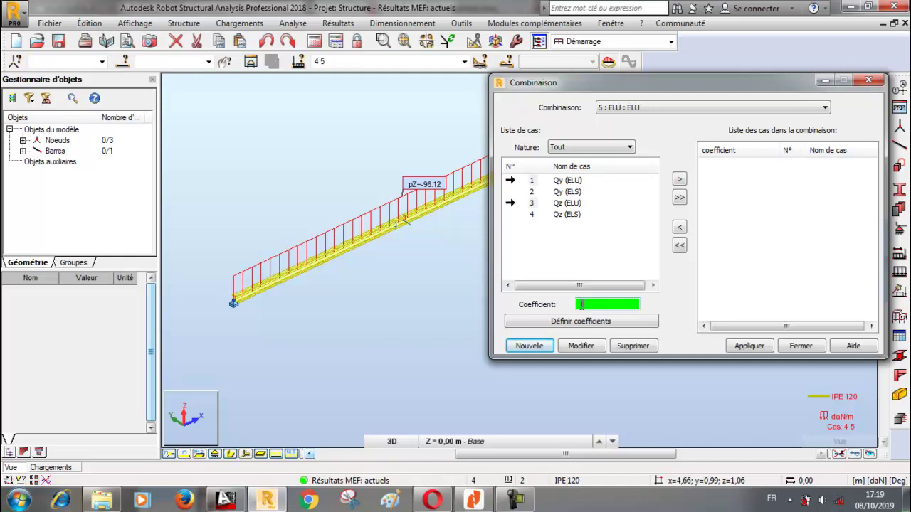
pyautogui.click(678, 180)
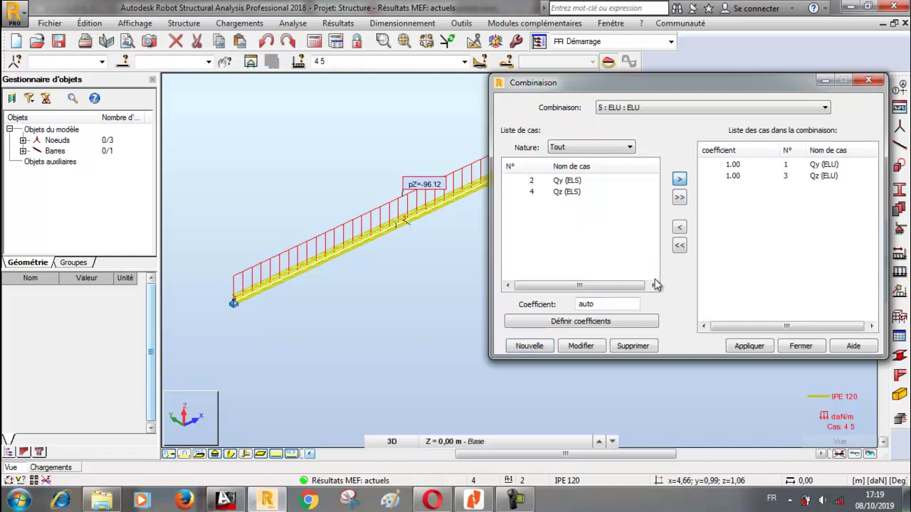
pyautogui.click(749, 346)
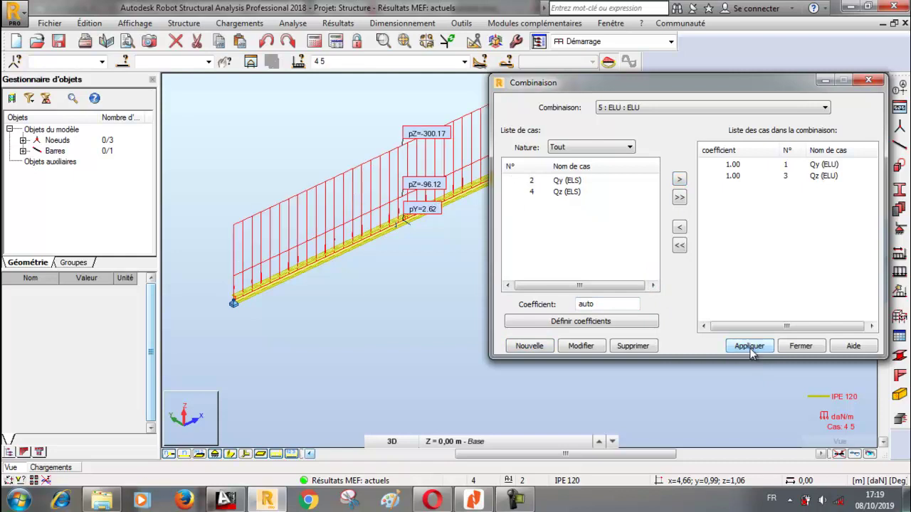
# Step: Create manual combination number 6 of type ELS, named ELS
pyautogui.click(530, 346)
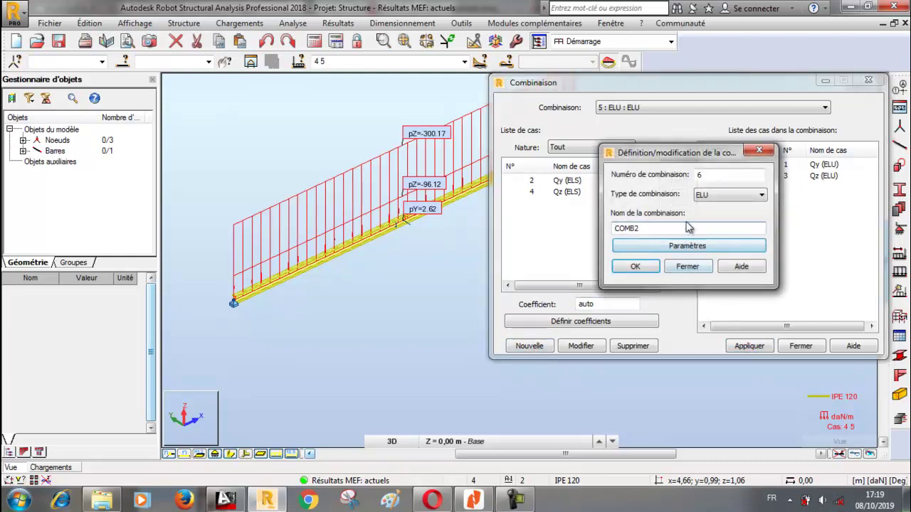
pyautogui.click(725, 195)
pyautogui.click(704, 212)
pyautogui.moveTo(659, 228); pyautogui.dragTo(562, 242)
pyautogui.write('ELS')
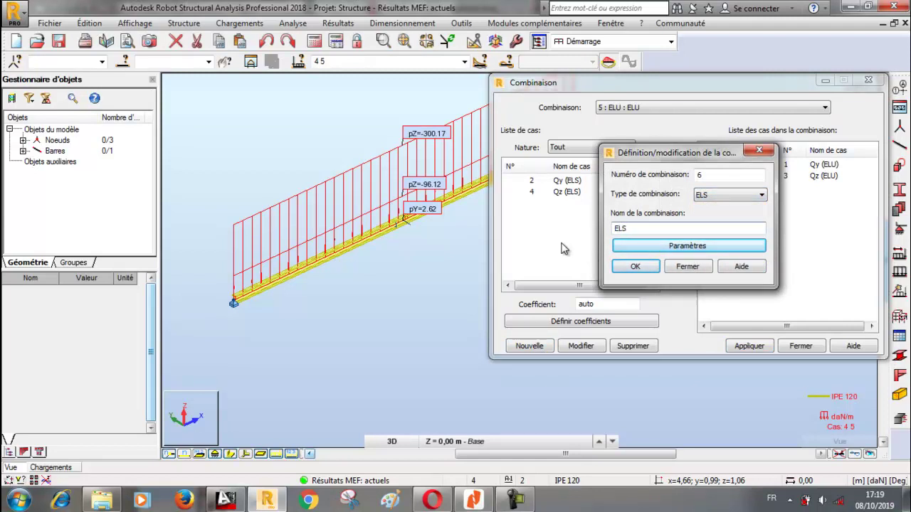
pyautogui.click(636, 266)
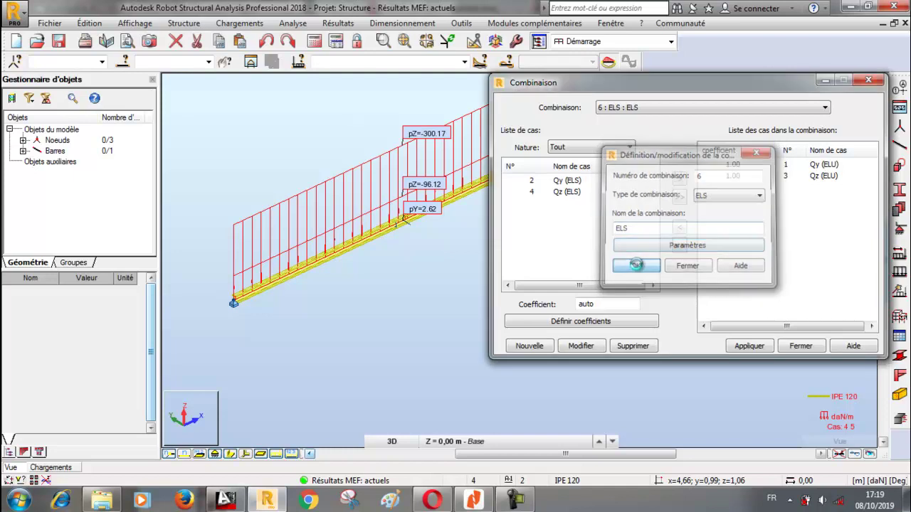
# Step: Add cases Qy (ELS) and Qz (ELS) to the ELS combination with coefficient 1, apply it and finish defining combinations
pyautogui.click(531, 192)
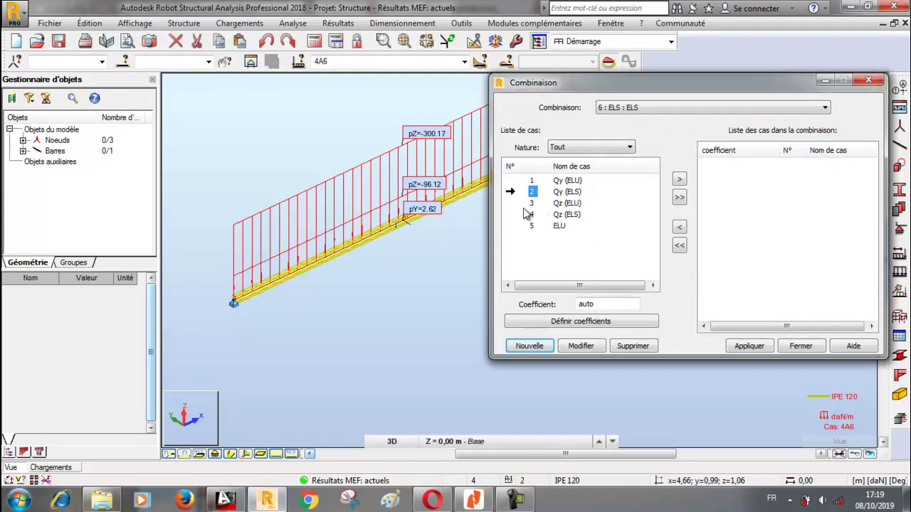
pyautogui.click(531, 215)
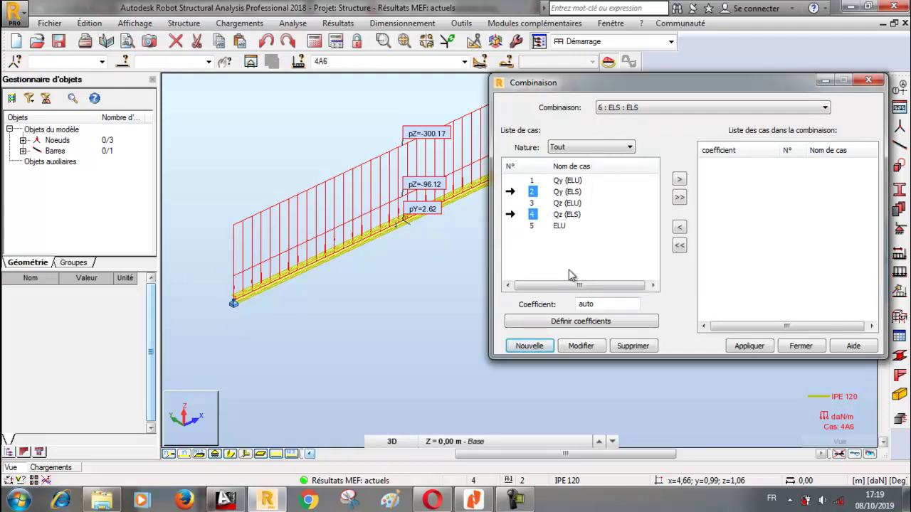
pyautogui.click(602, 304)
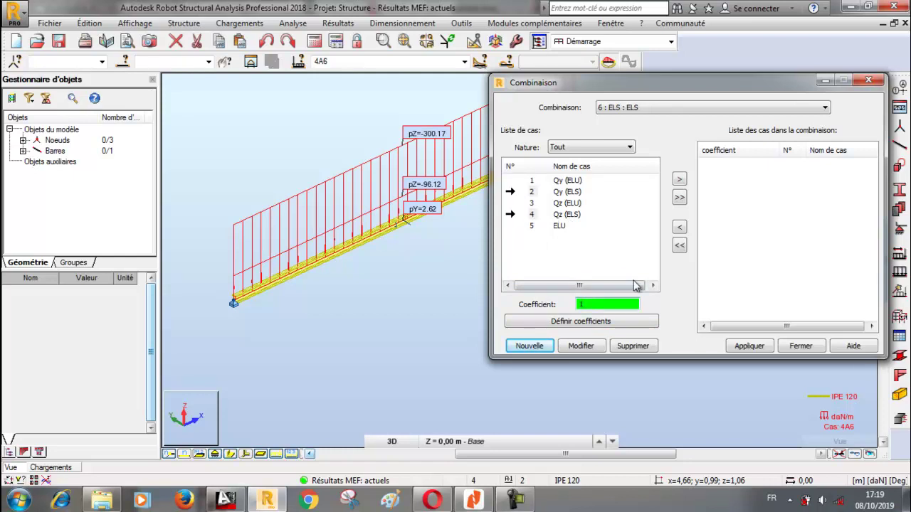
pyautogui.click(679, 179)
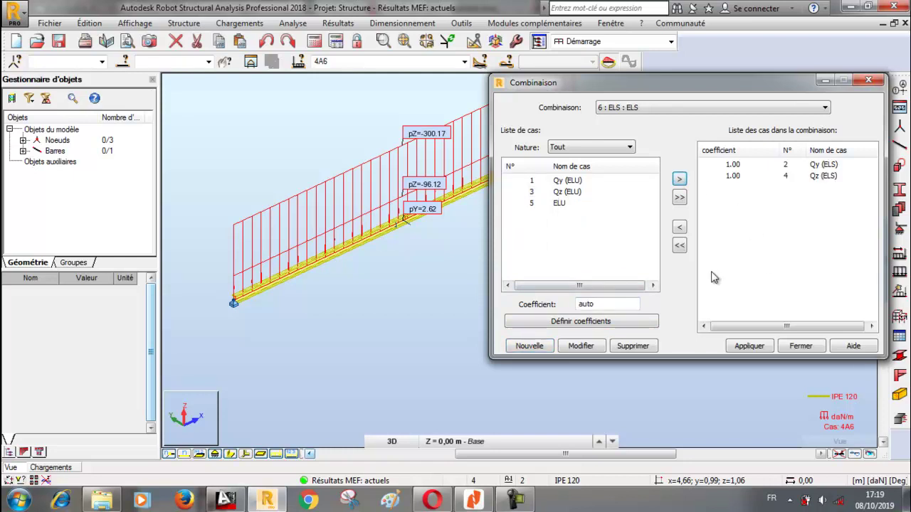
pyautogui.click(738, 351)
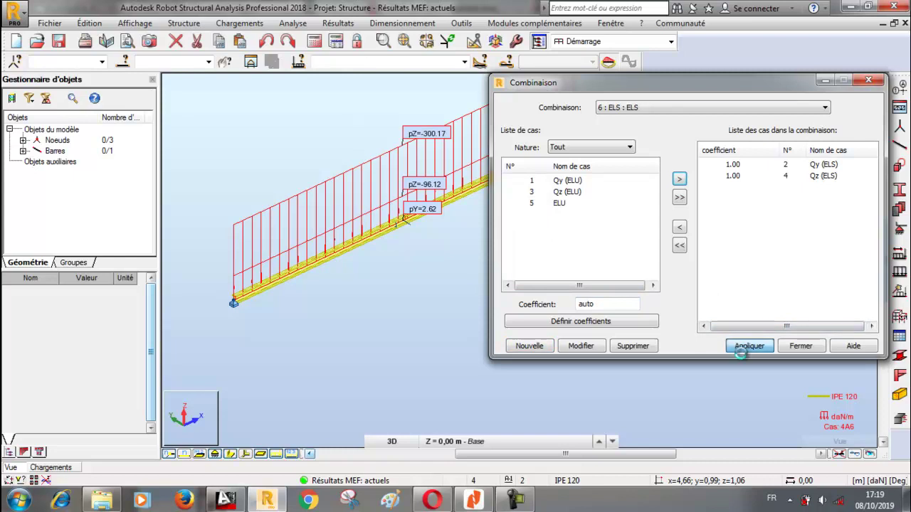
pyautogui.click(800, 346)
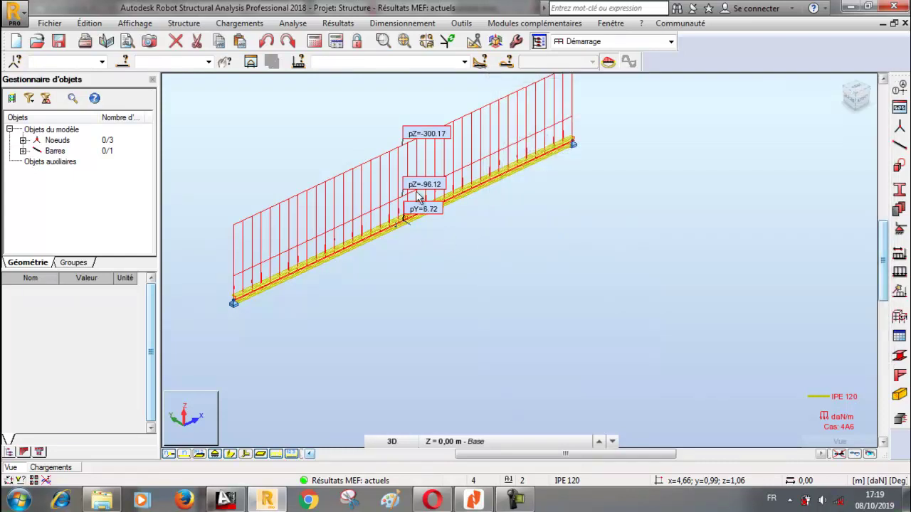
# Step: Recalculate the structure, select the purlin bar and open the steel/aluminium member design layout
pyautogui.click(314, 41)
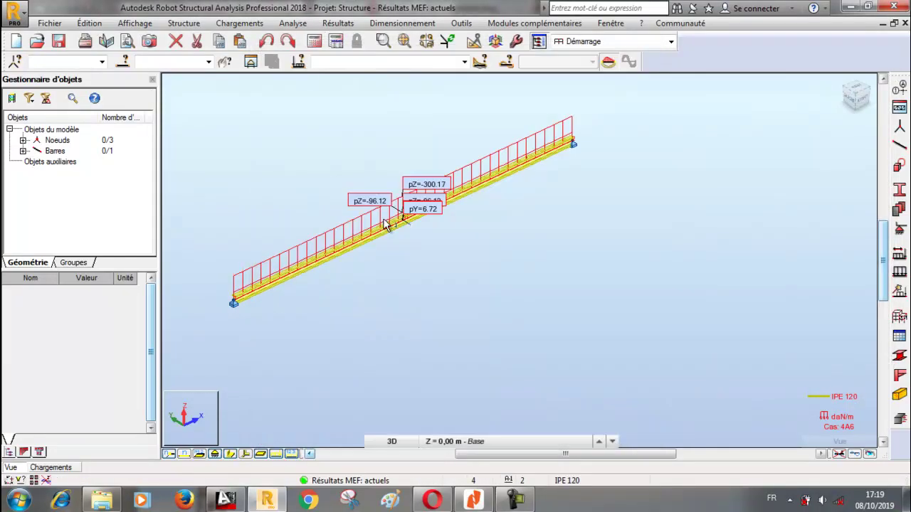
pyautogui.click(388, 236)
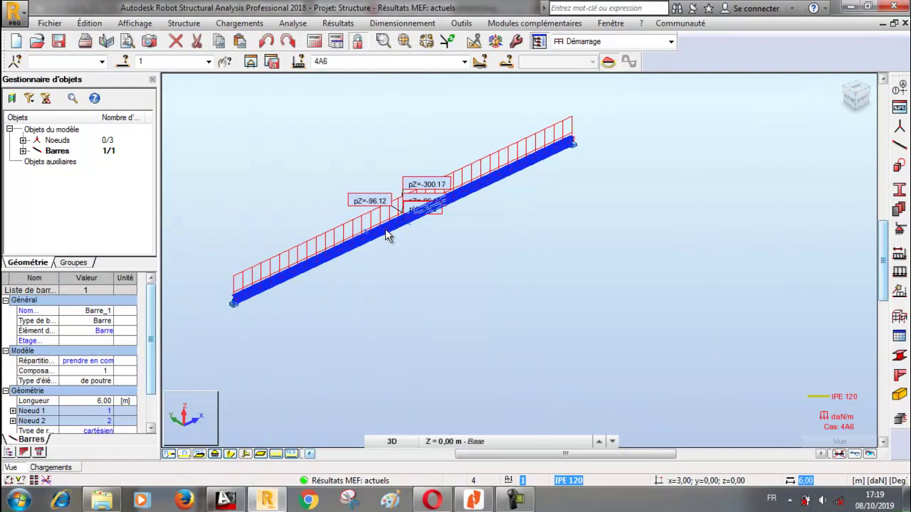
pyautogui.click(402, 23)
pyautogui.click(409, 42)
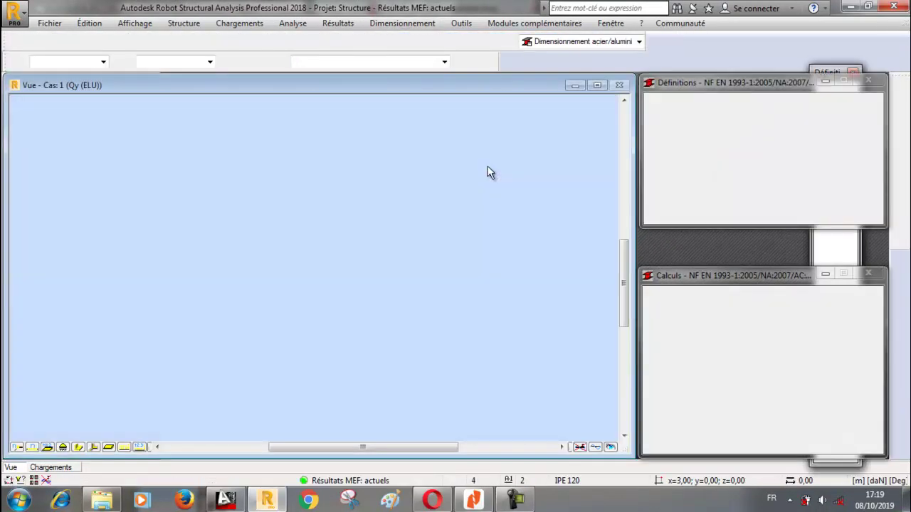
pyautogui.click(467, 190)
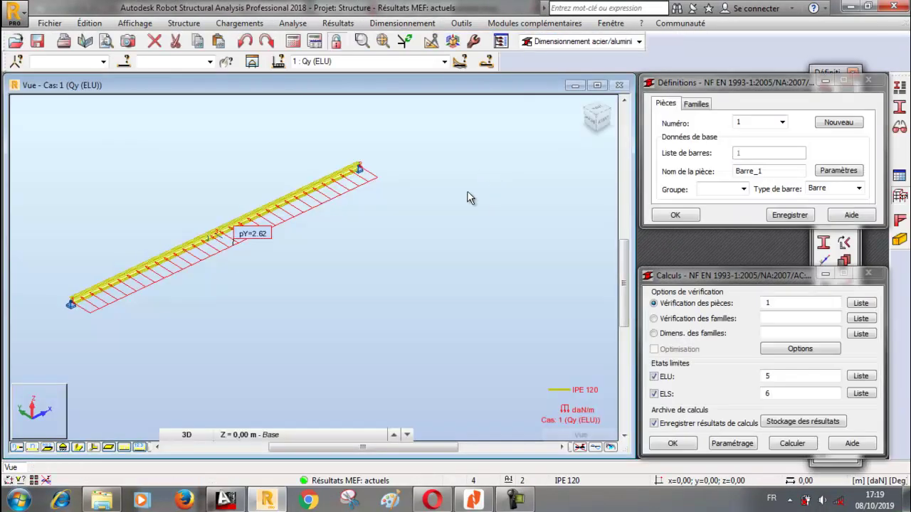
# Step: Define design family 1 named Panne containing member 1 in default steel, and save it
pyautogui.click(695, 104)
pyautogui.click(820, 123)
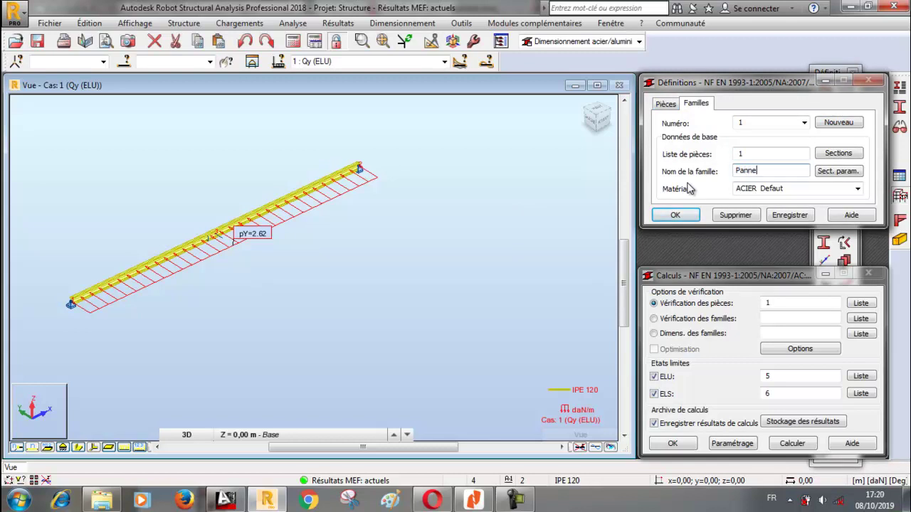
pyautogui.click(31, 449)
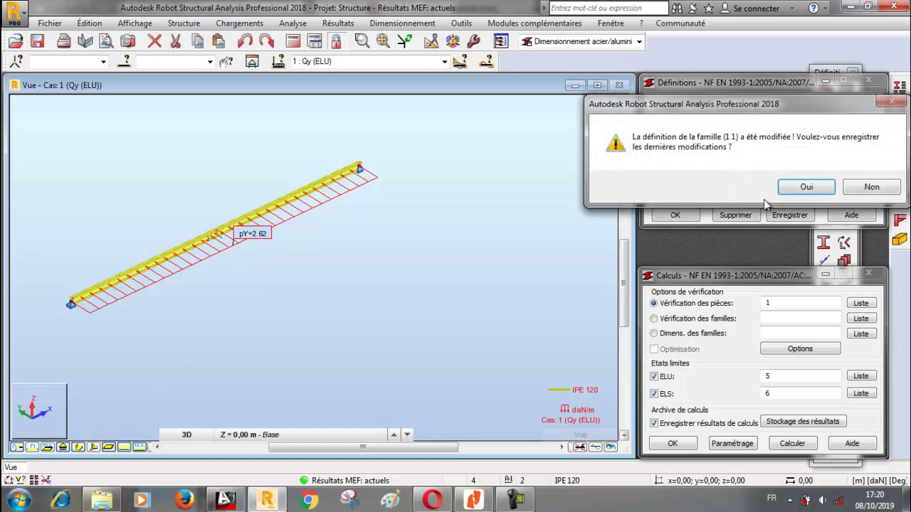
pyautogui.click(805, 186)
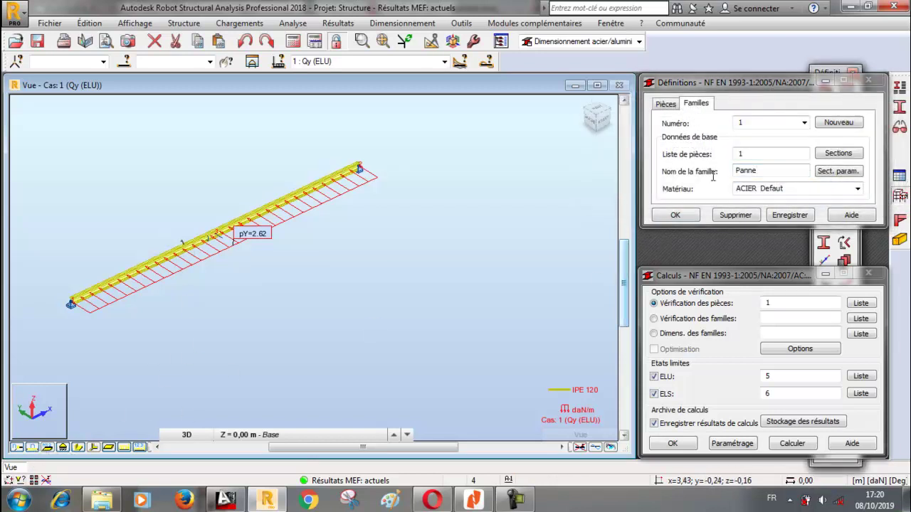
pyautogui.click(754, 154)
pyautogui.click(792, 216)
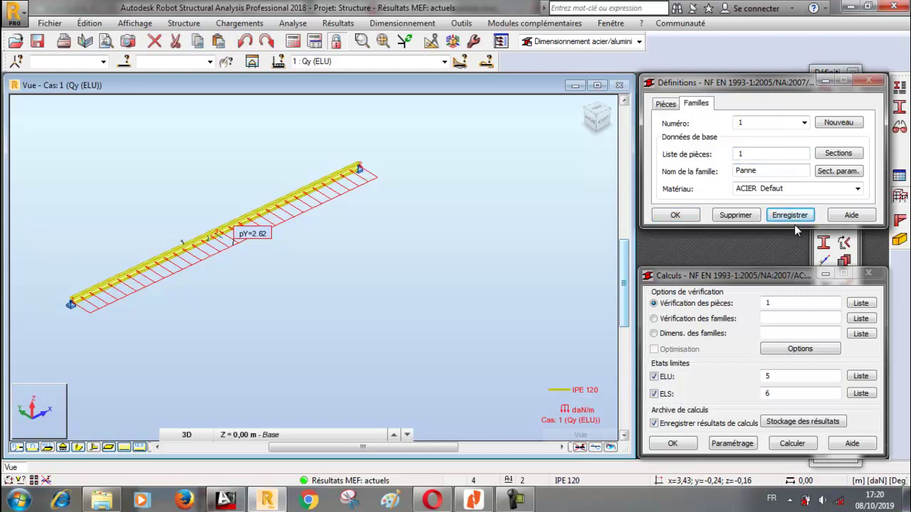
# Step: Start a new member type for the steel design and name it Panne
pyautogui.click(899, 105)
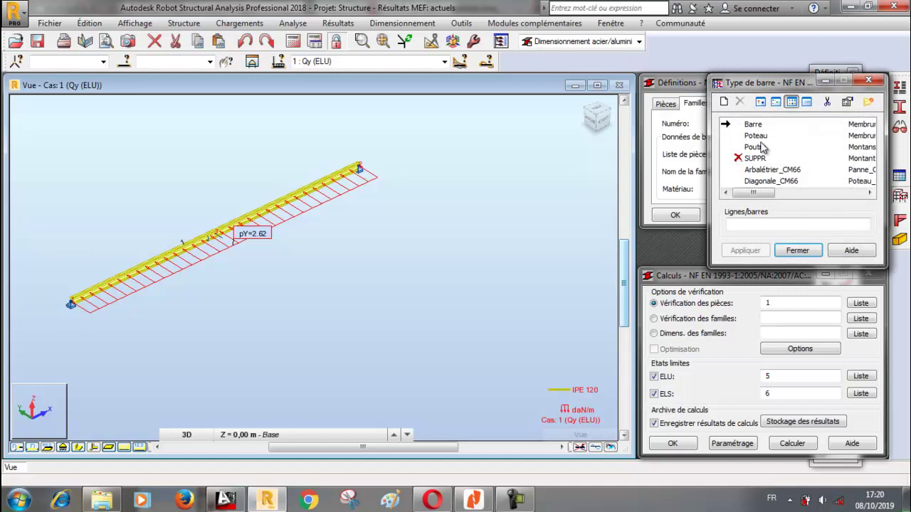
pyautogui.click(723, 102)
pyautogui.doubleClick(574, 61)
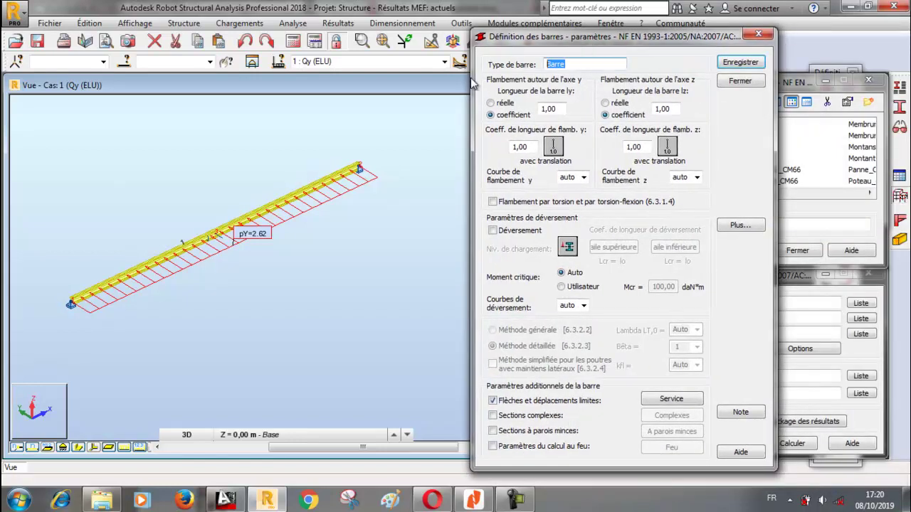
pyautogui.write('Panne')
# Step: Disable buckling about both the y and z axes for Panne, with only the final z deflection limited to L/200
pyautogui.click(558, 147)
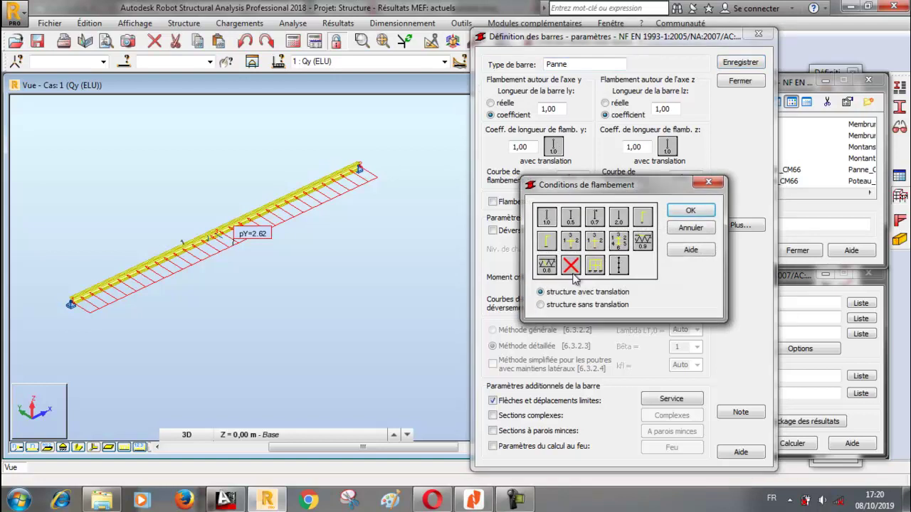
pyautogui.click(690, 211)
pyautogui.click(554, 147)
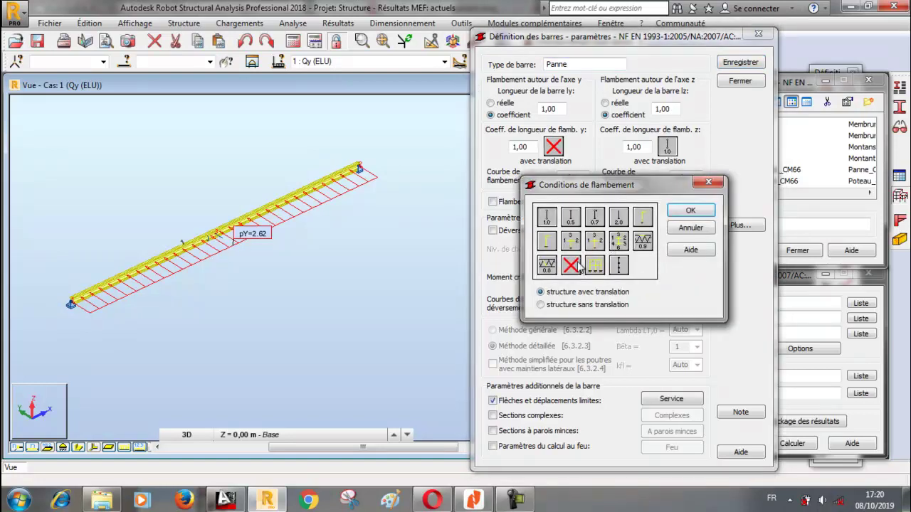
pyautogui.click(690, 212)
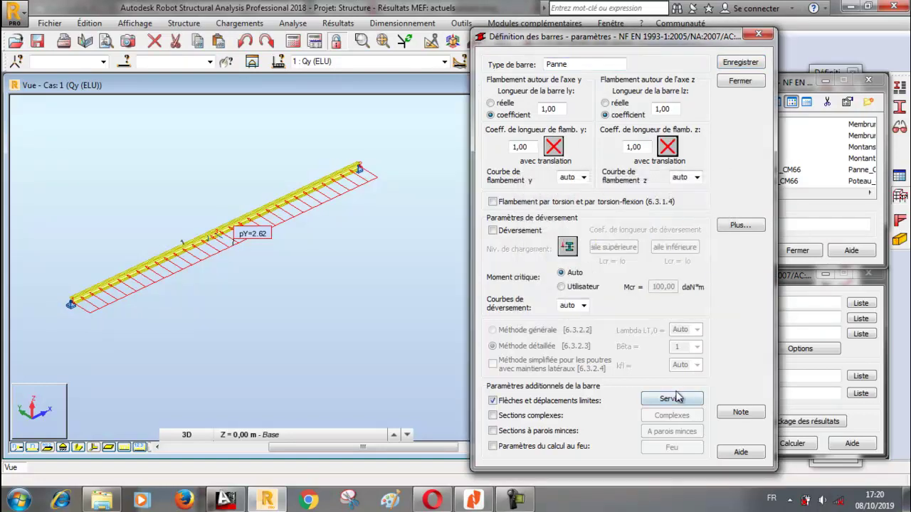
pyautogui.click(677, 397)
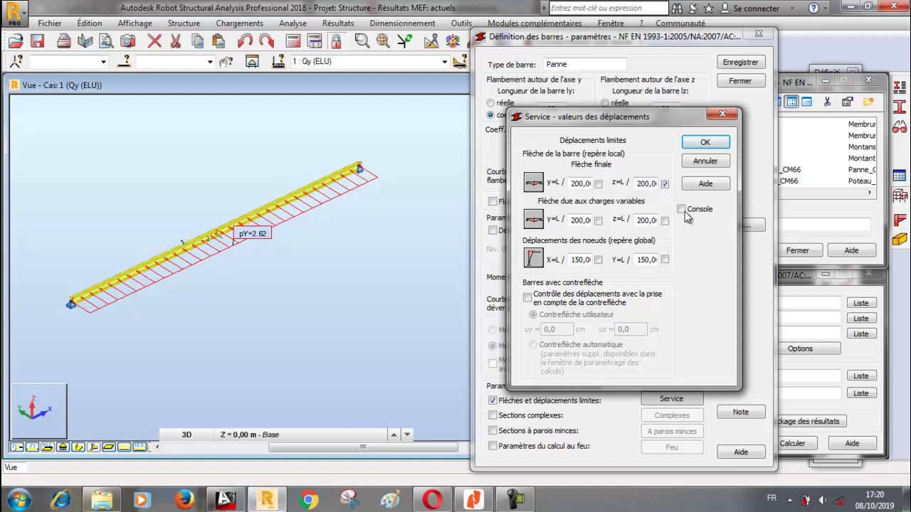
pyautogui.click(704, 143)
# Step: In Panne's advanced parameters, keep the My load type automatic and set Mz to uniform load on a simply supported beam
pyautogui.click(738, 226)
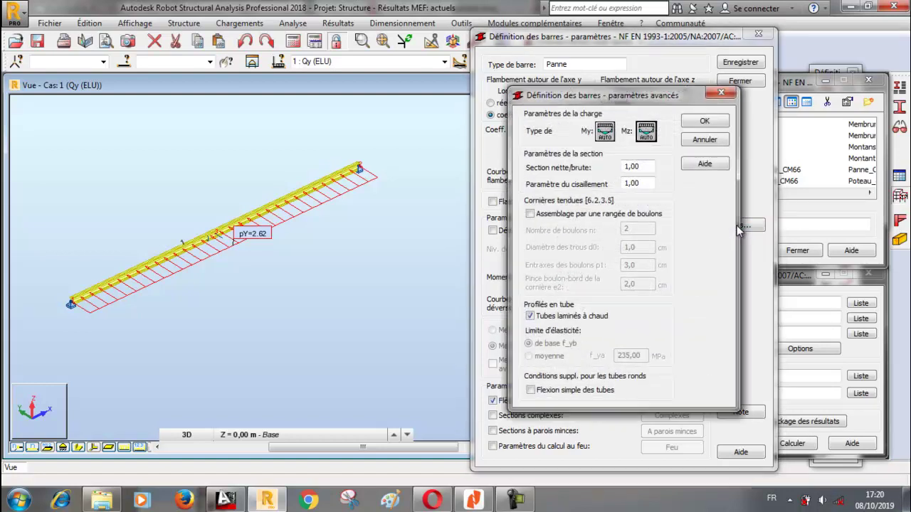
pyautogui.click(604, 132)
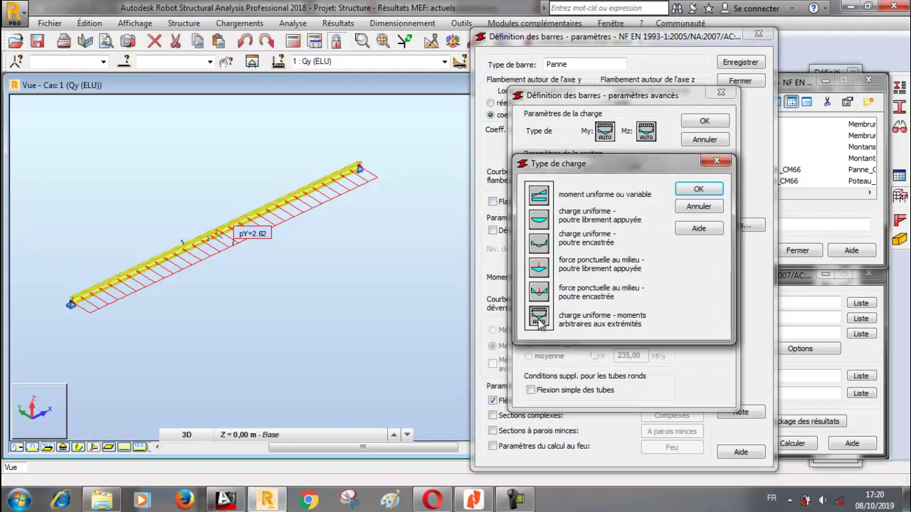
pyautogui.click(698, 188)
pyautogui.click(647, 130)
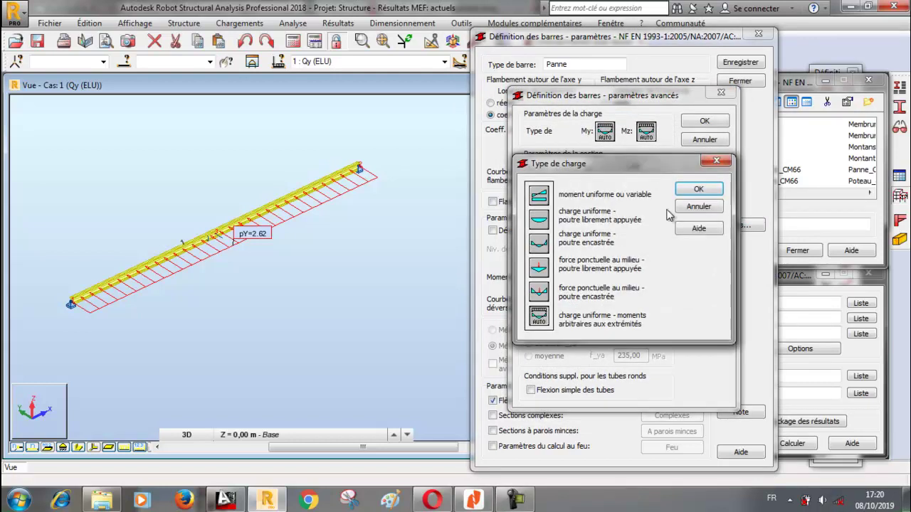
pyautogui.click(542, 224)
pyautogui.click(698, 188)
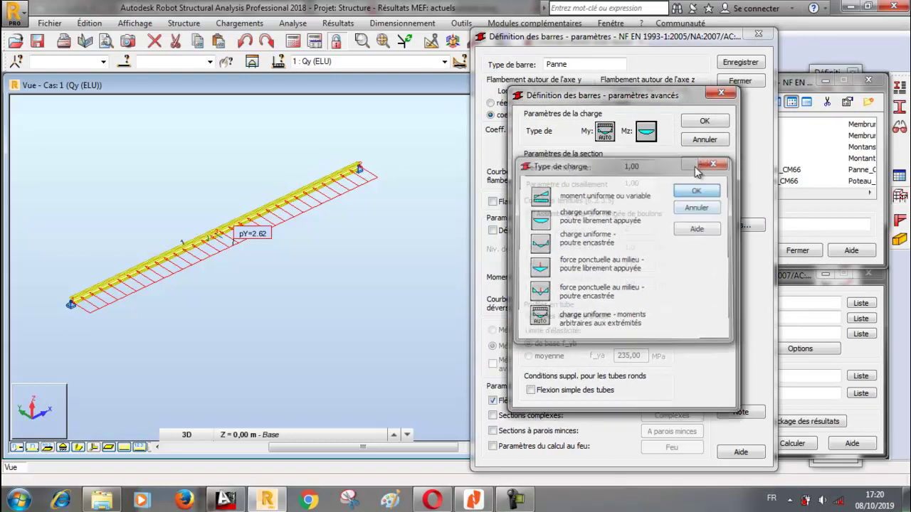
# Step: Accept the advanced parameters, overwriting the existing Panne member type, and save the member type under the name Panne etude
pyautogui.click(702, 123)
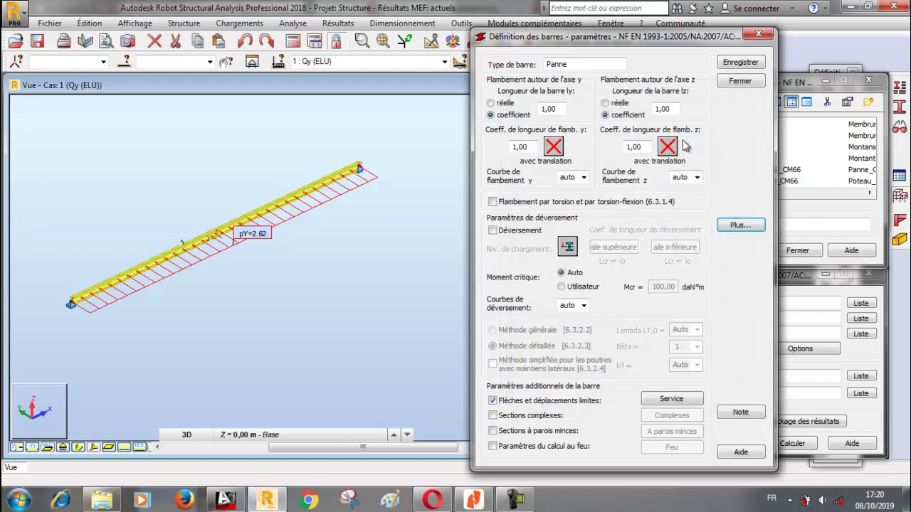
pyautogui.click(738, 66)
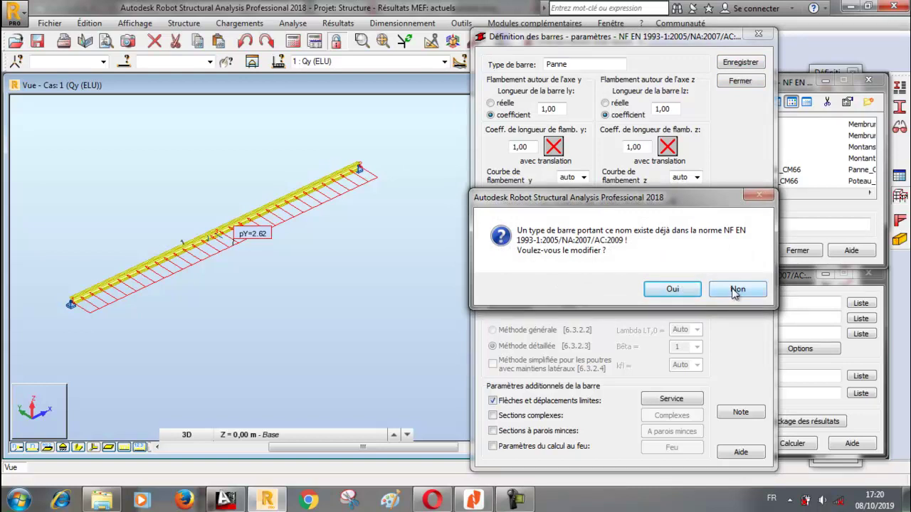
pyautogui.click(689, 291)
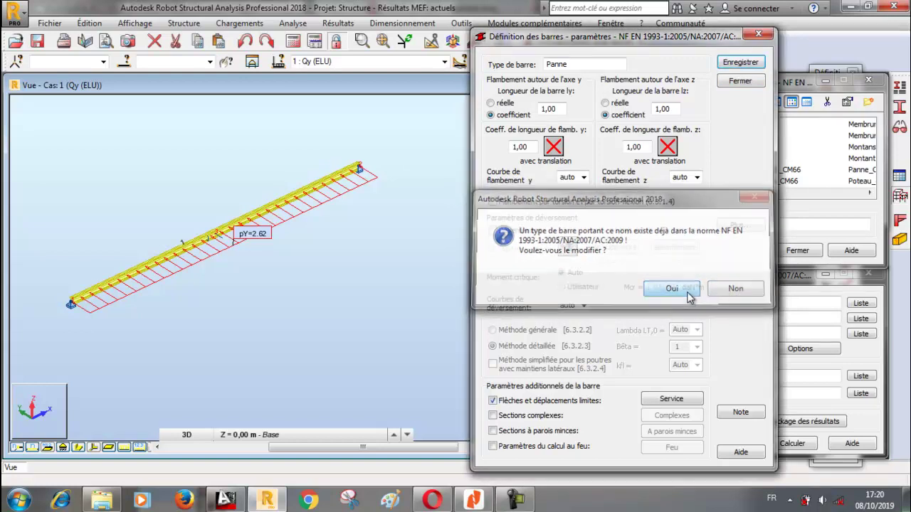
pyautogui.click(572, 65)
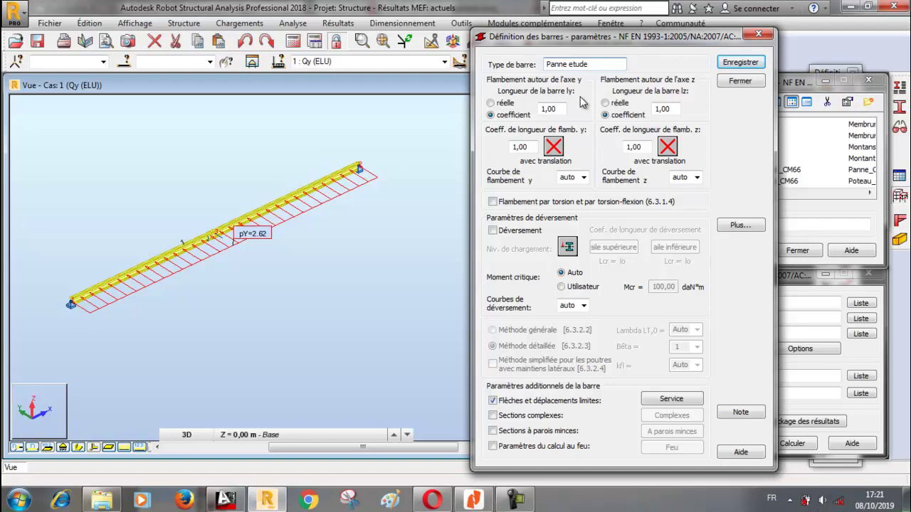
pyautogui.click(740, 61)
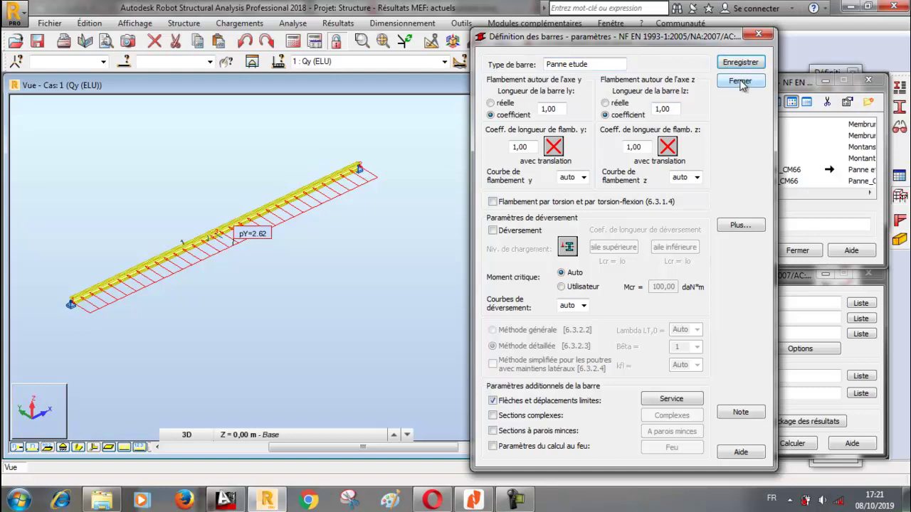
pyautogui.click(740, 81)
# Step: Assign the Panne etude member type to the purlin bar in the model
pyautogui.moveTo(756, 194); pyautogui.dragTo(782, 202)
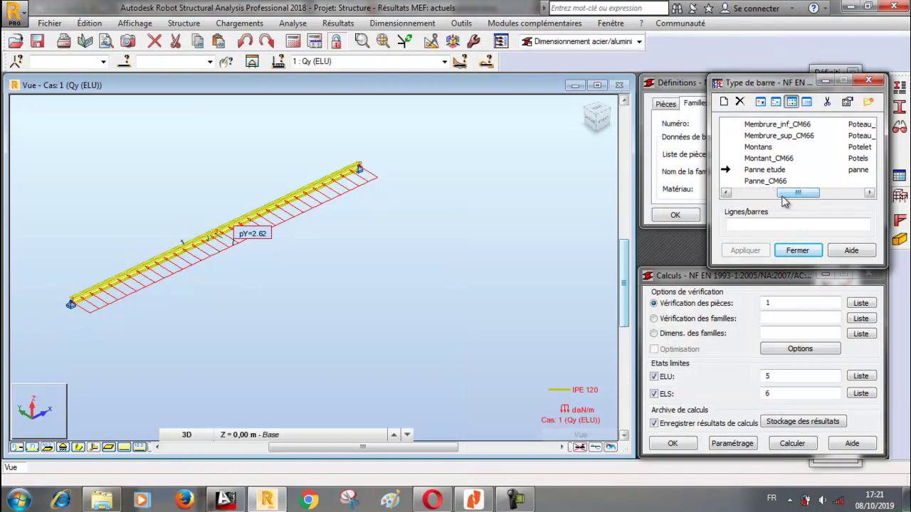
pyautogui.click(320, 190)
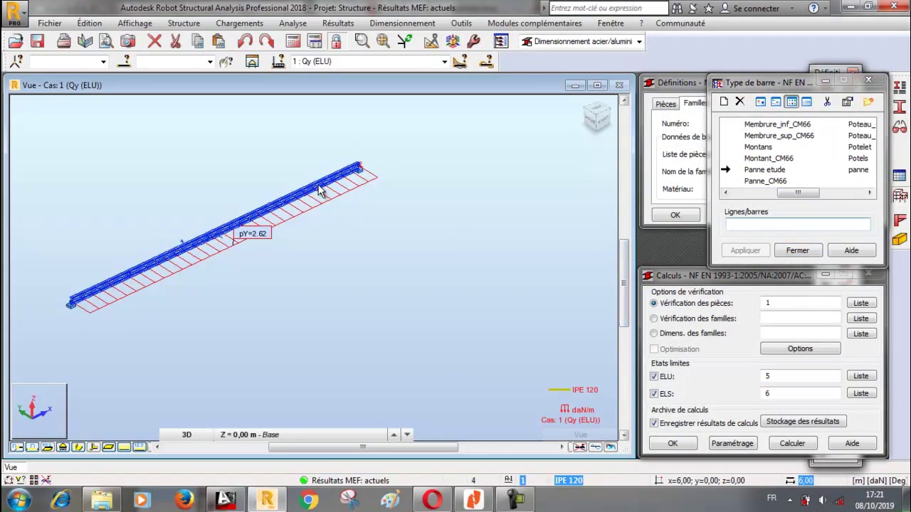
pyautogui.click(744, 251)
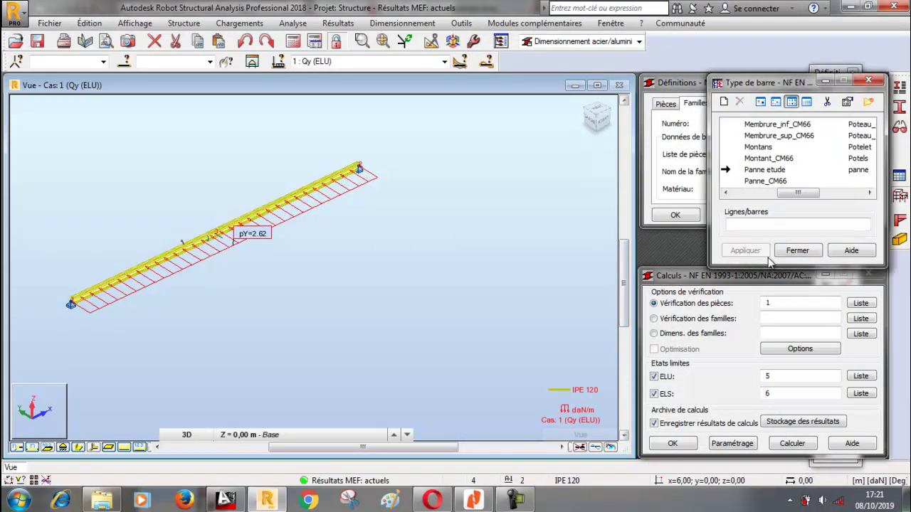
pyautogui.click(788, 252)
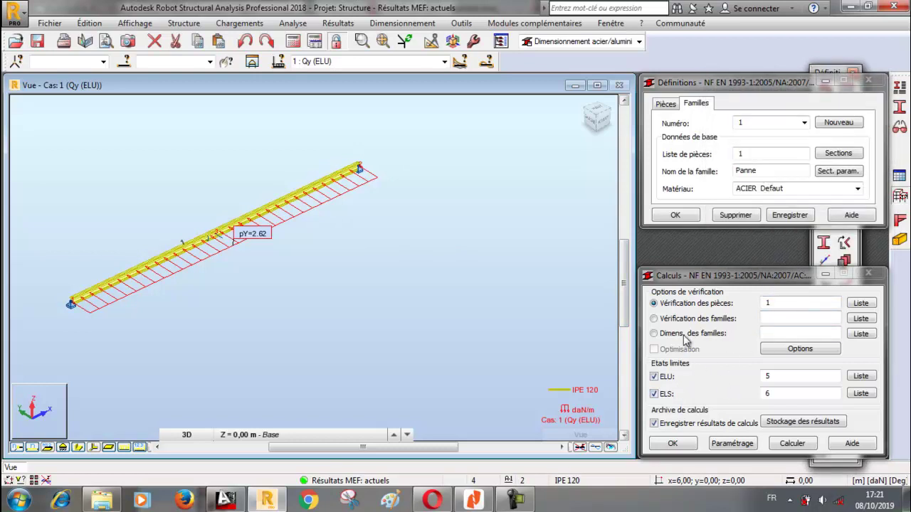
# Step: For the verification of member 1, select combination 5 for the ELU limit state and combination 6 for ELS
pyautogui.click(775, 302)
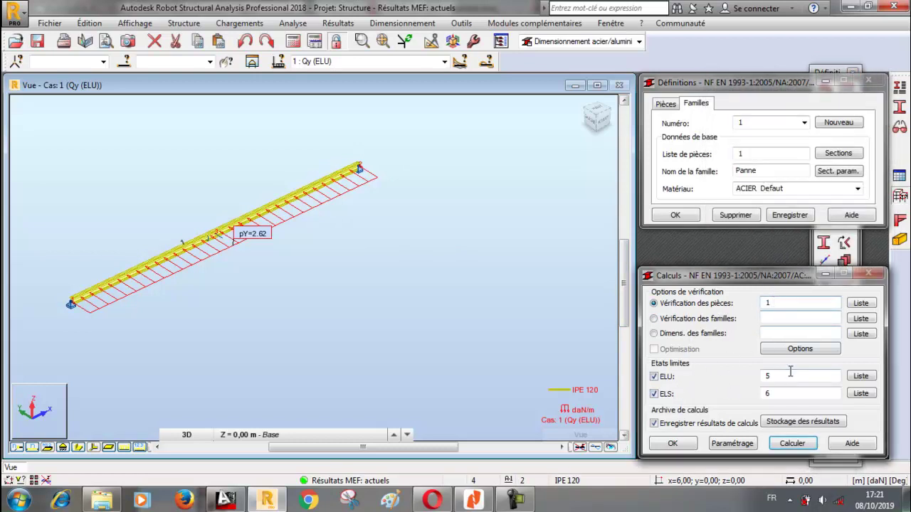
pyautogui.click(852, 378)
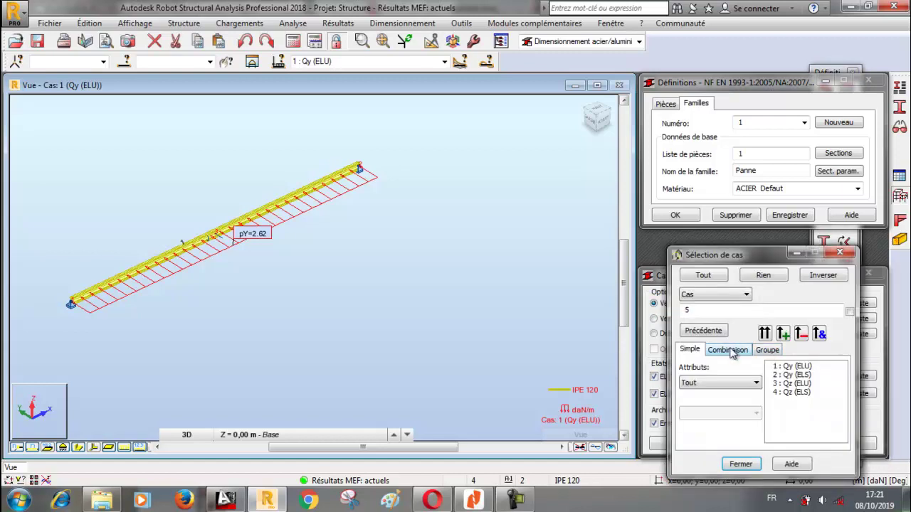
pyautogui.click(729, 350)
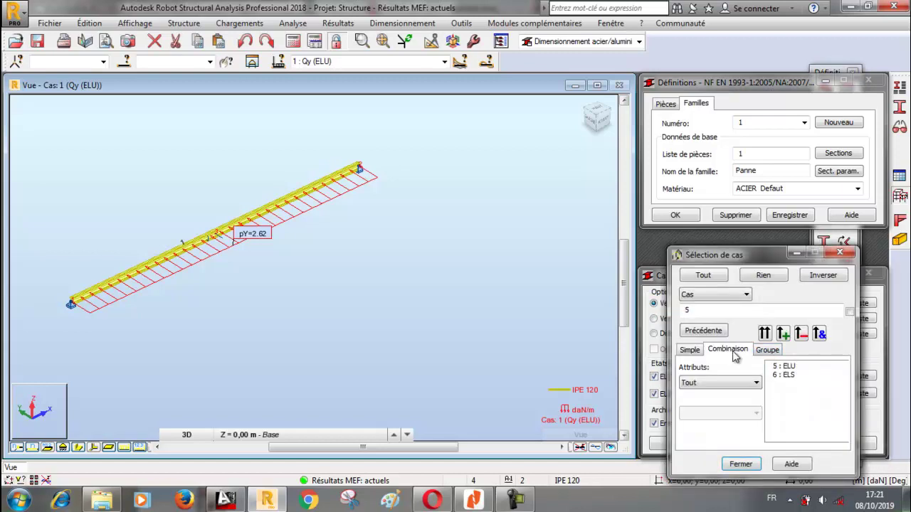
pyautogui.click(784, 366)
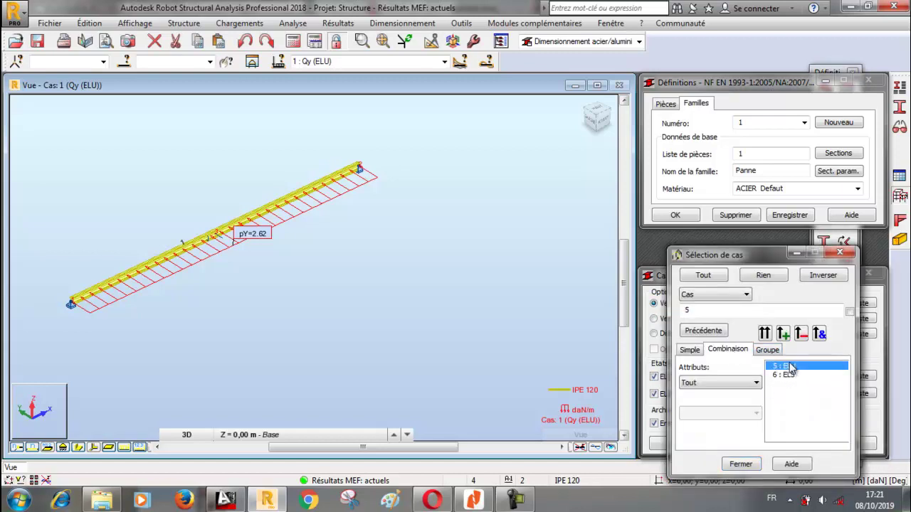
pyautogui.click(840, 254)
pyautogui.click(859, 393)
pyautogui.click(728, 349)
pyautogui.click(787, 375)
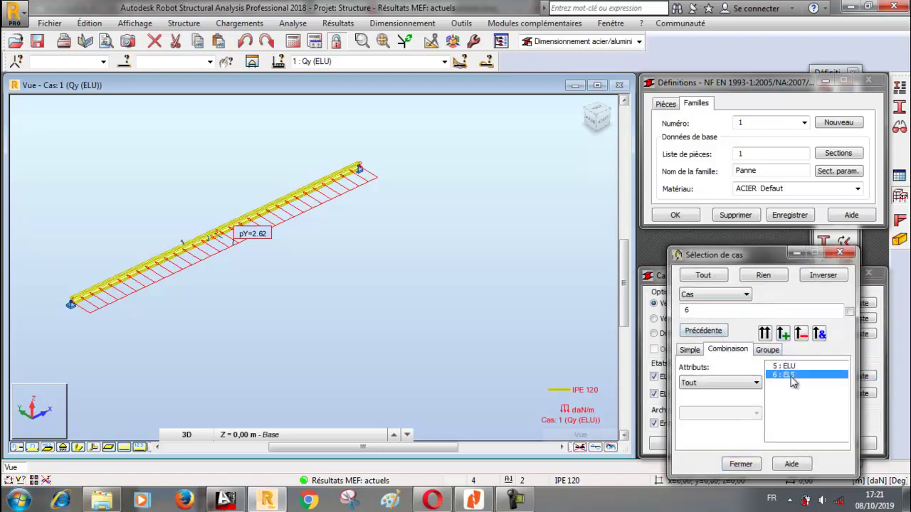
pyautogui.click(764, 333)
pyautogui.click(840, 253)
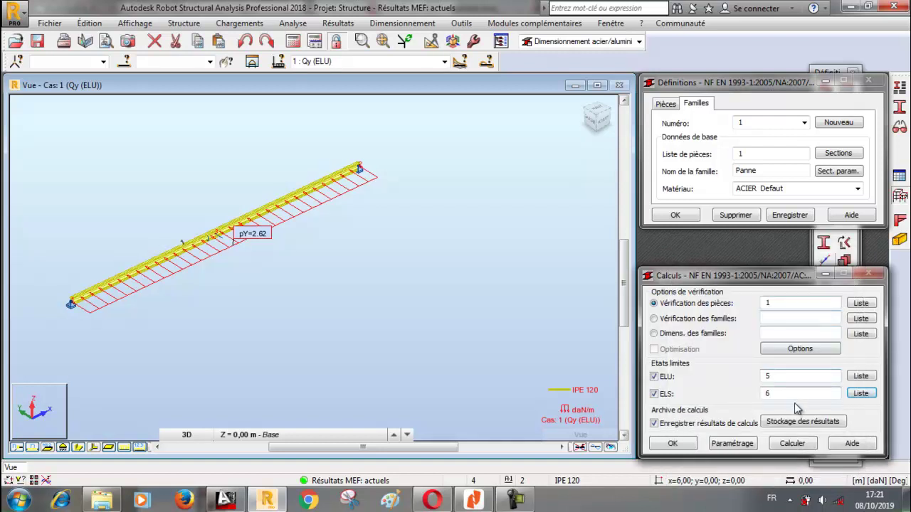
# Step: Run the verification of member 1, saving the modified bar definition
pyautogui.click(790, 443)
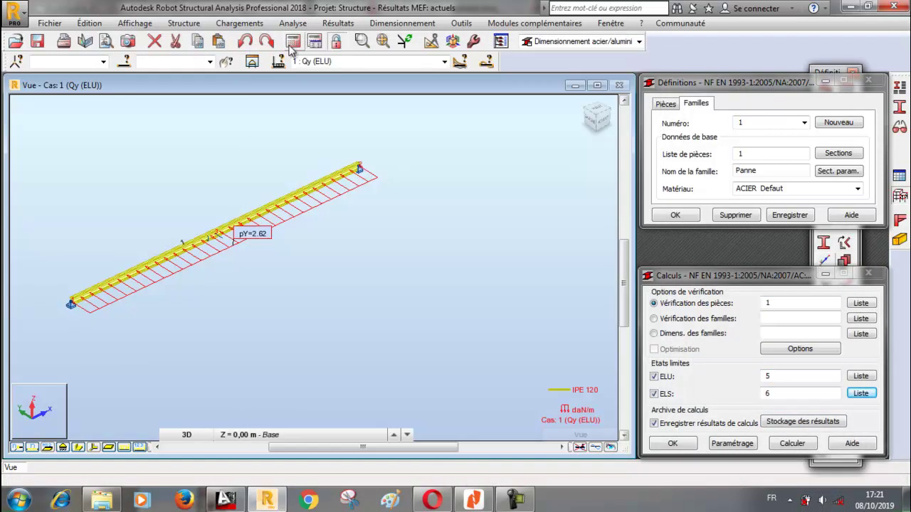
pyautogui.click(790, 442)
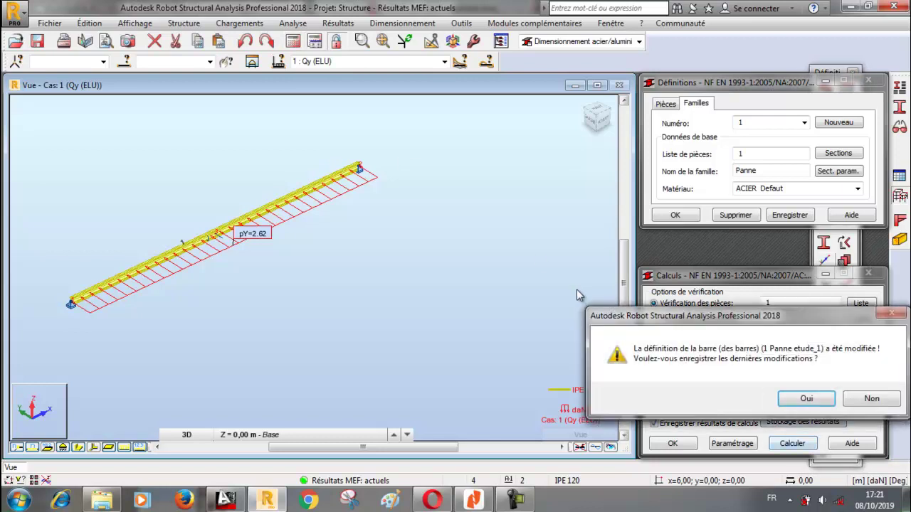
pyautogui.click(806, 400)
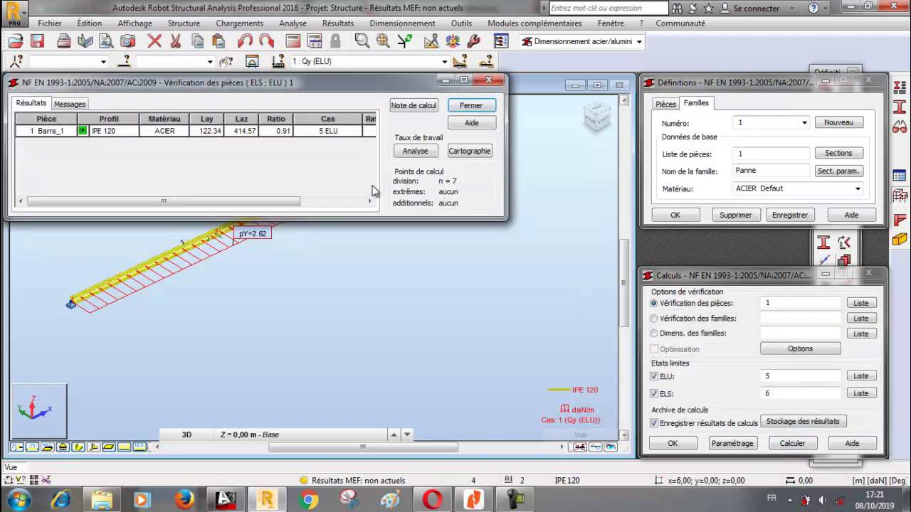
# Step: Examine member 1's verification results, covering the section resistance check and the deflection check
pyautogui.click(283, 136)
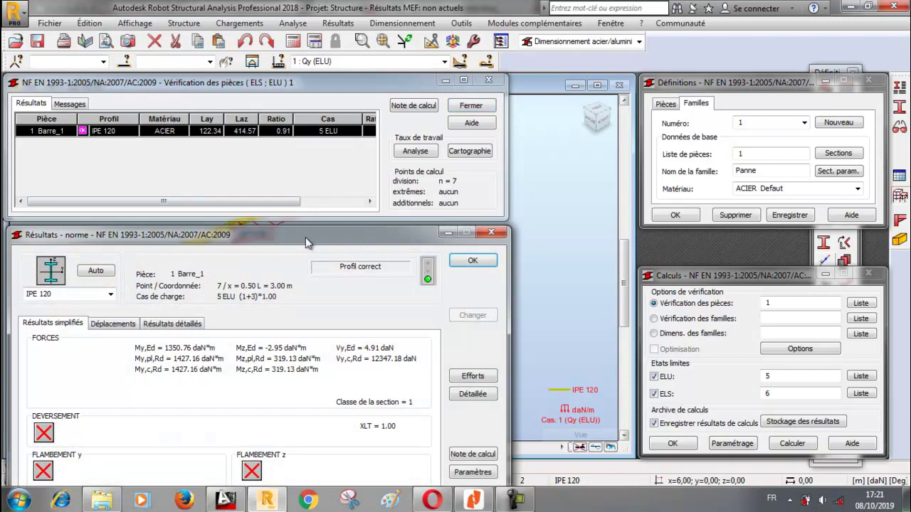
pyautogui.moveTo(350, 175); pyautogui.dragTo(351, 100)
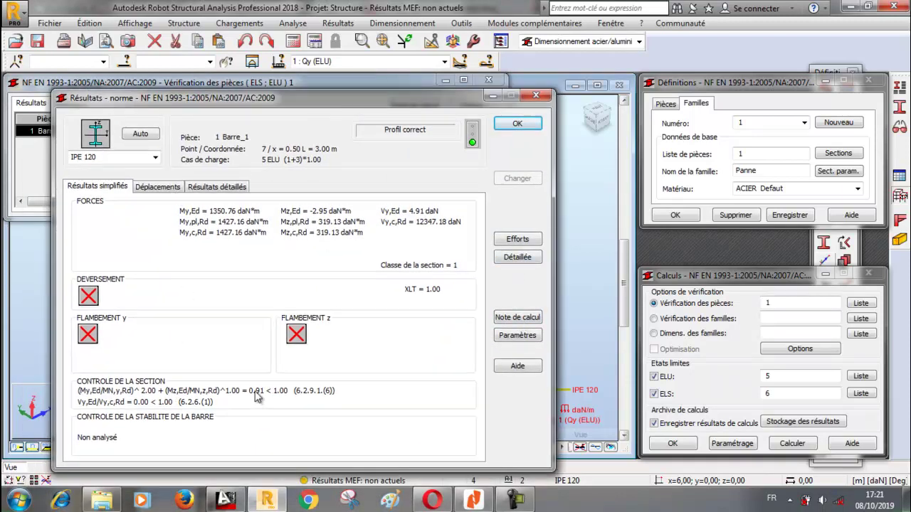
pyautogui.click(157, 189)
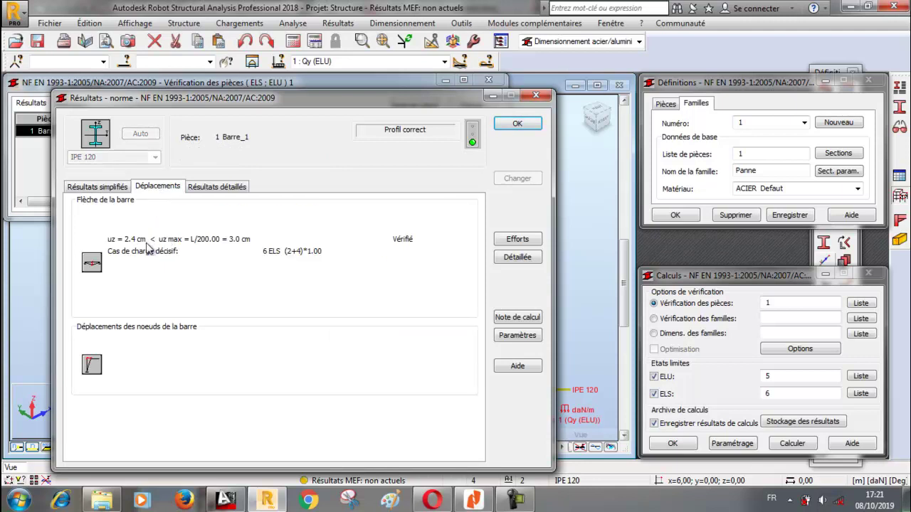
# Step: Generate the calculation note for member 1 and read through it from the section parameters to the displacement limits
pyautogui.click(505, 317)
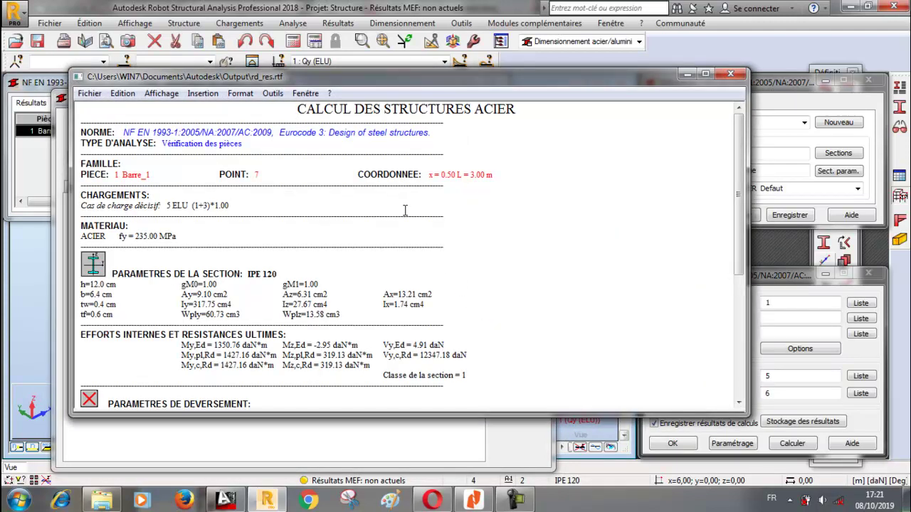
pyautogui.scroll(-4, 405, 210)
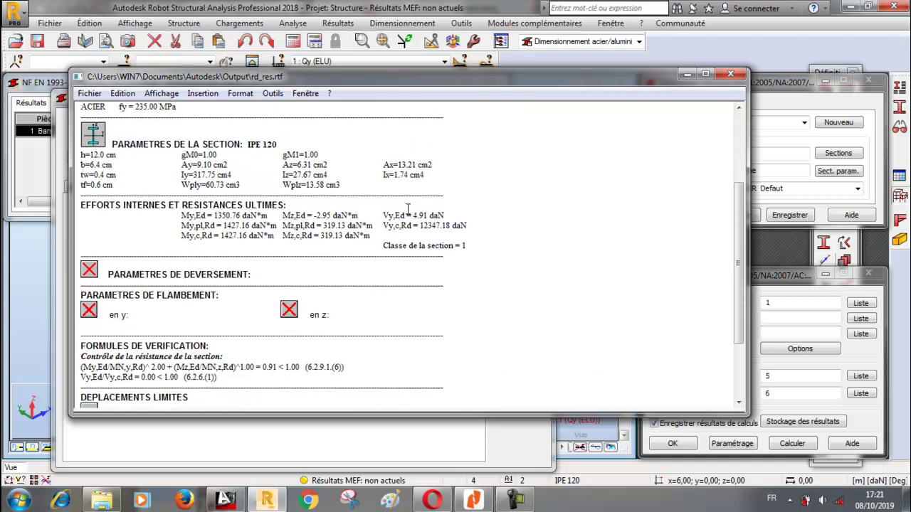
pyautogui.scroll(-3, 408, 208)
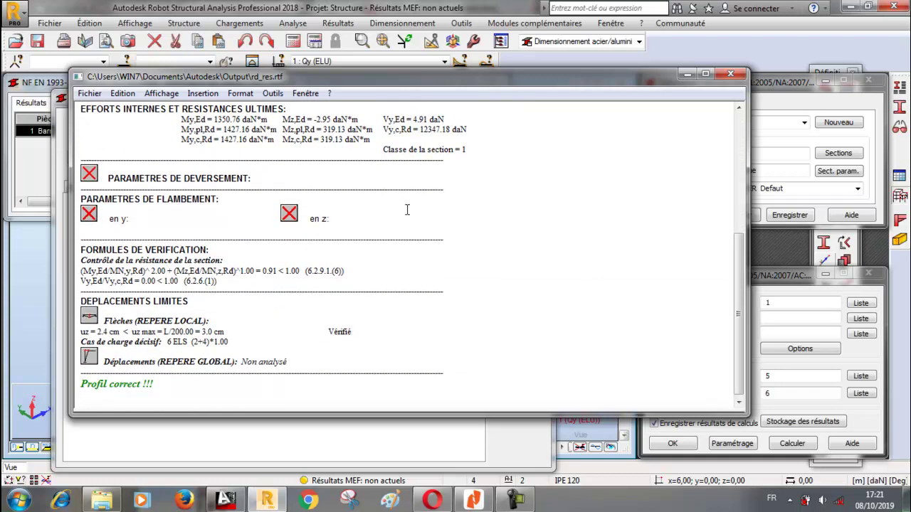
pyautogui.scroll(-1, 407, 209)
pyautogui.scroll(7, 407, 210)
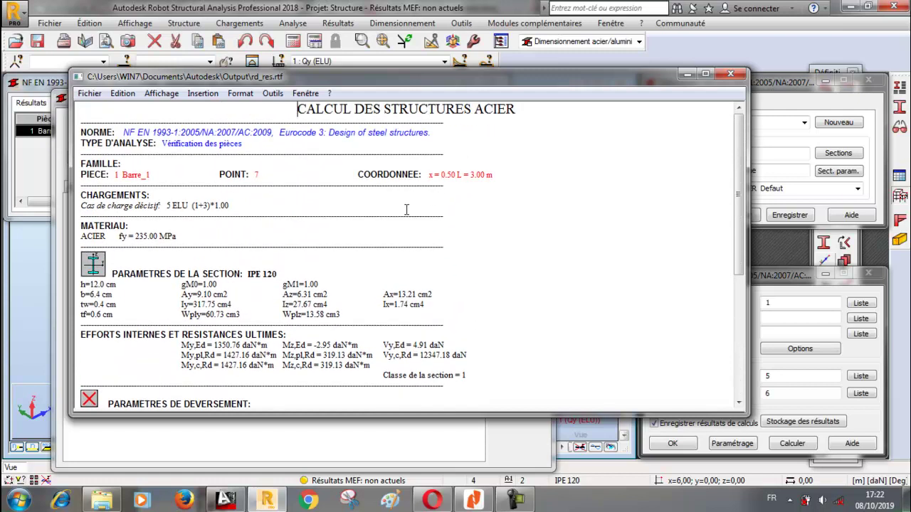